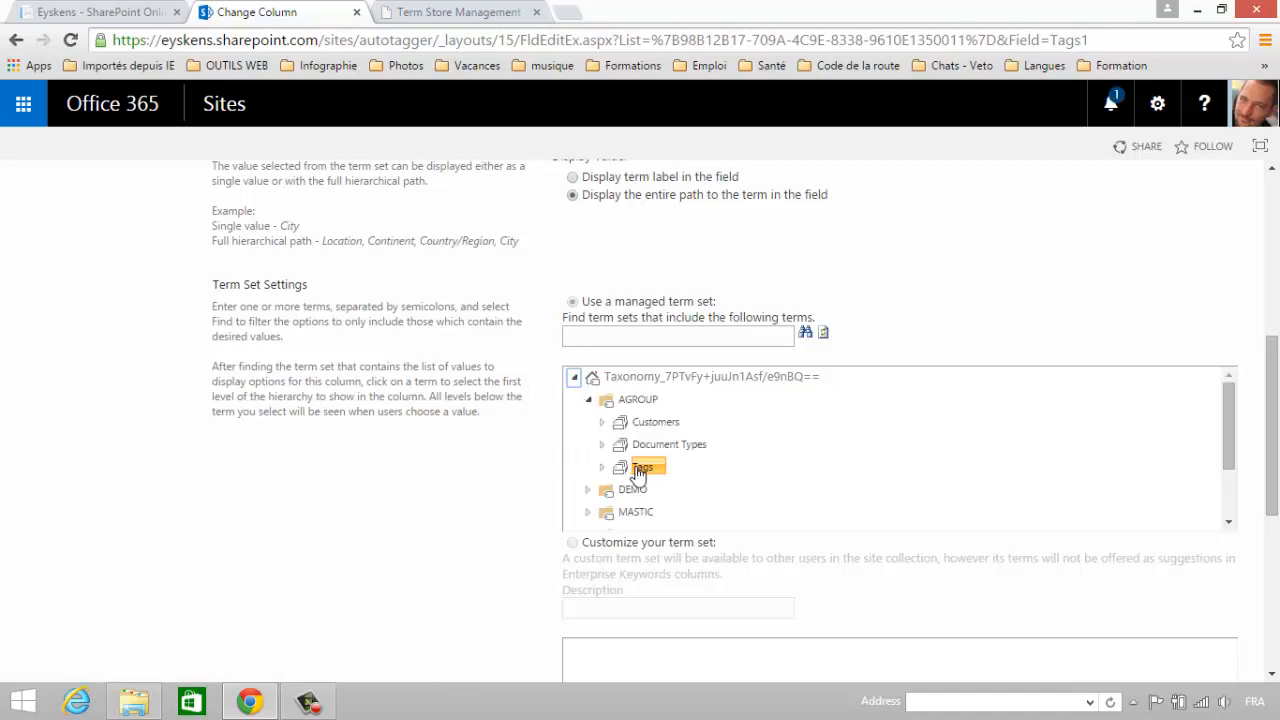
Examine the terms beneath the Tags term set in the managed metadata column's term set settings
{"action": "left_click", "coordinate": [601, 467]}
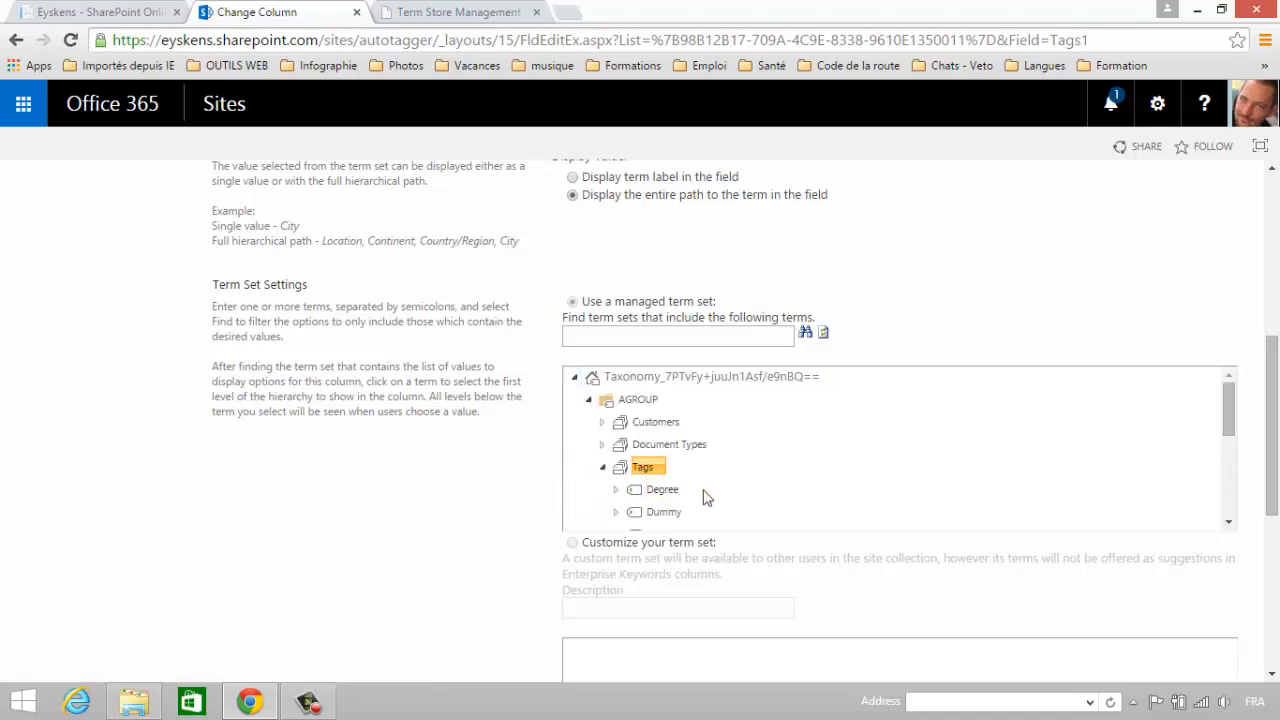
{"action": "scroll", "coordinate": [766, 510], "scroll_direction": "down", "scroll_amount": 1}
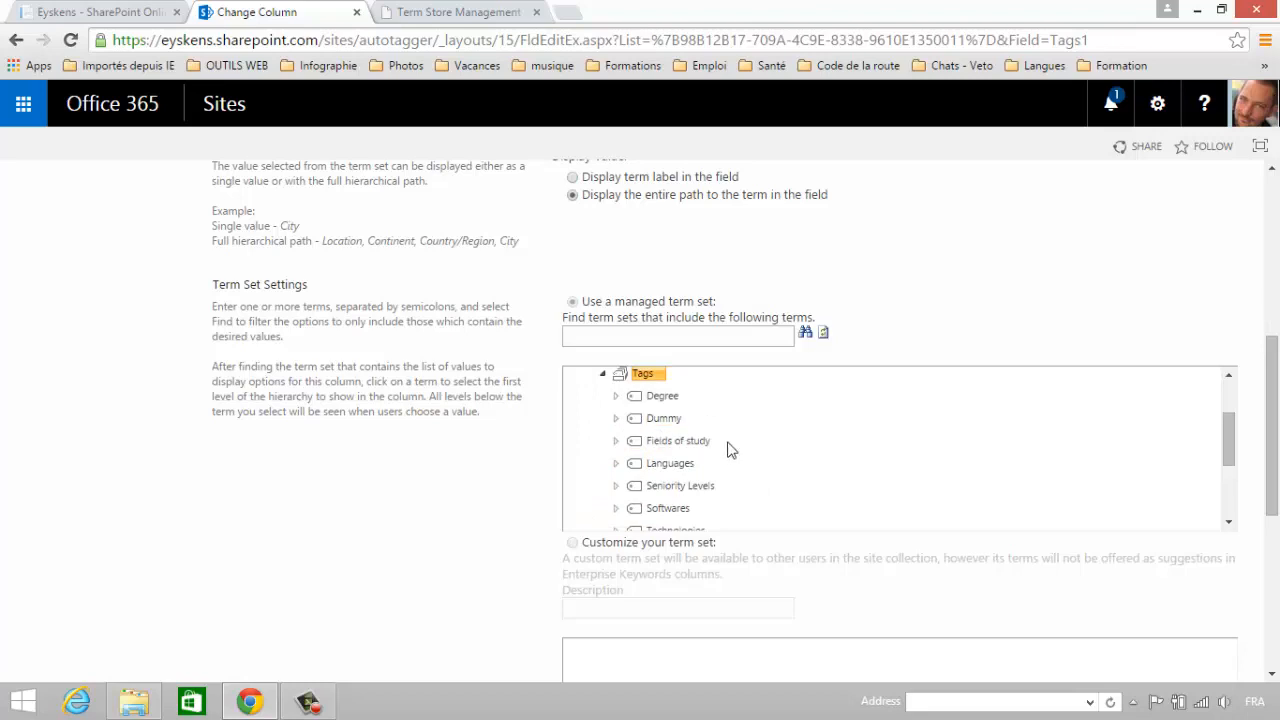
{"action": "scroll", "coordinate": [850, 497], "scroll_direction": "down", "scroll_amount": 2}
{"action": "scroll", "coordinate": [1200, 591], "scroll_direction": "down", "scroll_amount": 5}
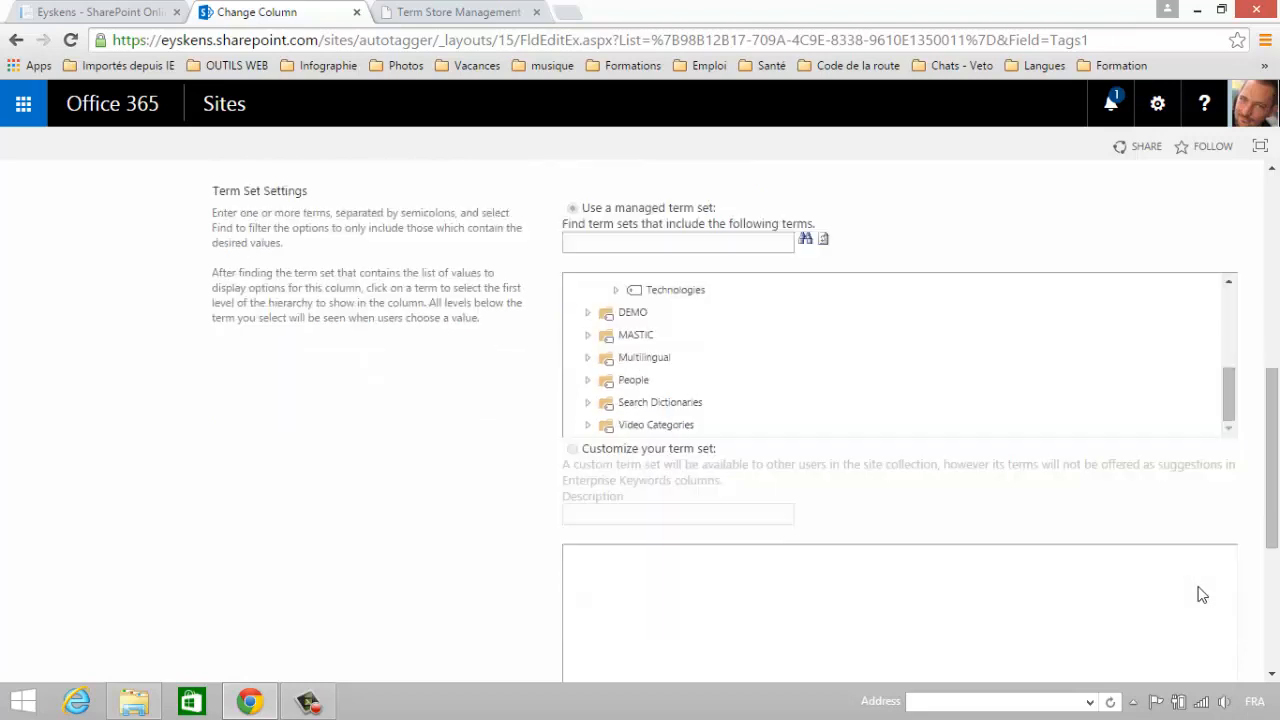
{"action": "left_click", "coordinate": [1207, 595]}
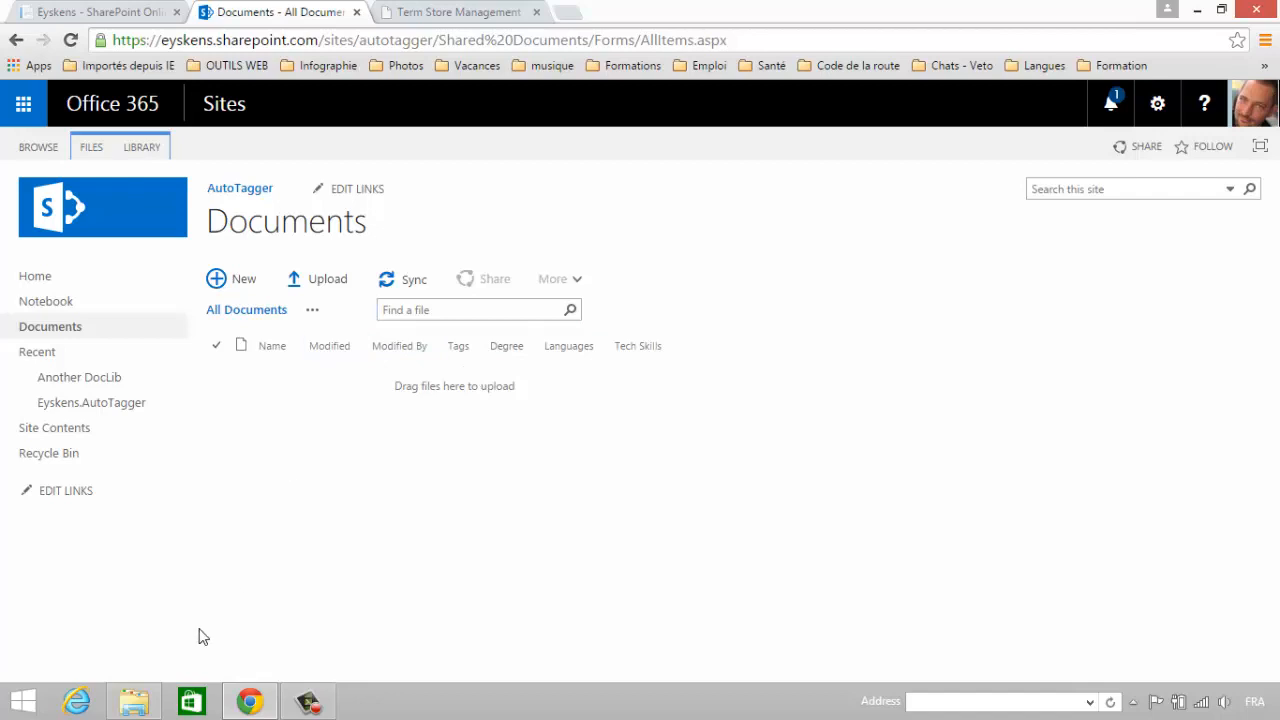
Upload sey-jan-2014.docx from the local AutoTagger folder to the Documents library and refresh the library view
{"action": "left_click", "coordinate": [114, 699]}
{"action": "left_click_drag", "start_coordinate": [963, 322], "coordinate": [451, 366]}
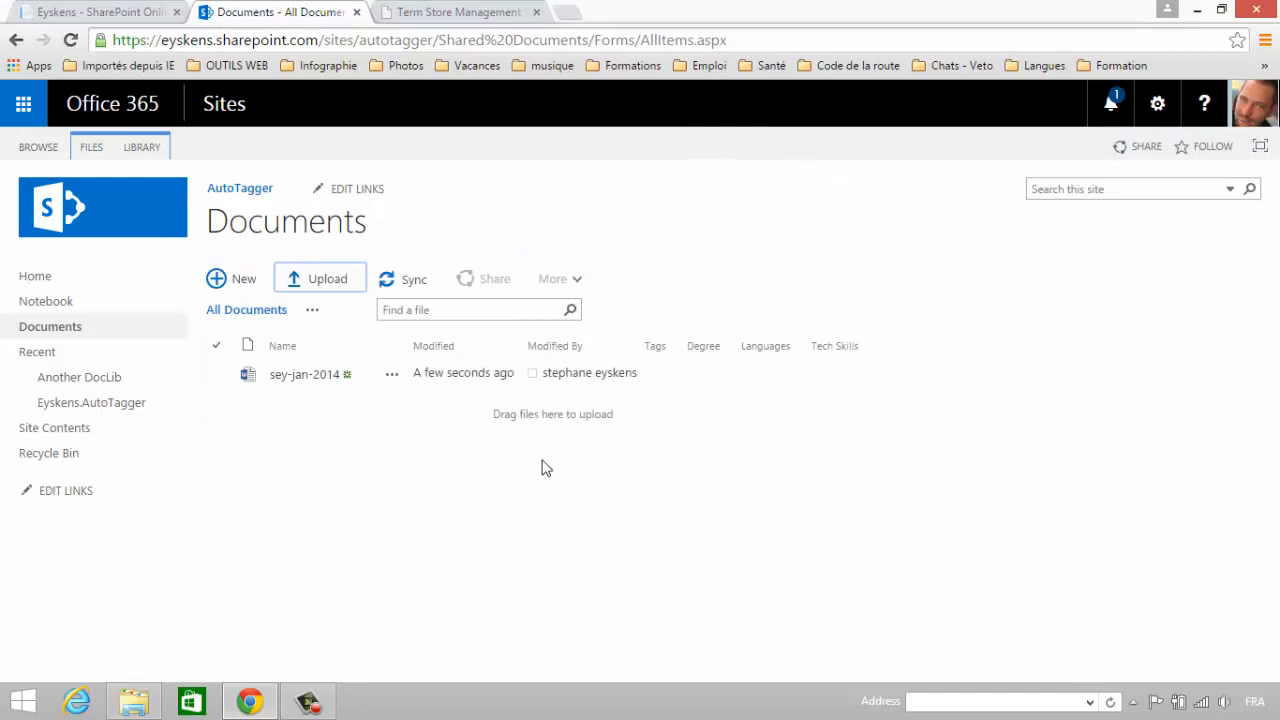
{"action": "left_click", "coordinate": [60, 324]}
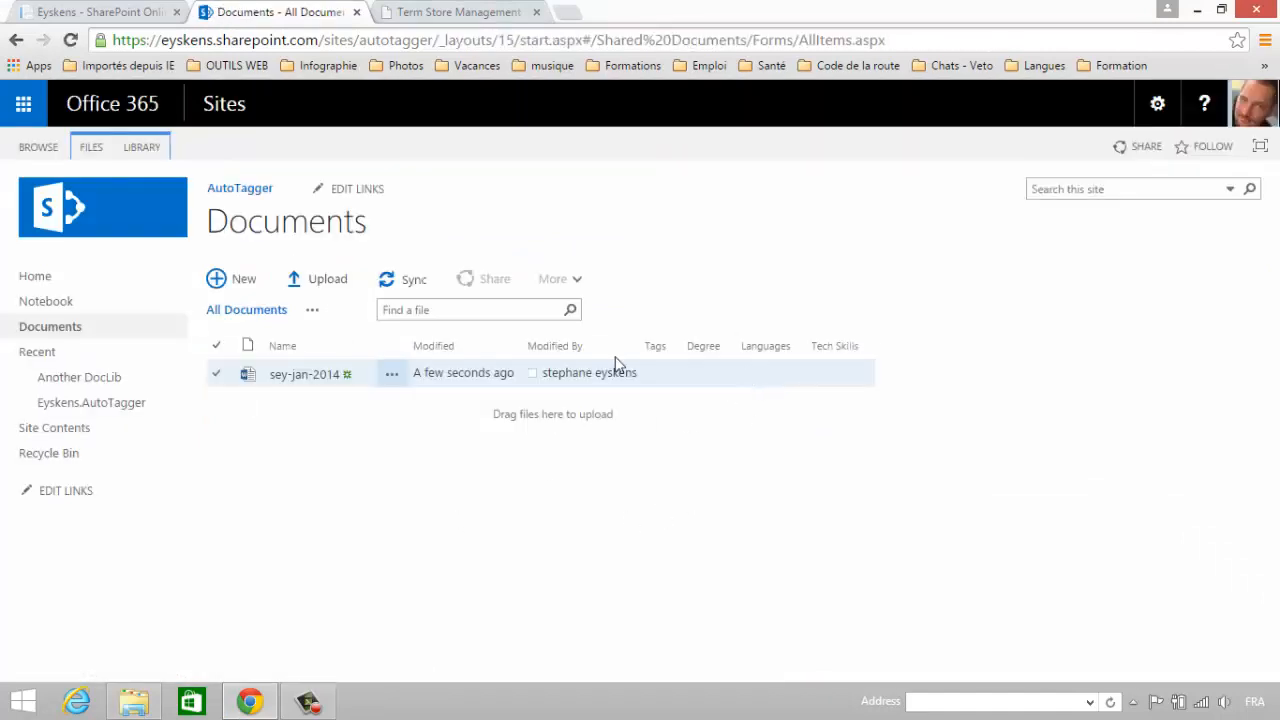
{"action": "left_click", "coordinate": [48, 329]}
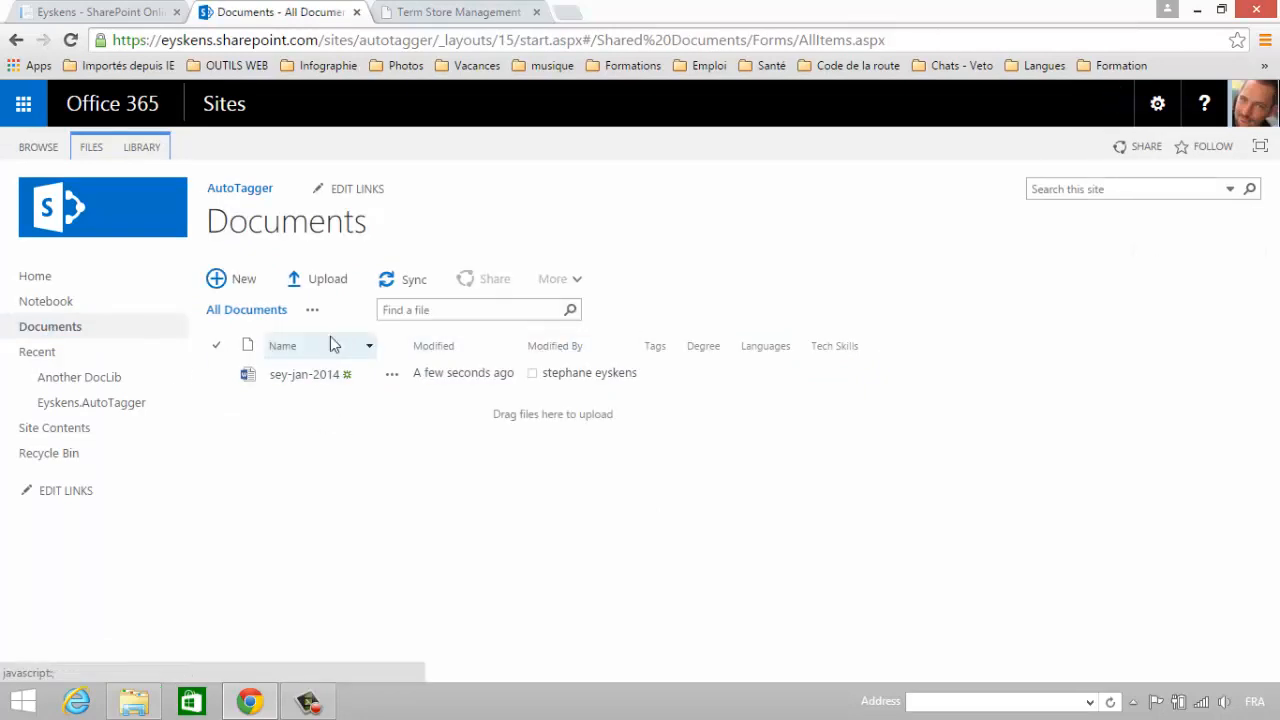
Open the properties of the uploaded sey-jan-2014 document, inspect the terms available for its Tags field, and cancel without changes
{"action": "left_click", "coordinate": [391, 374]}
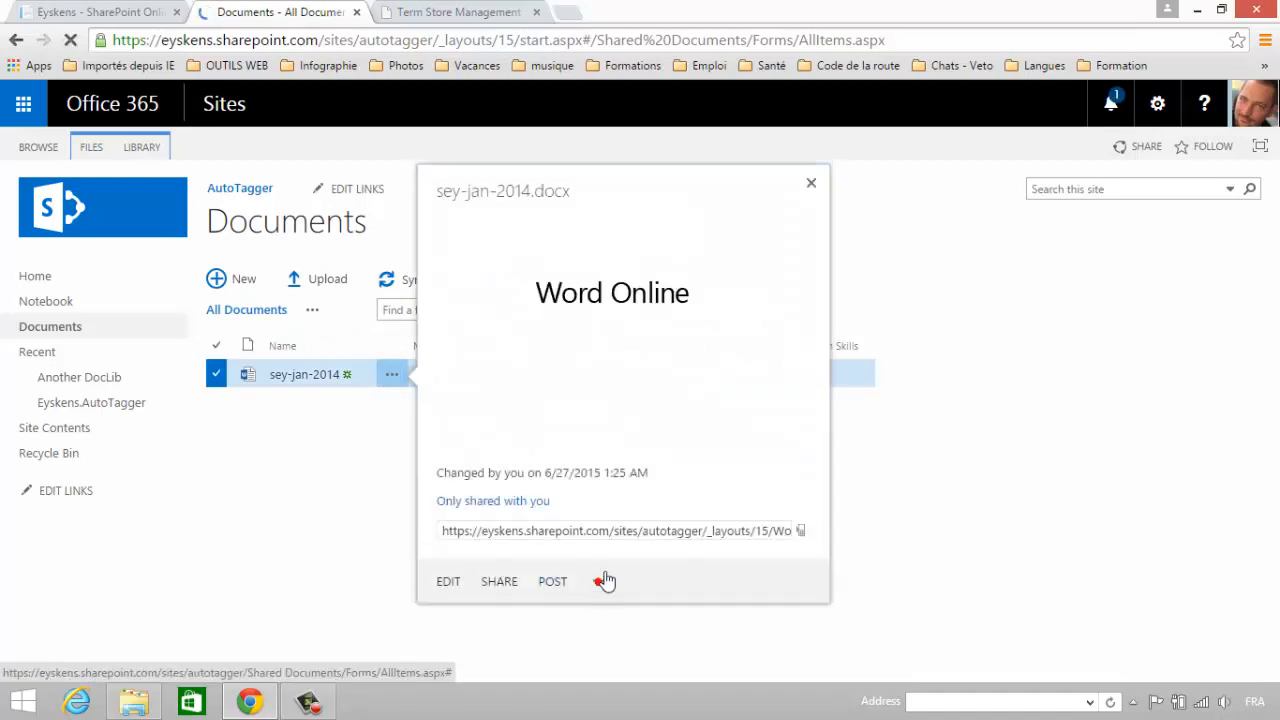
{"action": "left_click", "coordinate": [599, 581]}
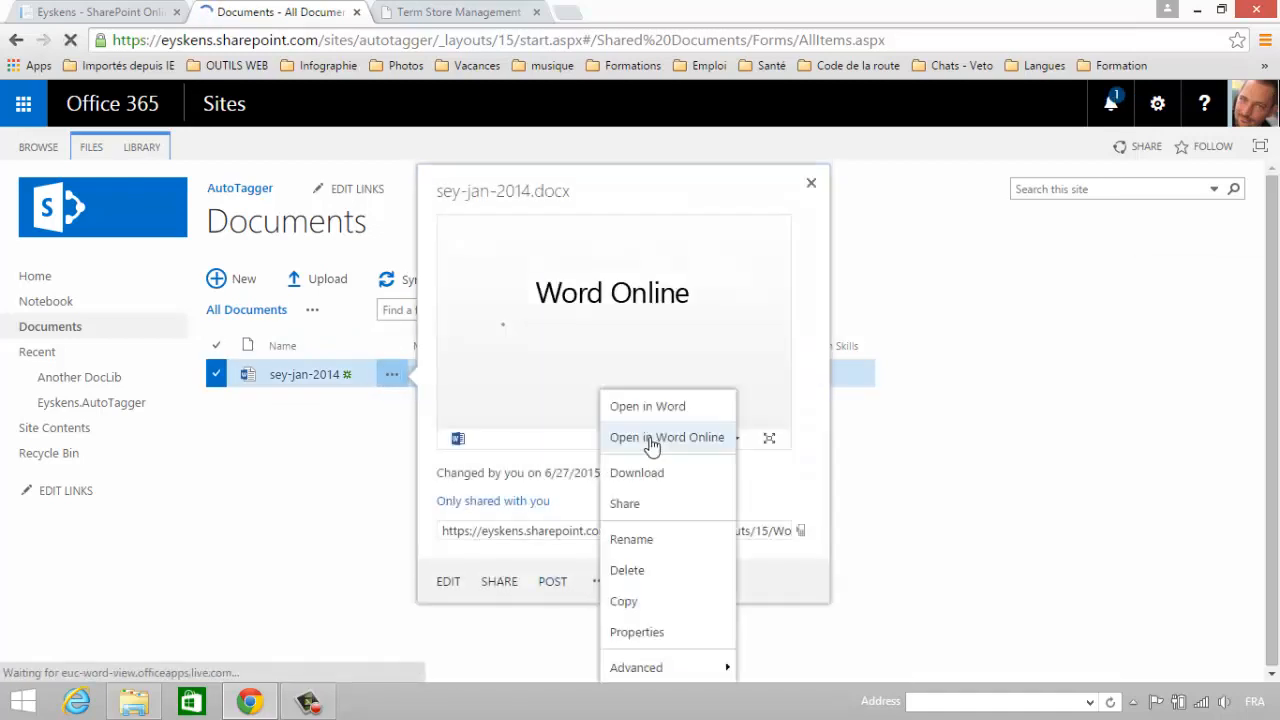
{"action": "left_click", "coordinate": [650, 634]}
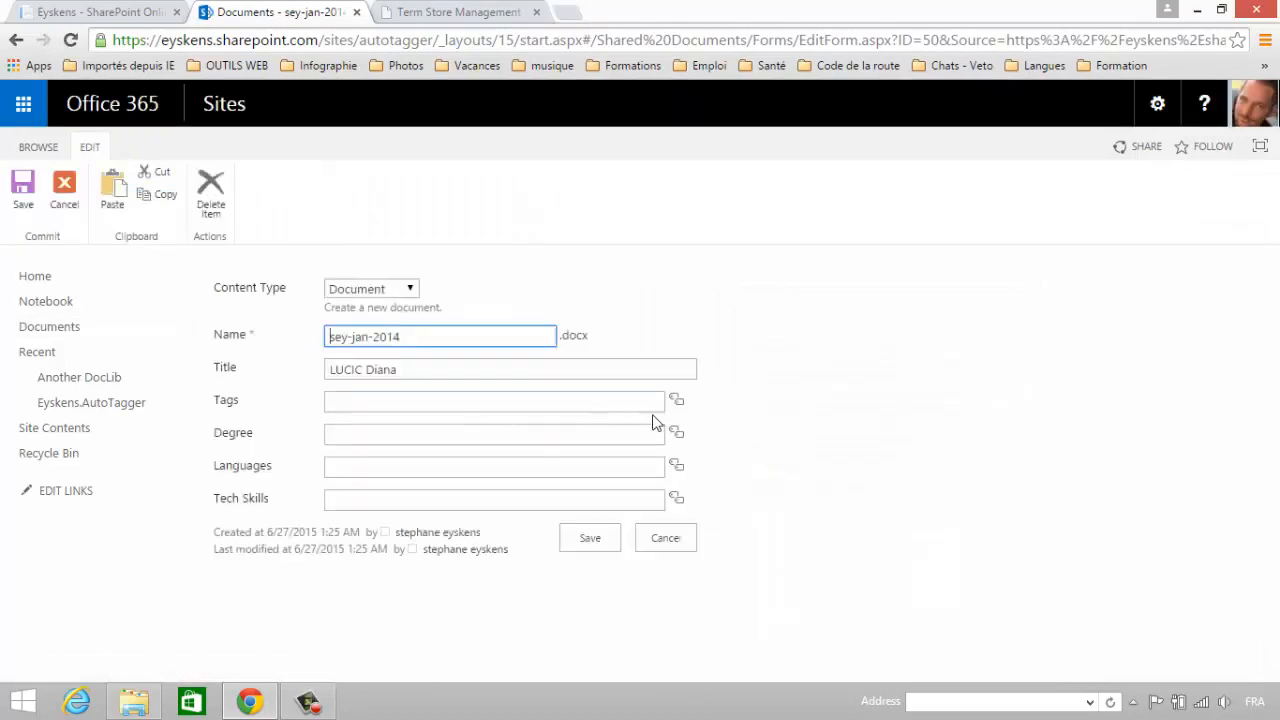
{"action": "left_click", "coordinate": [677, 401]}
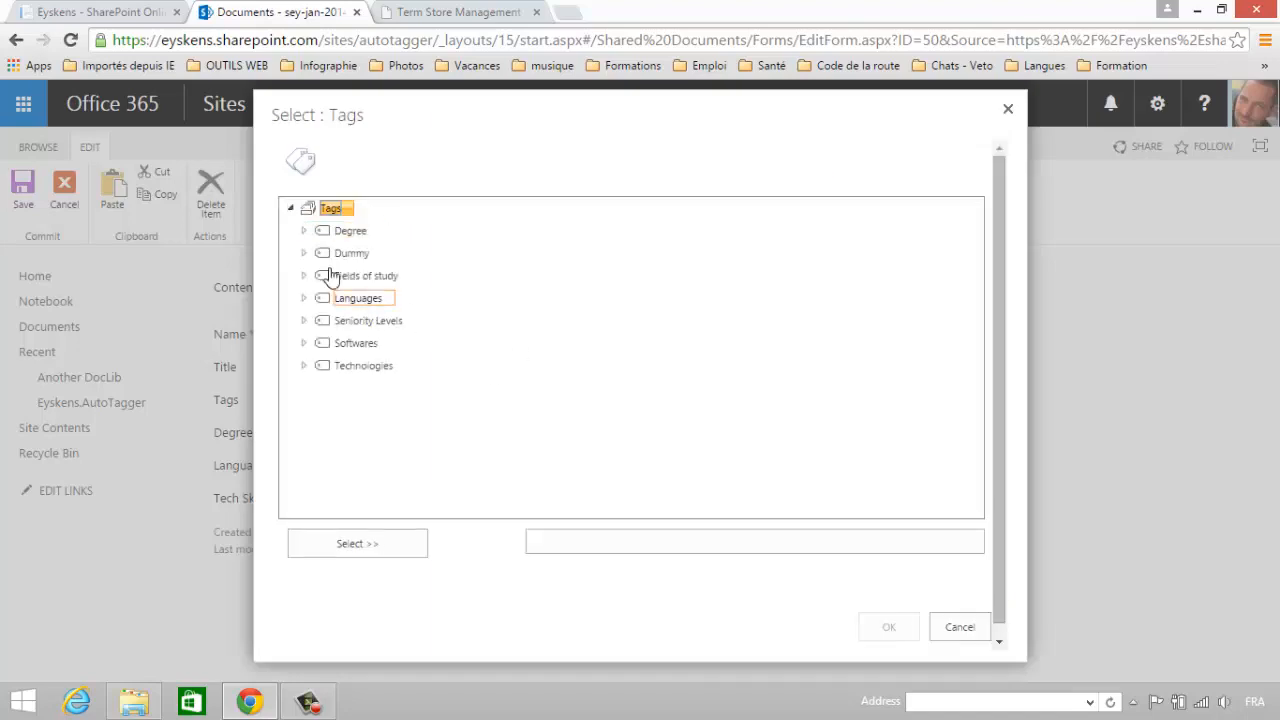
{"action": "left_click", "coordinate": [955, 630]}
{"action": "left_click", "coordinate": [678, 548]}
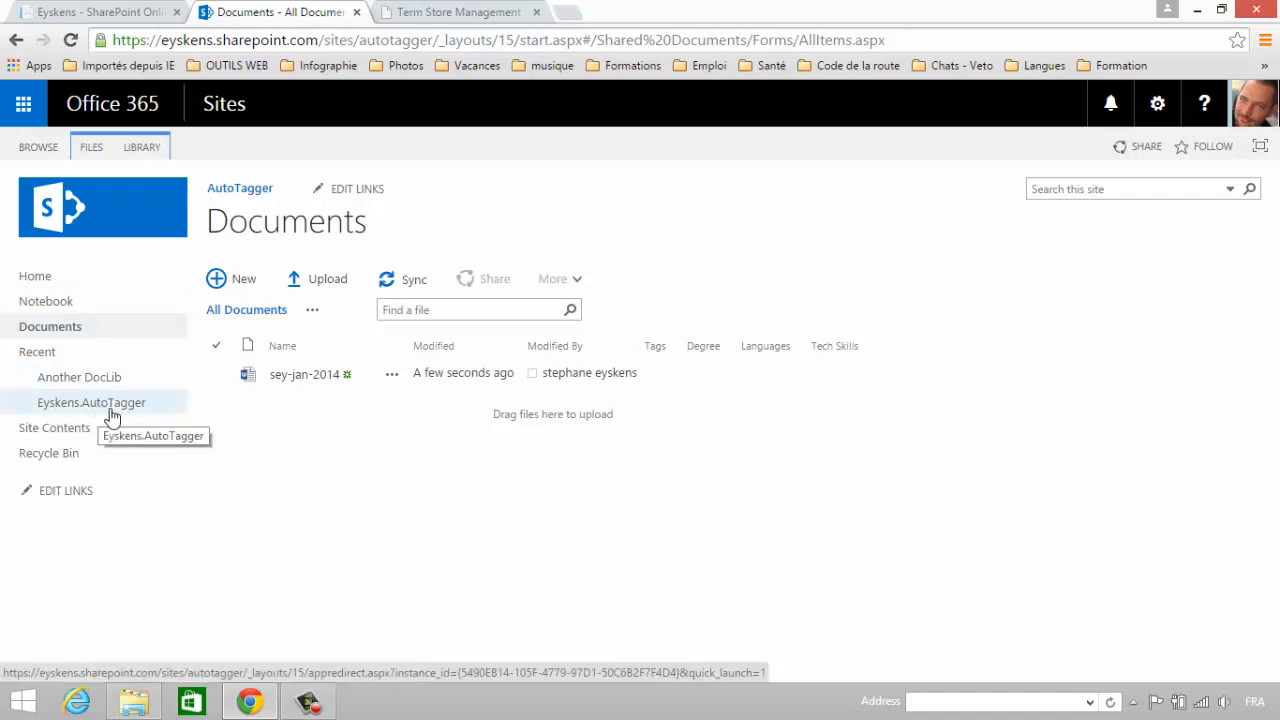
Switch to the Auto-Tagging app page and enable auto-tagging for the Degree field of the Documents library
{"action": "left_click", "coordinate": [124, 14]}
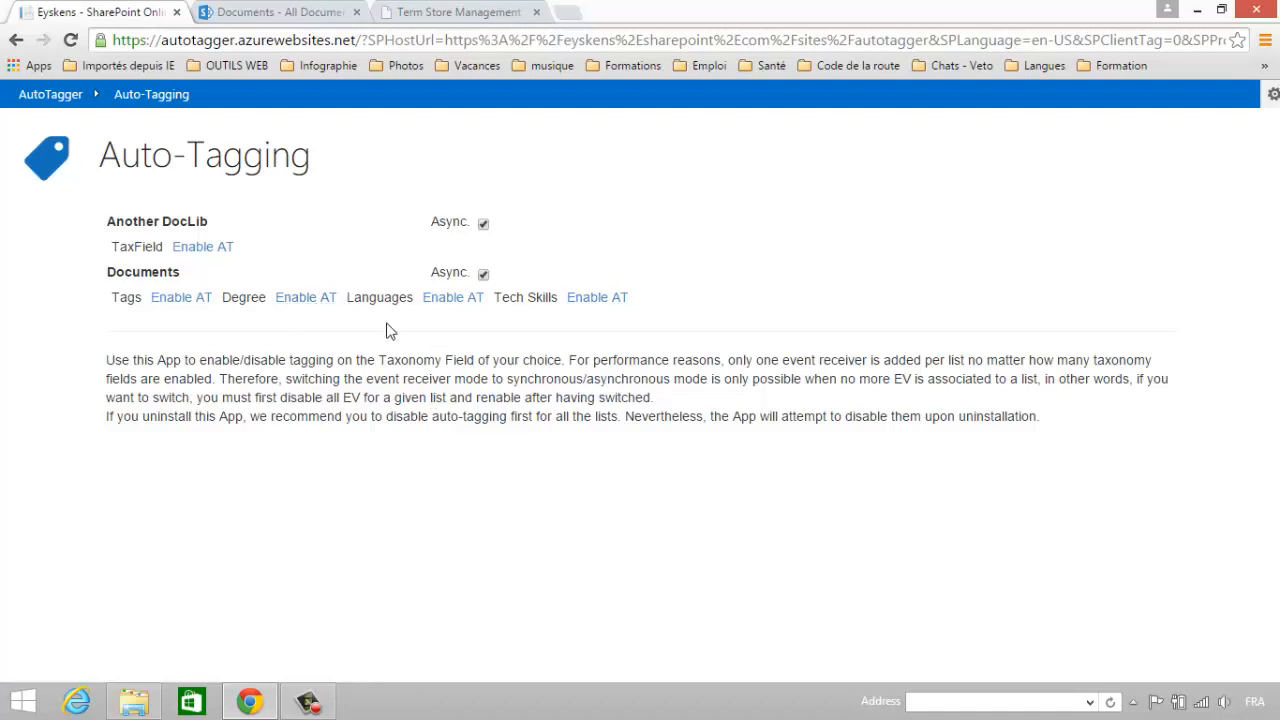
{"action": "left_click", "coordinate": [318, 298]}
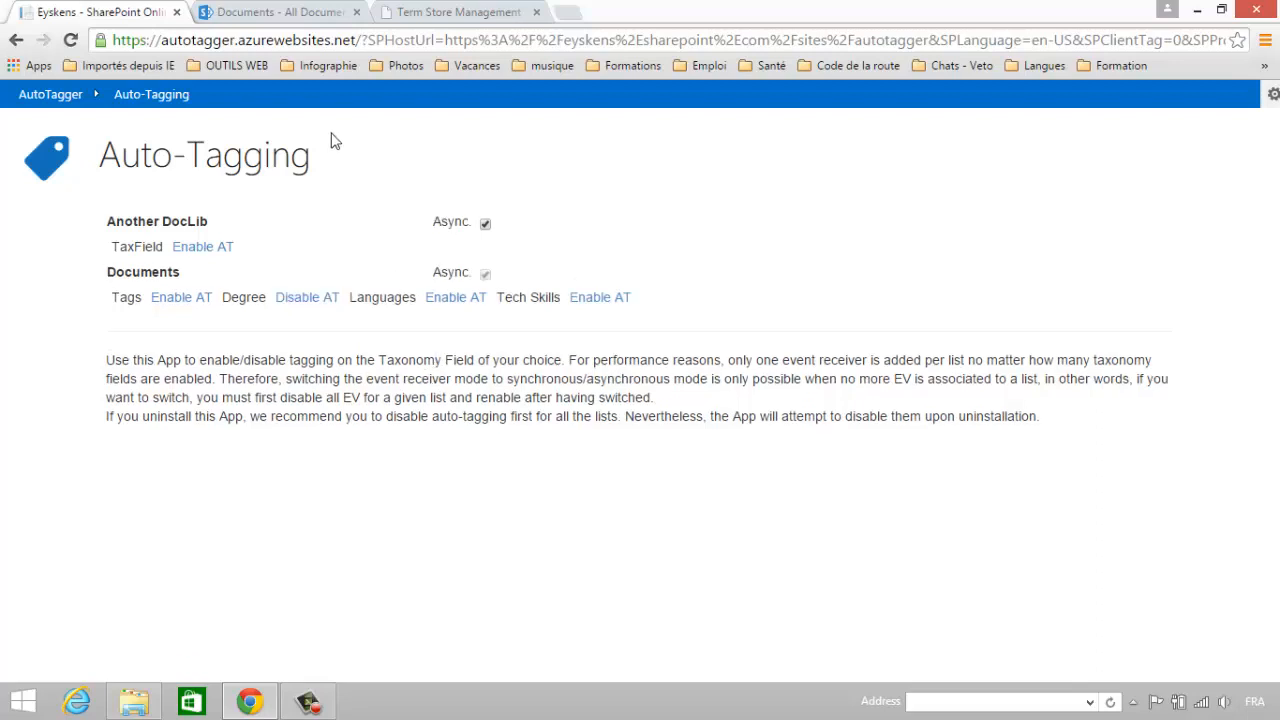
Return to the Documents library and delete the sey-jan-2014 document, sending it to the site Recycle Bin
{"action": "left_click", "coordinate": [288, 14]}
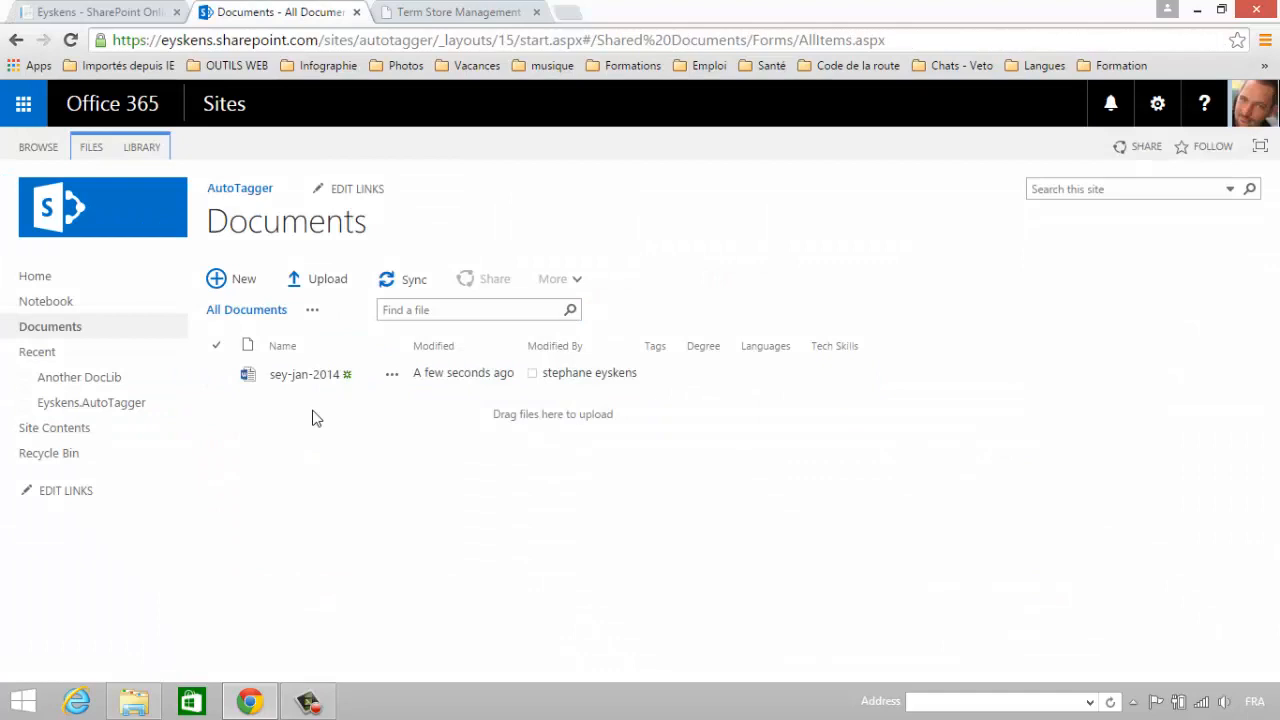
{"action": "left_click", "coordinate": [216, 345]}
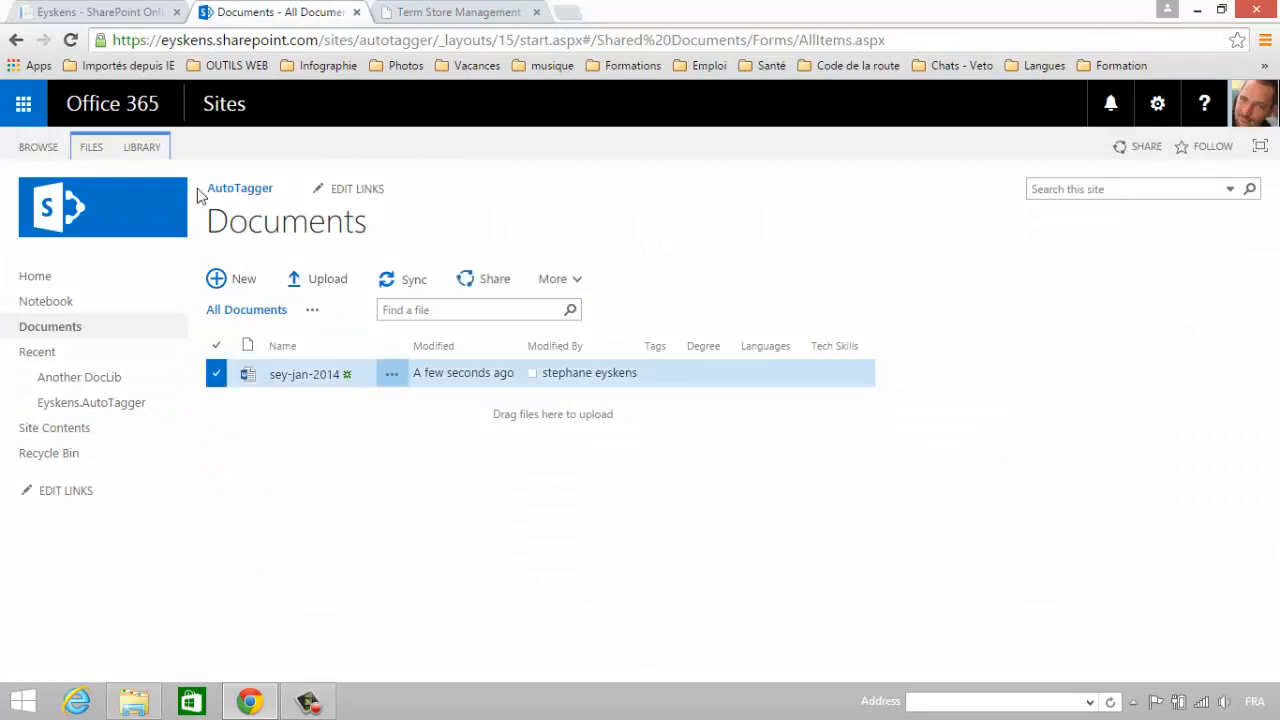
{"action": "left_click", "coordinate": [91, 148]}
{"action": "left_click", "coordinate": [485, 216]}
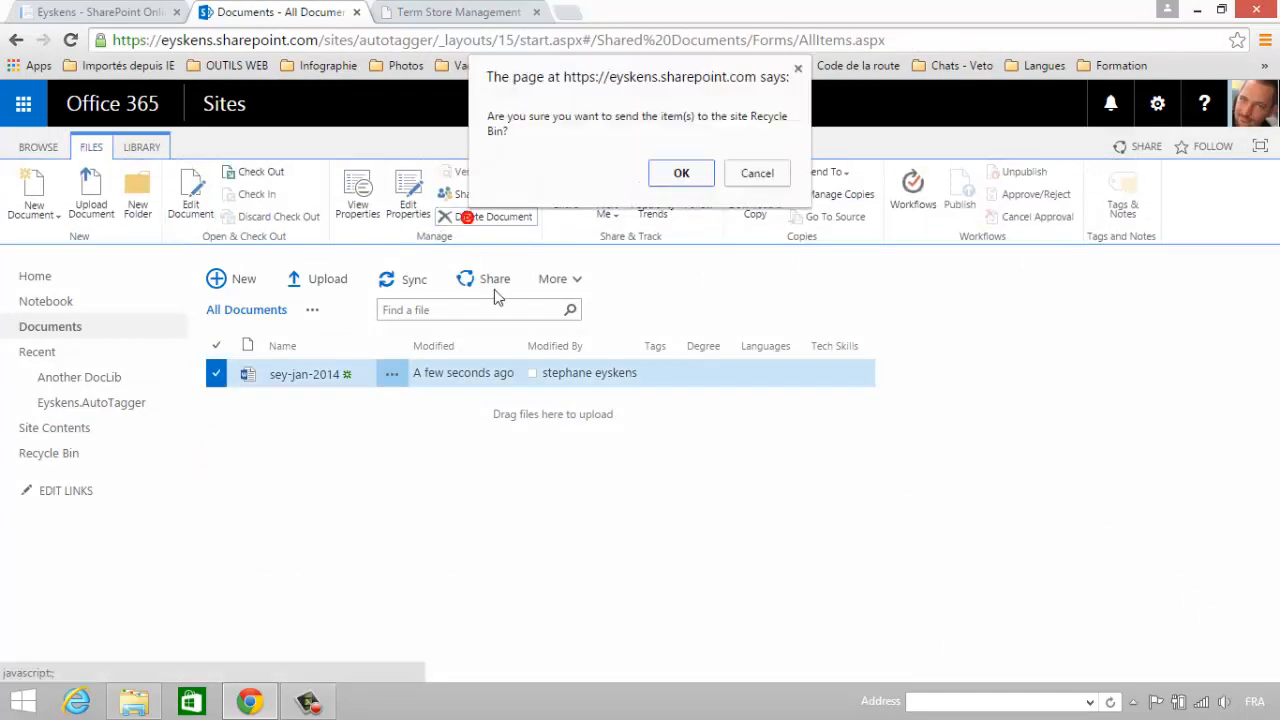
{"action": "left_click", "coordinate": [660, 177]}
Upload sey-jan-2014.docx from the AutoTagger folder to the Documents library again and refresh the list to check its Degree value
{"action": "left_click", "coordinate": [136, 700]}
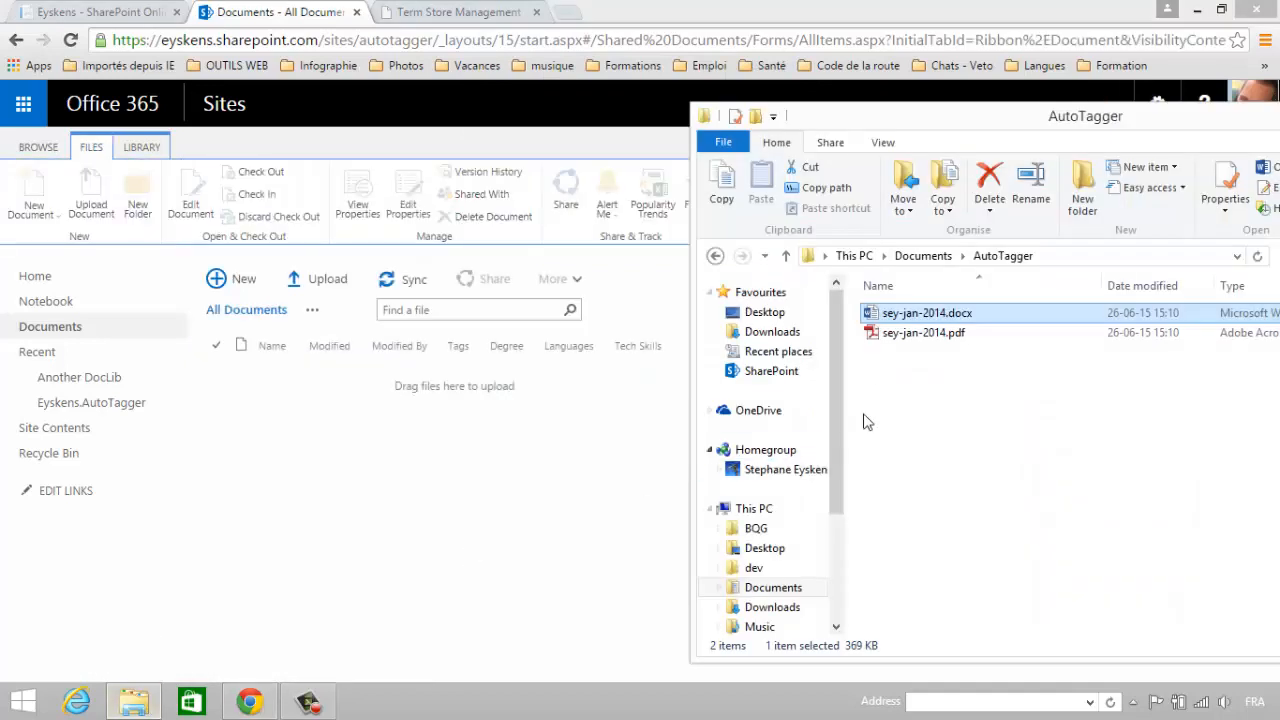
{"action": "left_click_drag", "start_coordinate": [906, 323], "coordinate": [414, 420]}
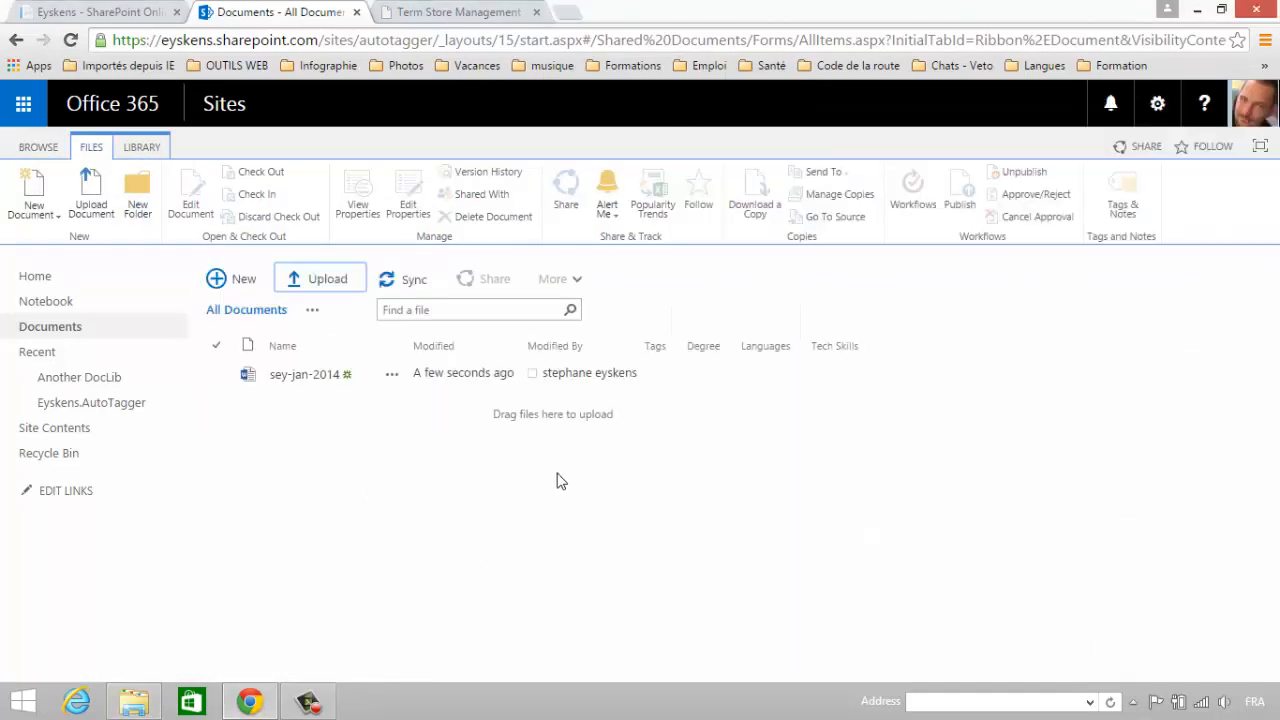
{"action": "left_click", "coordinate": [71, 326]}
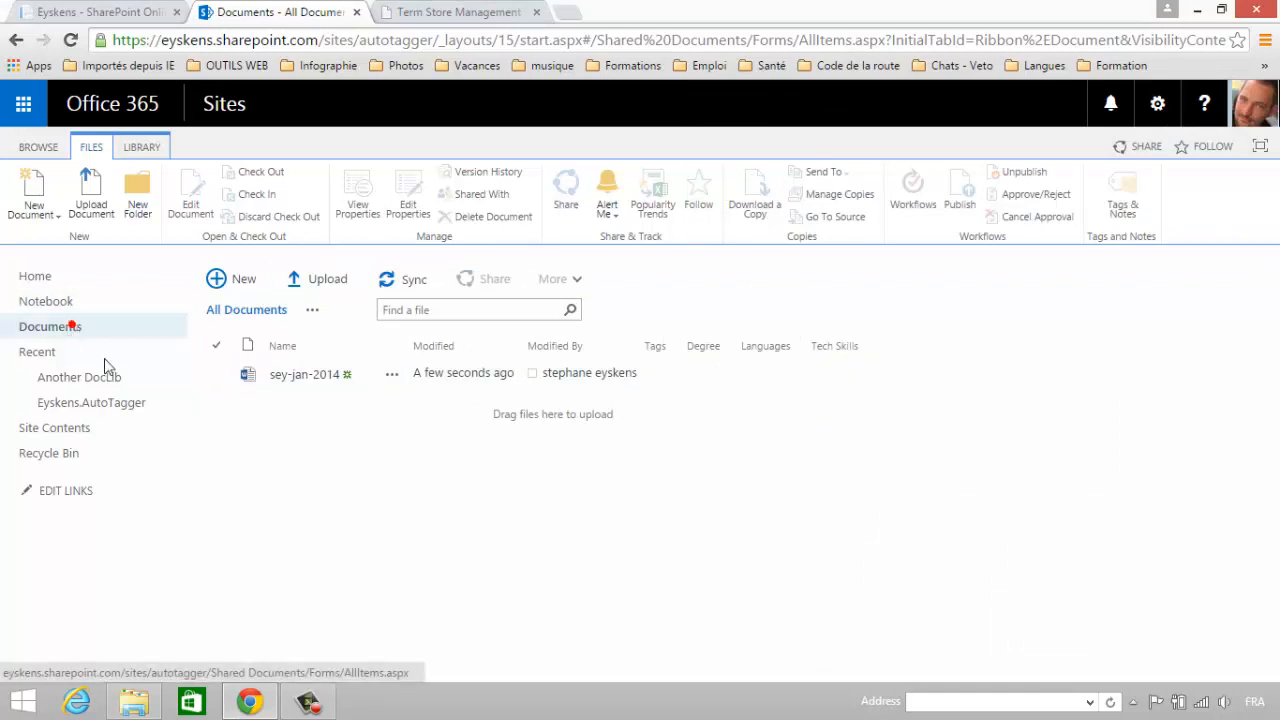
{"action": "left_click", "coordinate": [60, 331]}
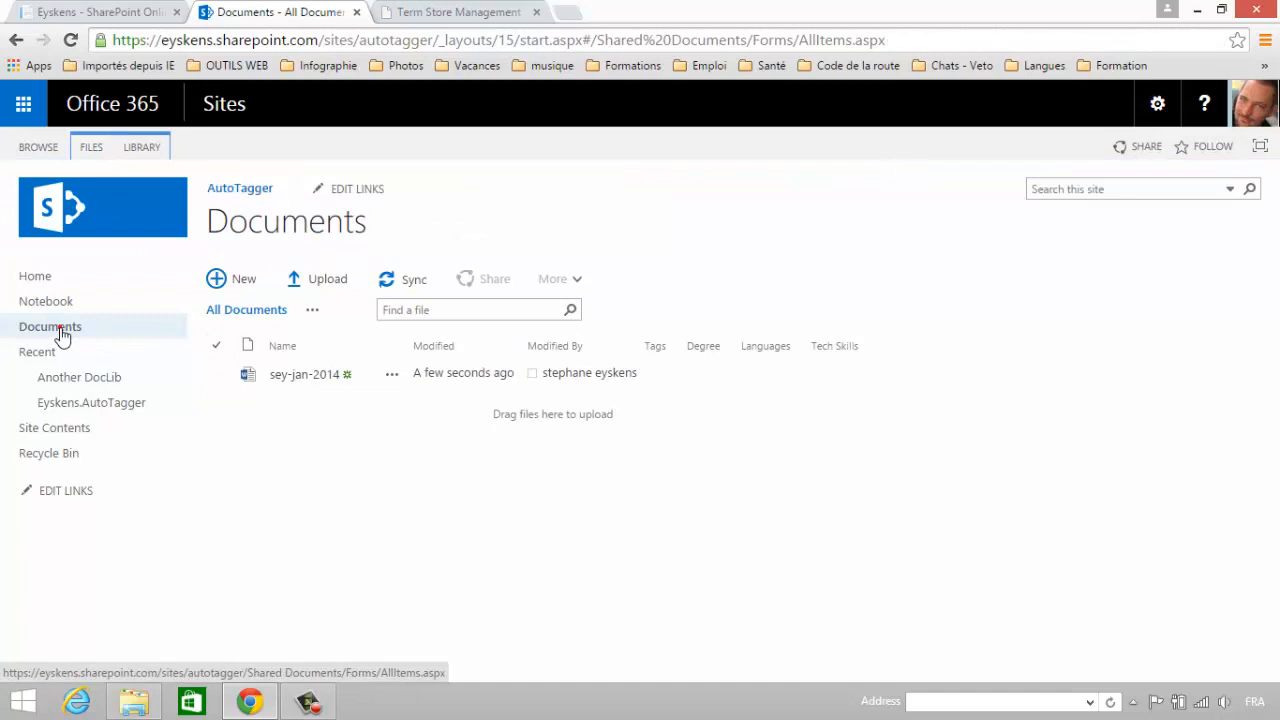
{"action": "left_click", "coordinate": [62, 334]}
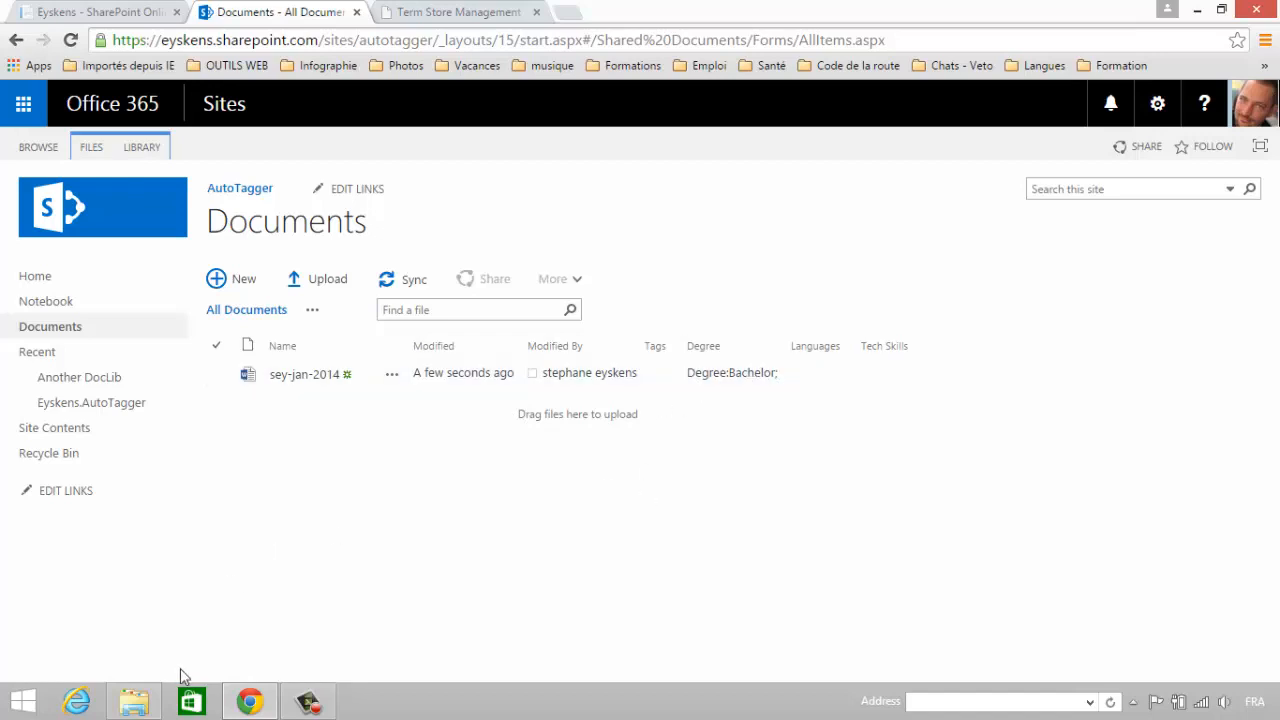
On the Auto-Tagging app page, enable auto-tagging for the Languages and Tech Skills fields of the Documents library
{"action": "left_click", "coordinate": [100, 12]}
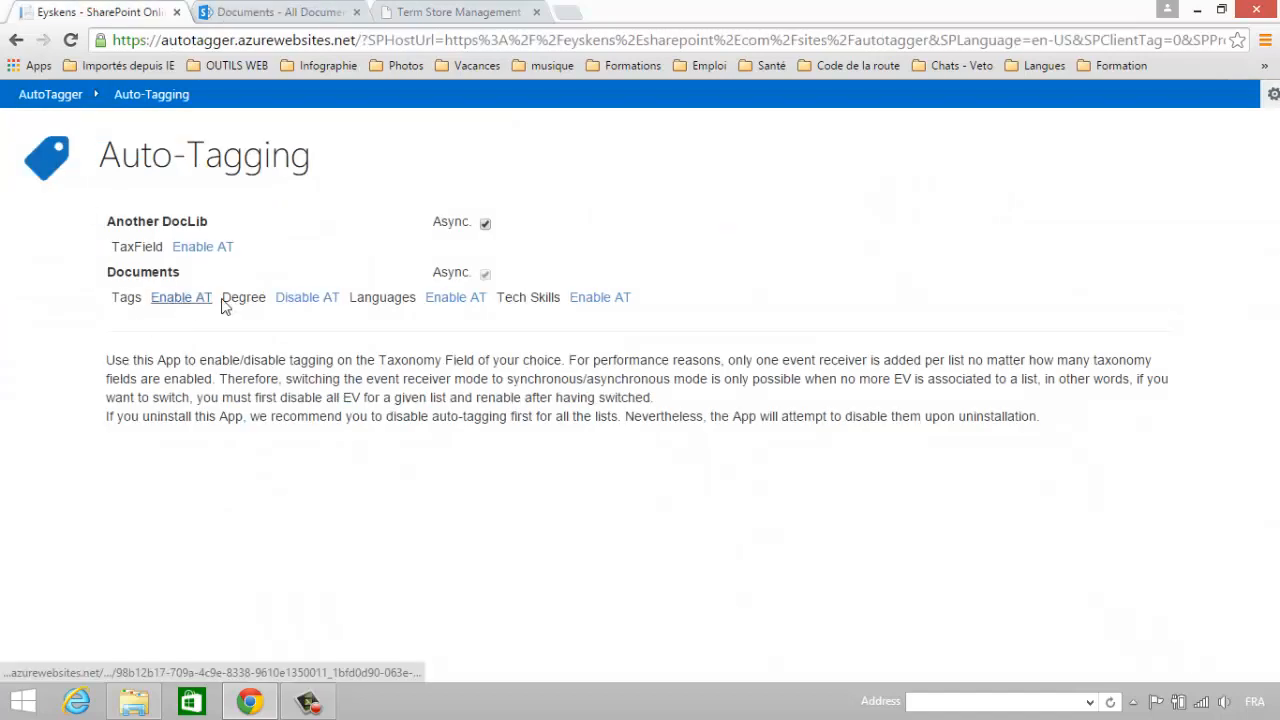
{"action": "left_click", "coordinate": [452, 300]}
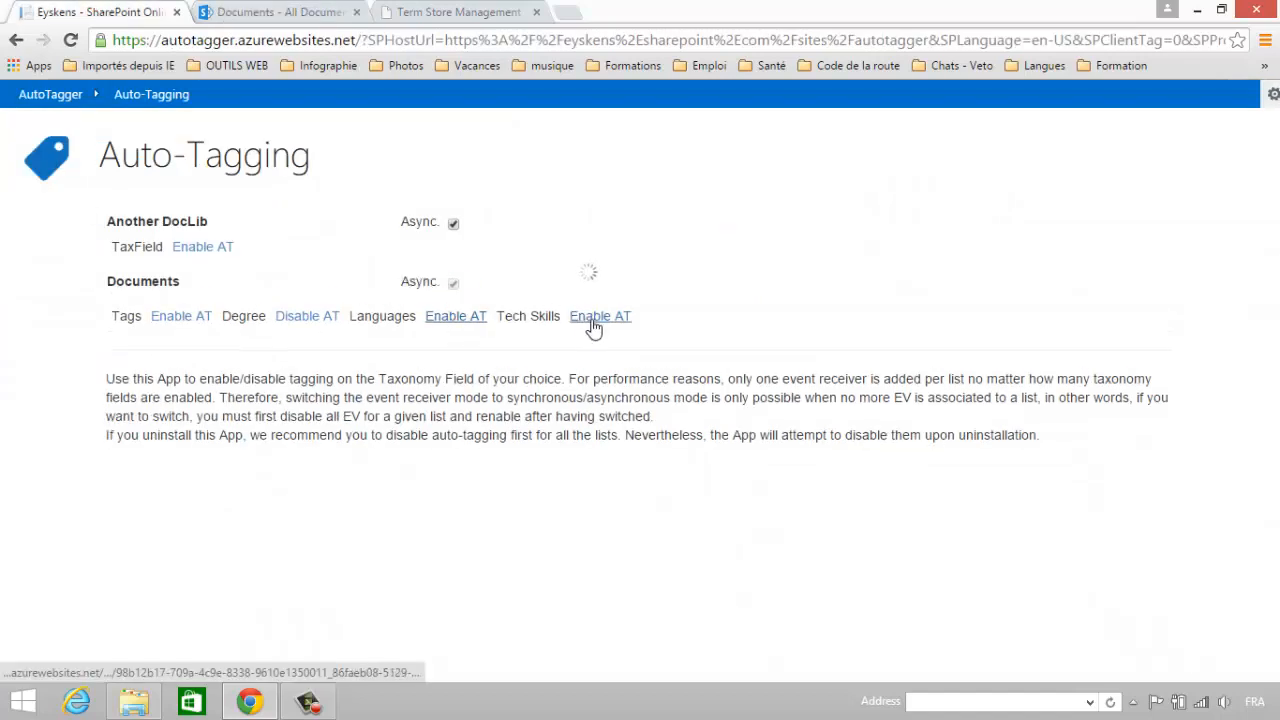
{"action": "left_click", "coordinate": [605, 299]}
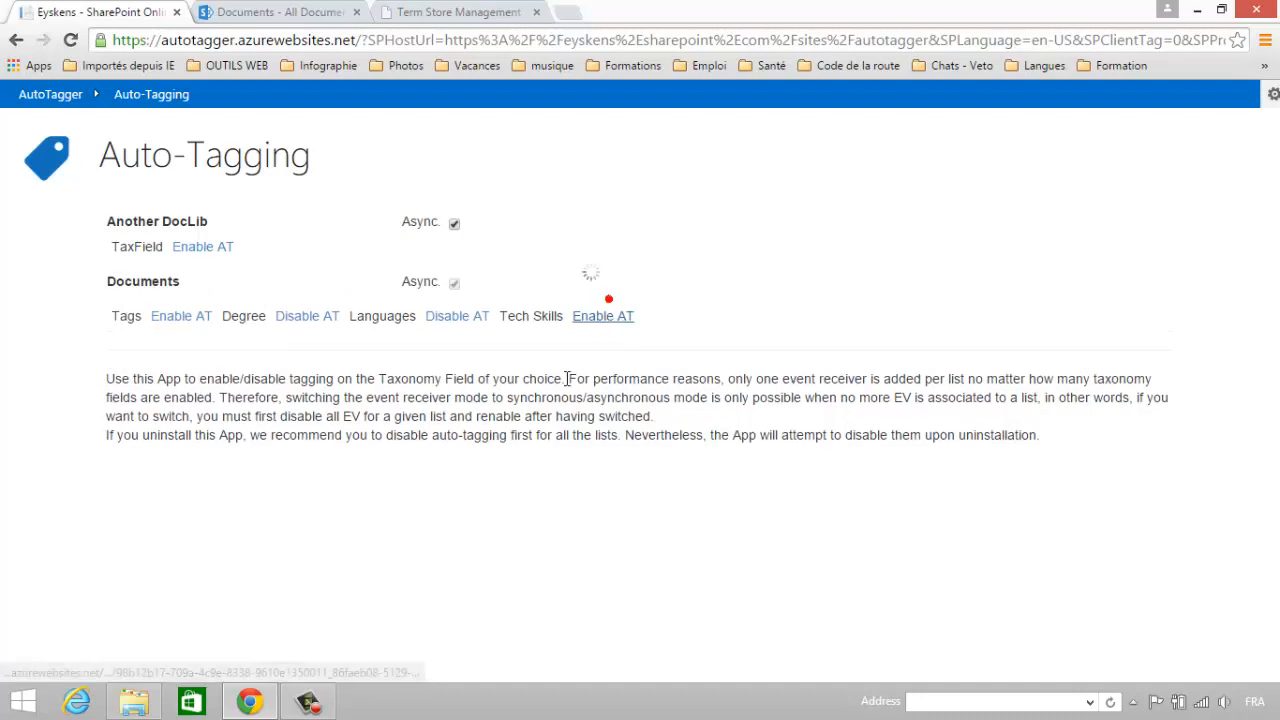
Upload sey-jan-2014.pdf from the AutoTagger folder to the Documents library and refresh the list to check its tag columns
{"action": "left_click", "coordinate": [260, 14]}
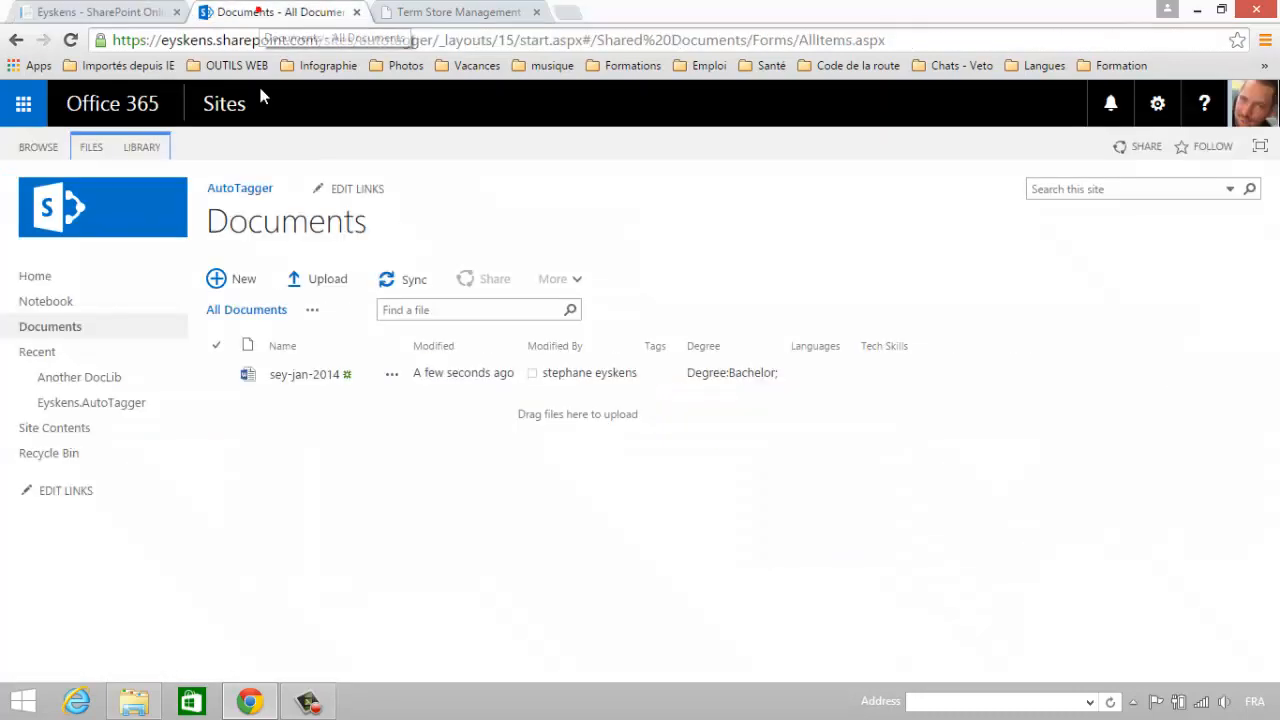
{"action": "left_click", "coordinate": [216, 372]}
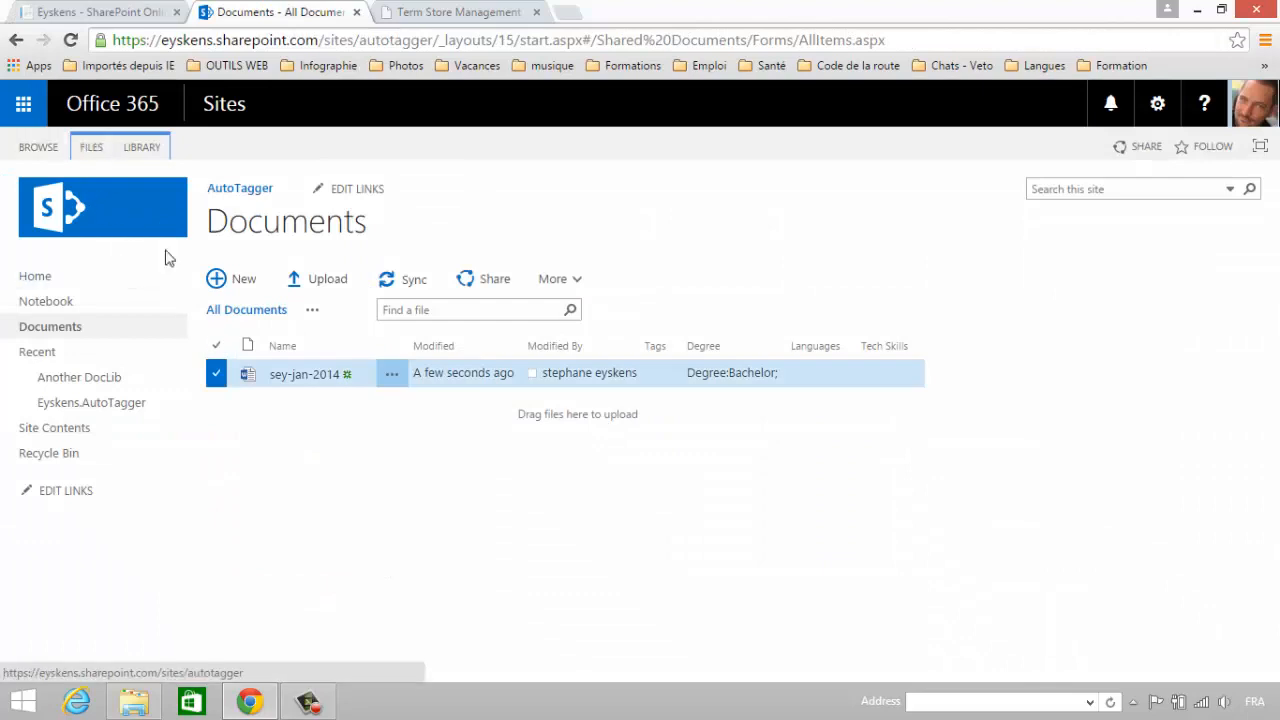
{"action": "left_click", "coordinate": [137, 685]}
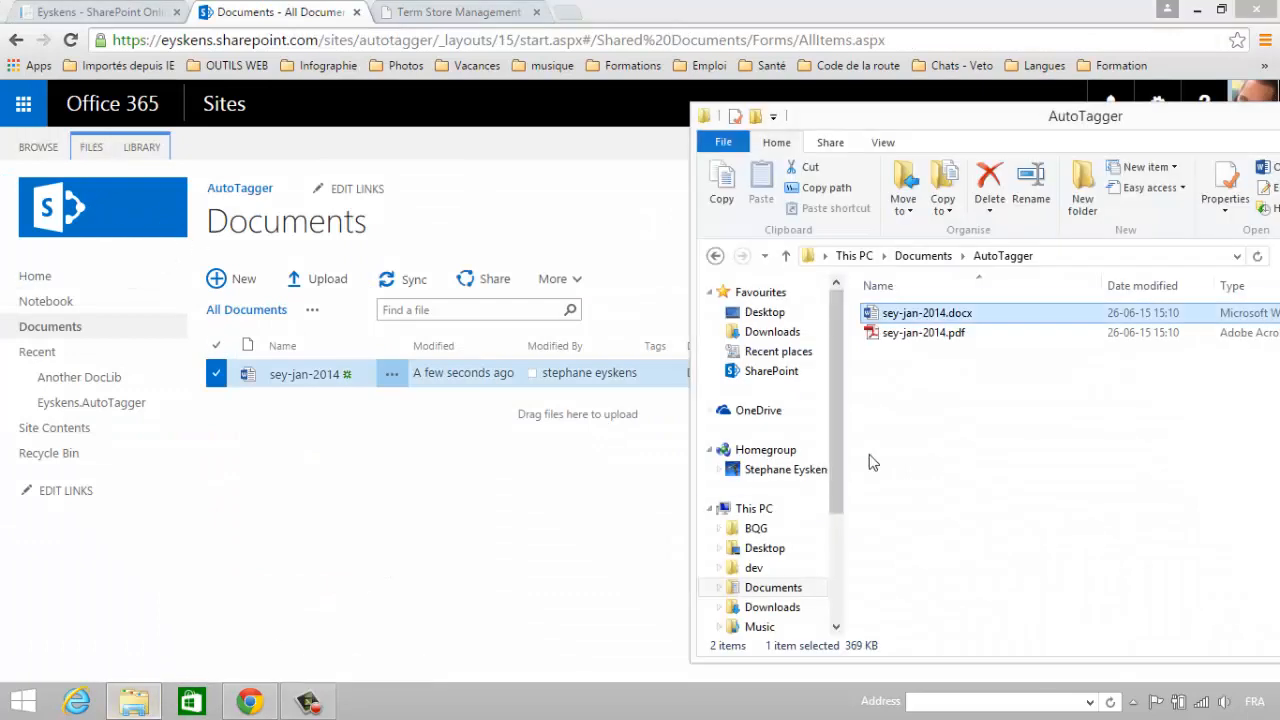
{"action": "left_click", "coordinate": [975, 336]}
{"action": "left_click_drag", "start_coordinate": [975, 336], "coordinate": [443, 426]}
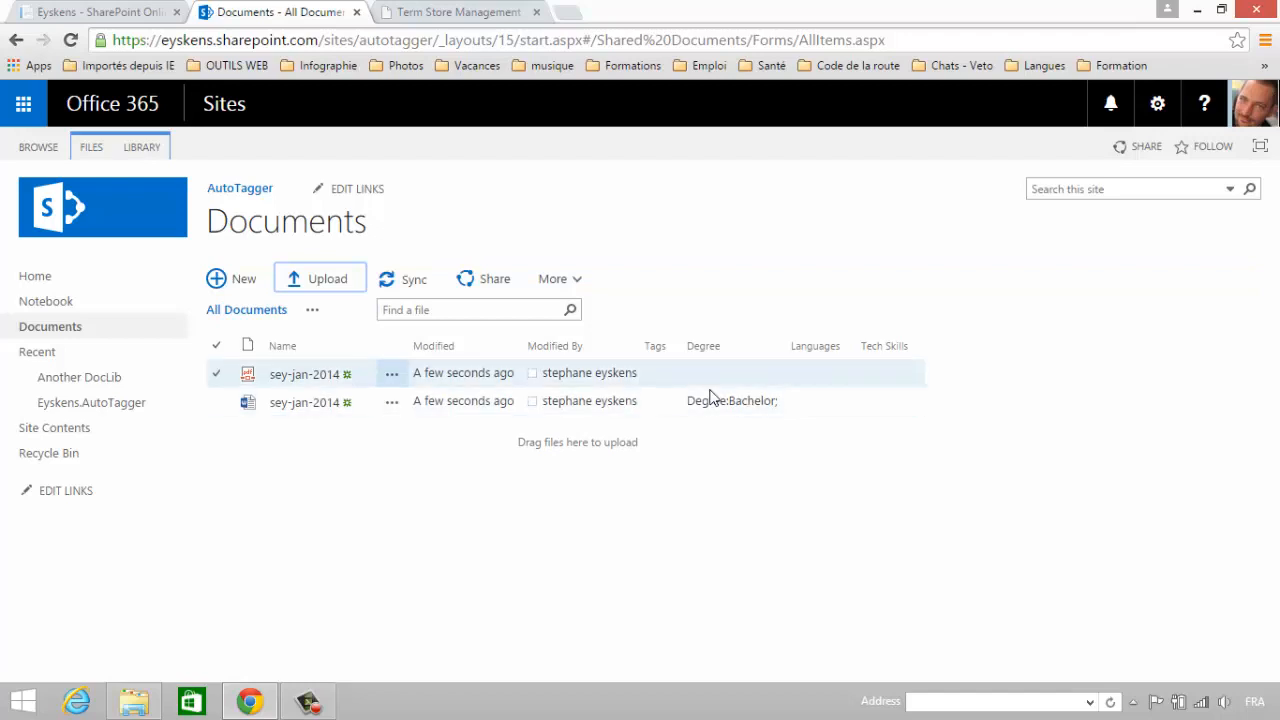
{"action": "left_click", "coordinate": [55, 338]}
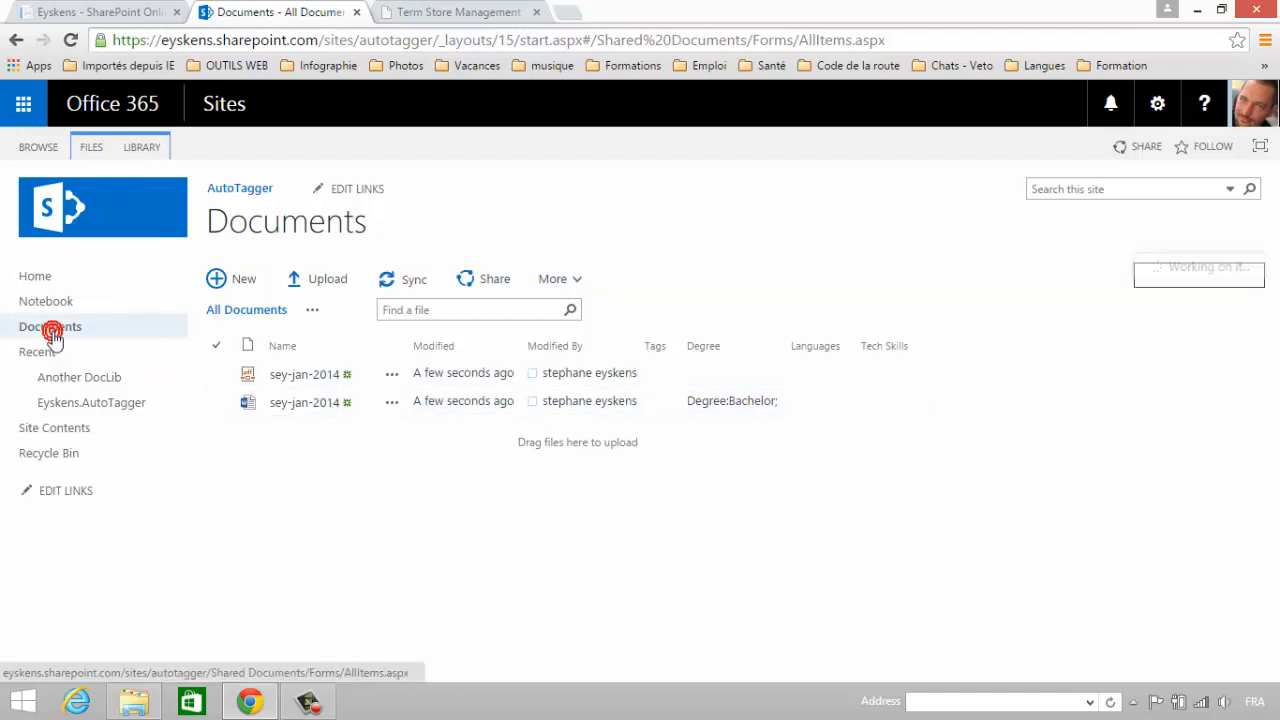
{"action": "left_click", "coordinate": [55, 338]}
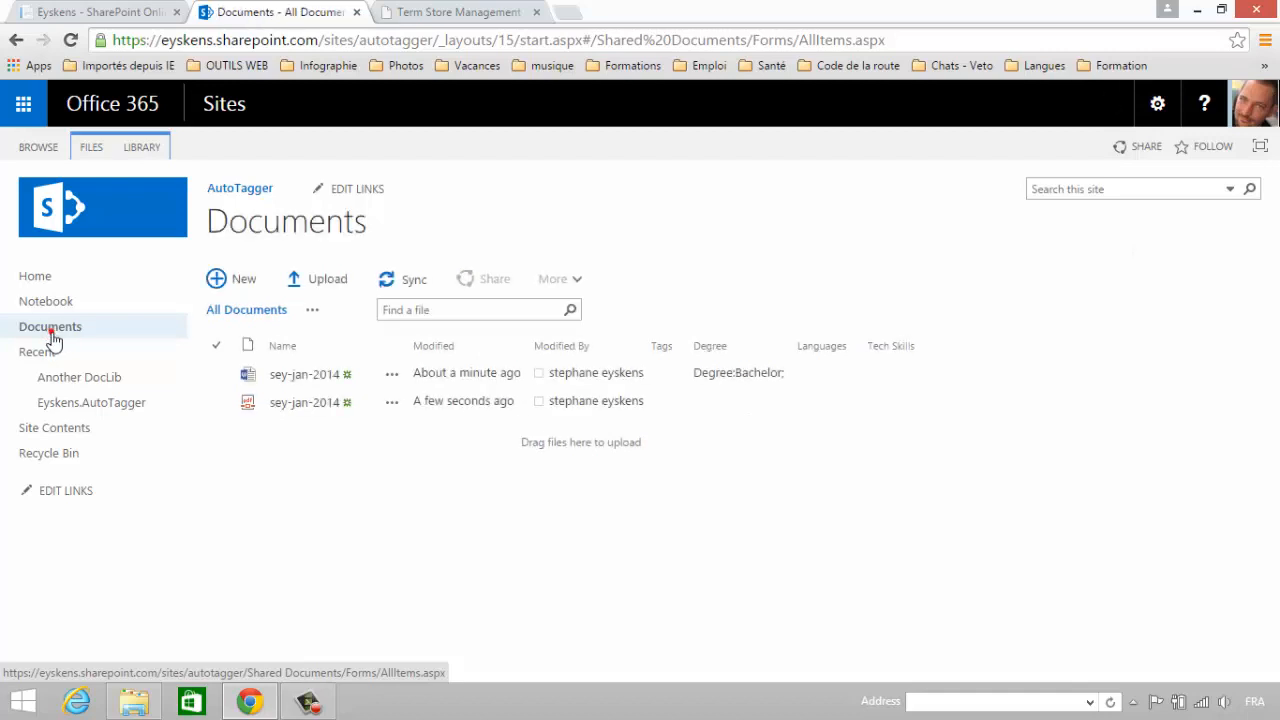
{"action": "left_click", "coordinate": [52, 336]}
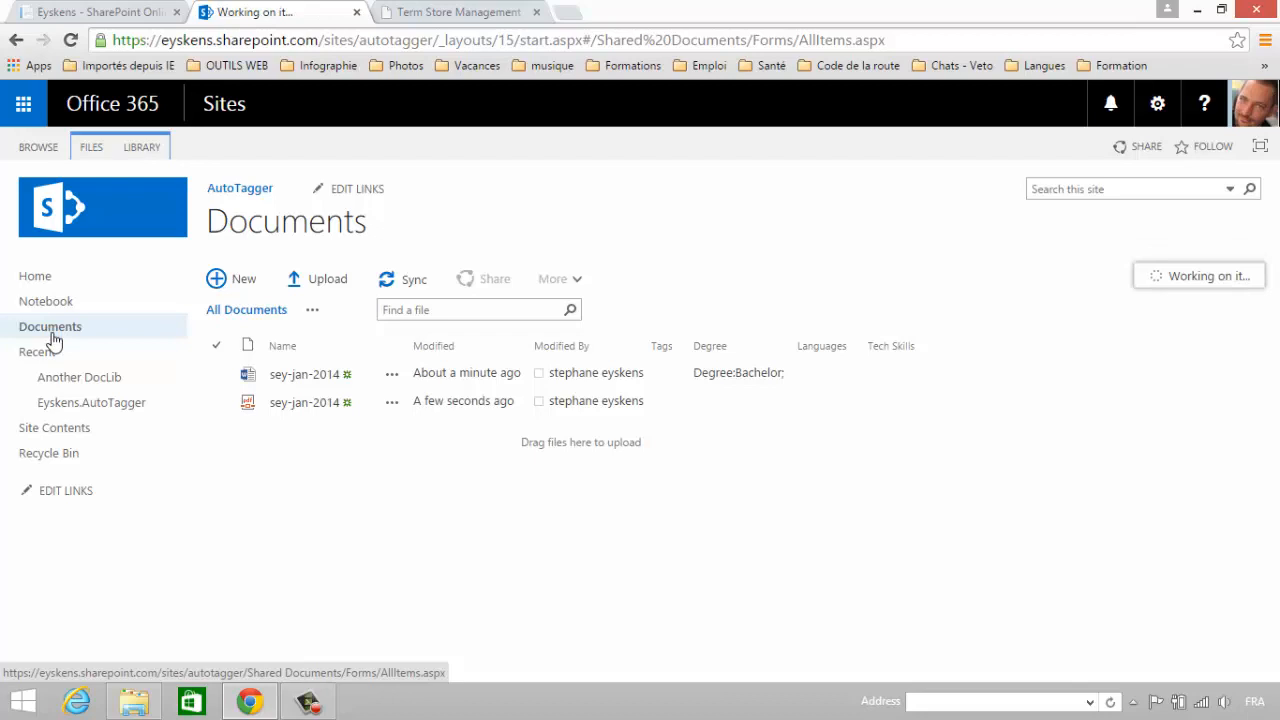
{"action": "left_click", "coordinate": [52, 336]}
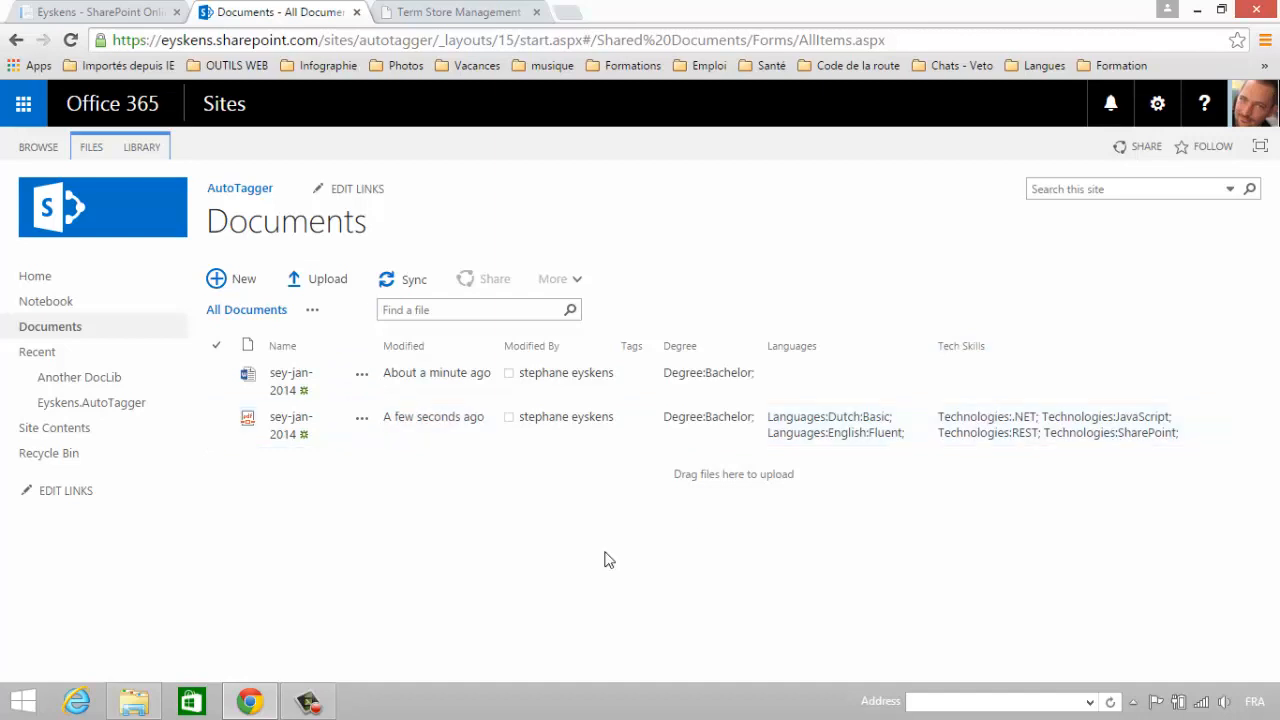
Open the local sey-jan-2014.docx from the AutoTagger folder in Word to view its content
{"action": "left_click", "coordinate": [134, 701]}
{"action": "left_click", "coordinate": [924, 332]}
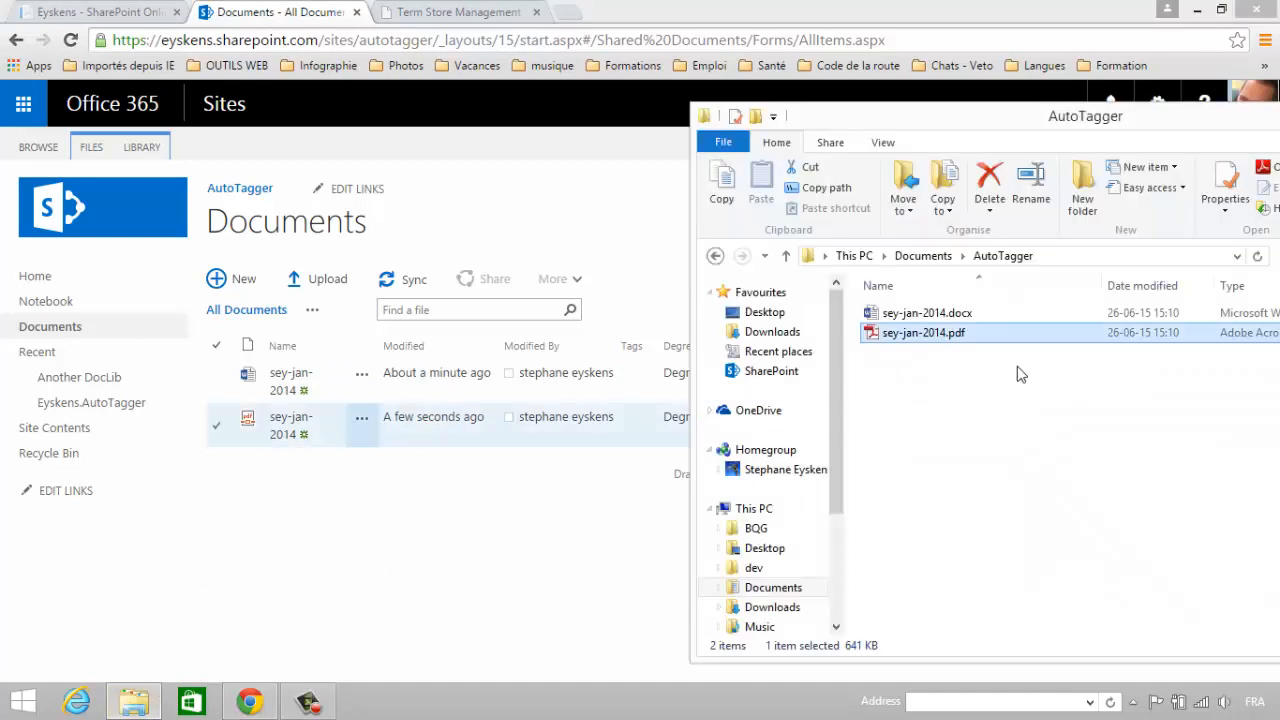
{"action": "left_click", "coordinate": [986, 315], "text": "ctrl"}
{"action": "double_click", "coordinate": [986, 315]}
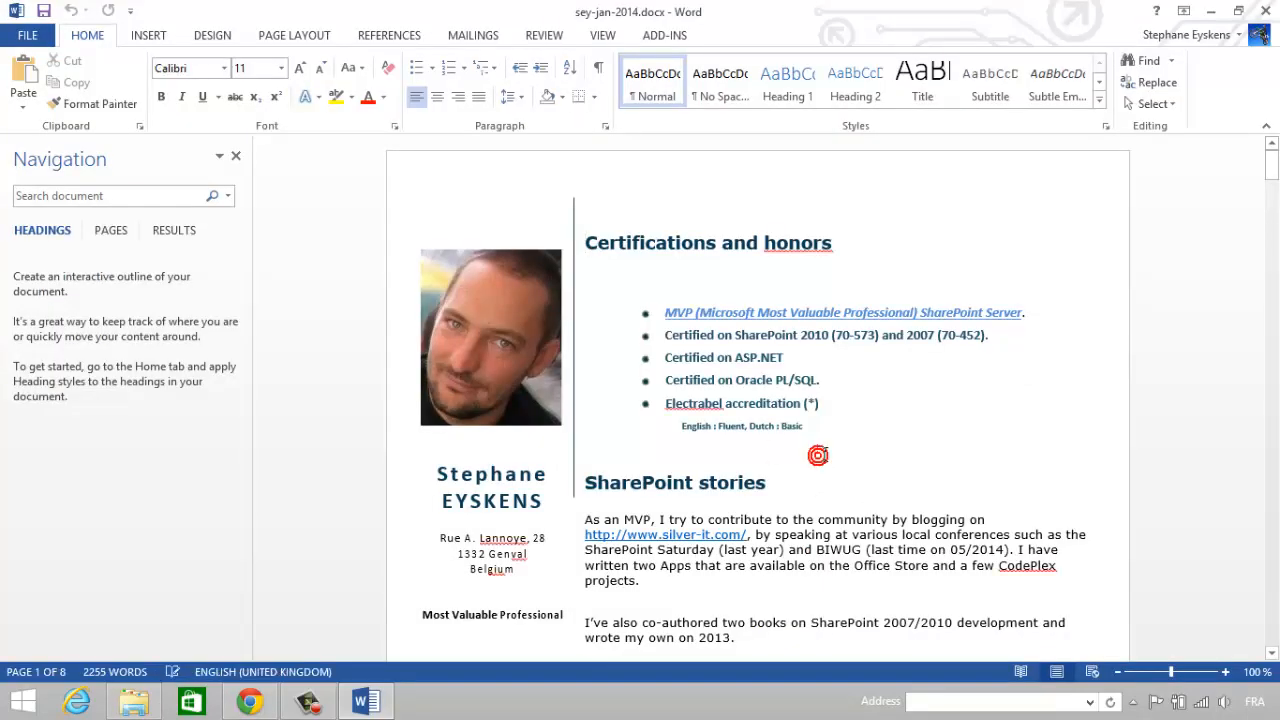
Scroll through the CV in Word, search it for "JavaScript" and close the document
{"action": "scroll", "coordinate": [824, 462], "scroll_direction": "down", "scroll_amount": 7}
{"action": "key", "text": "ctrl+f"}
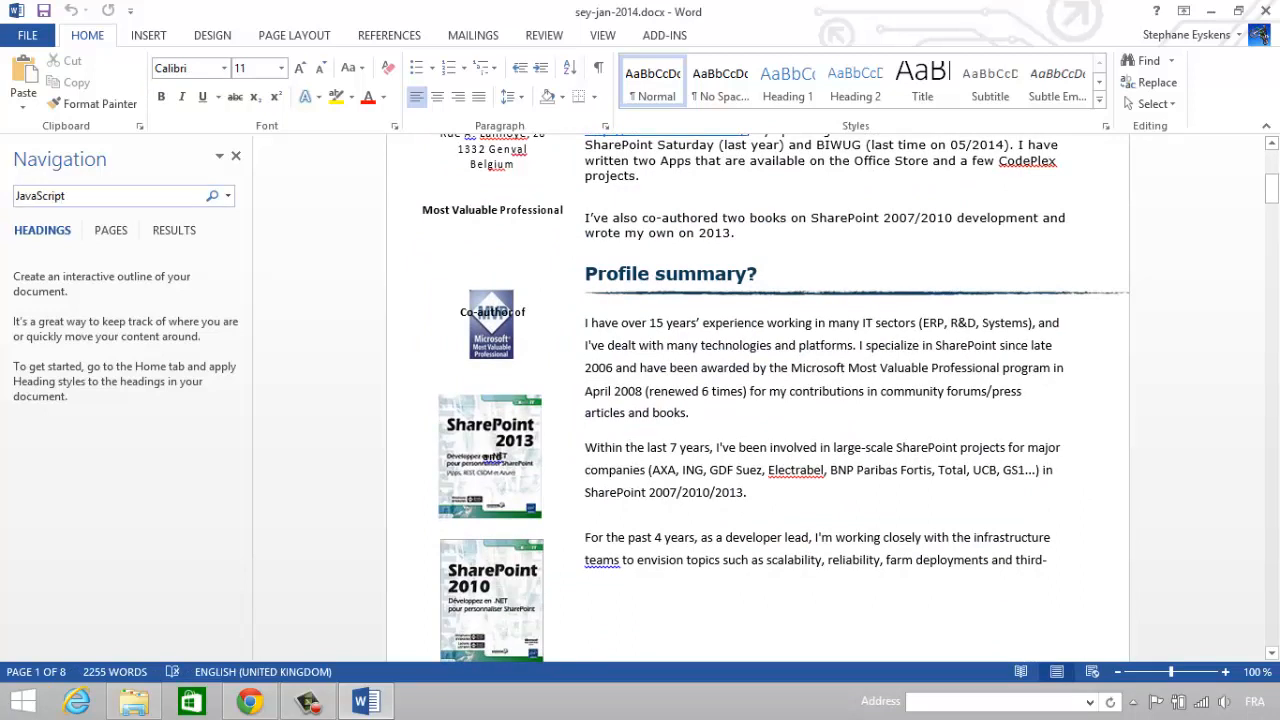
{"action": "left_click", "coordinate": [1265, 15]}
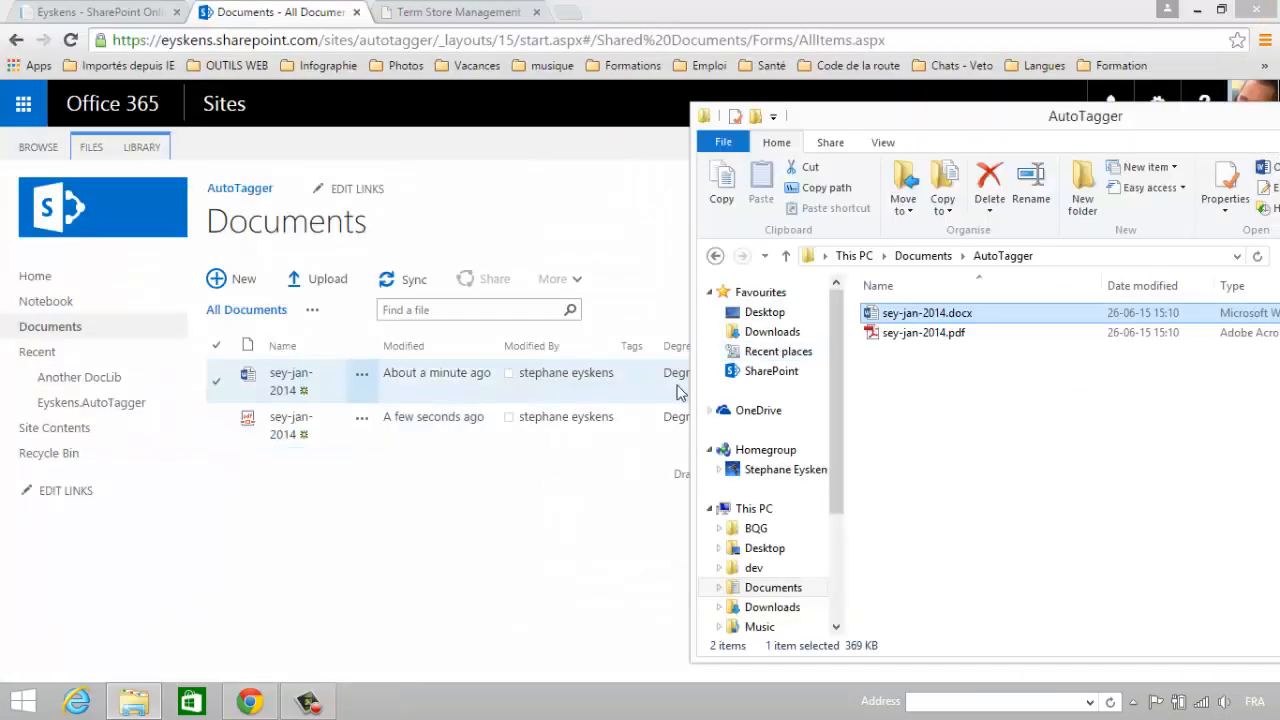
Delete both sey-jan-2014 files from the Documents library
{"action": "left_click", "coordinate": [215, 346]}
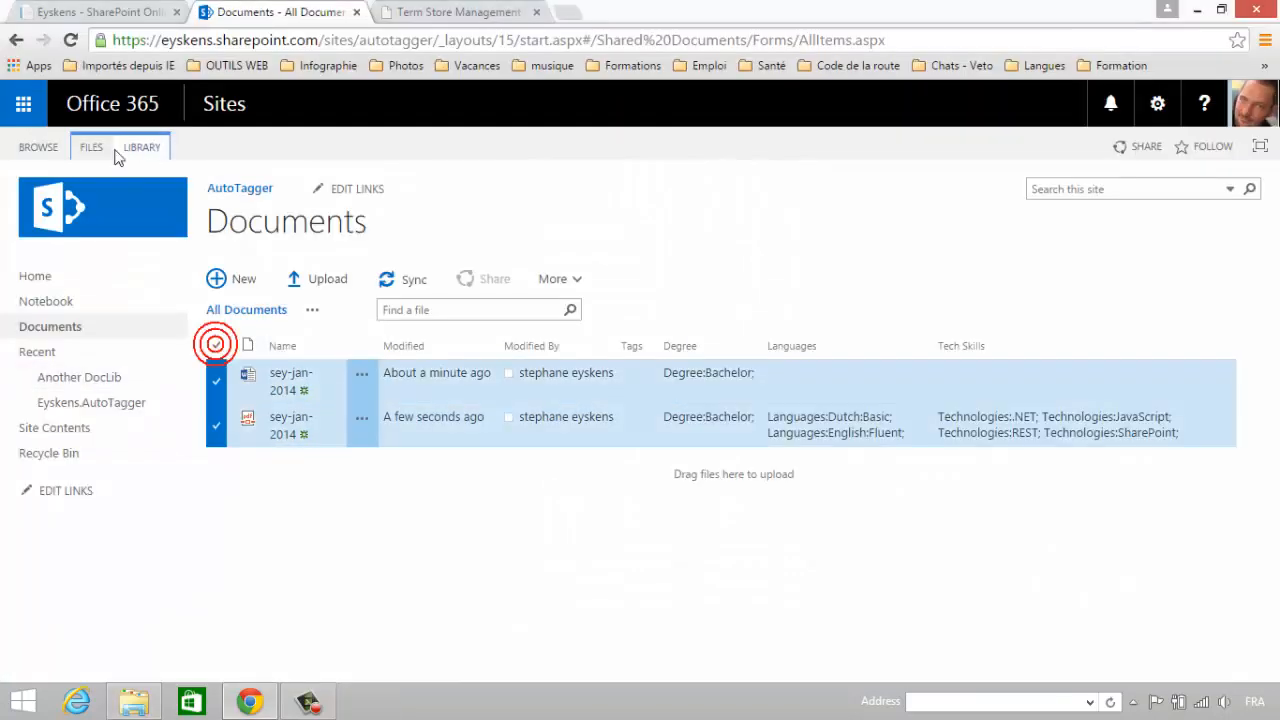
{"action": "left_click", "coordinate": [88, 148]}
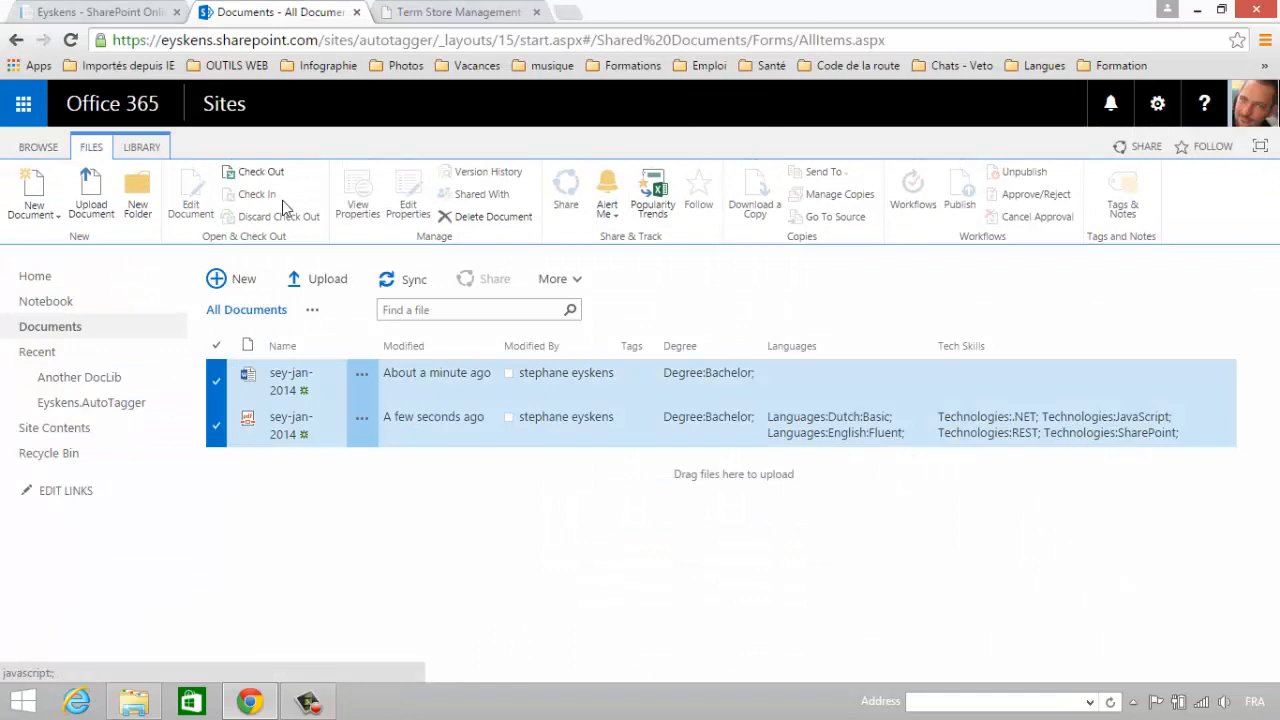
{"action": "left_click", "coordinate": [486, 216]}
{"action": "left_click", "coordinate": [688, 172]}
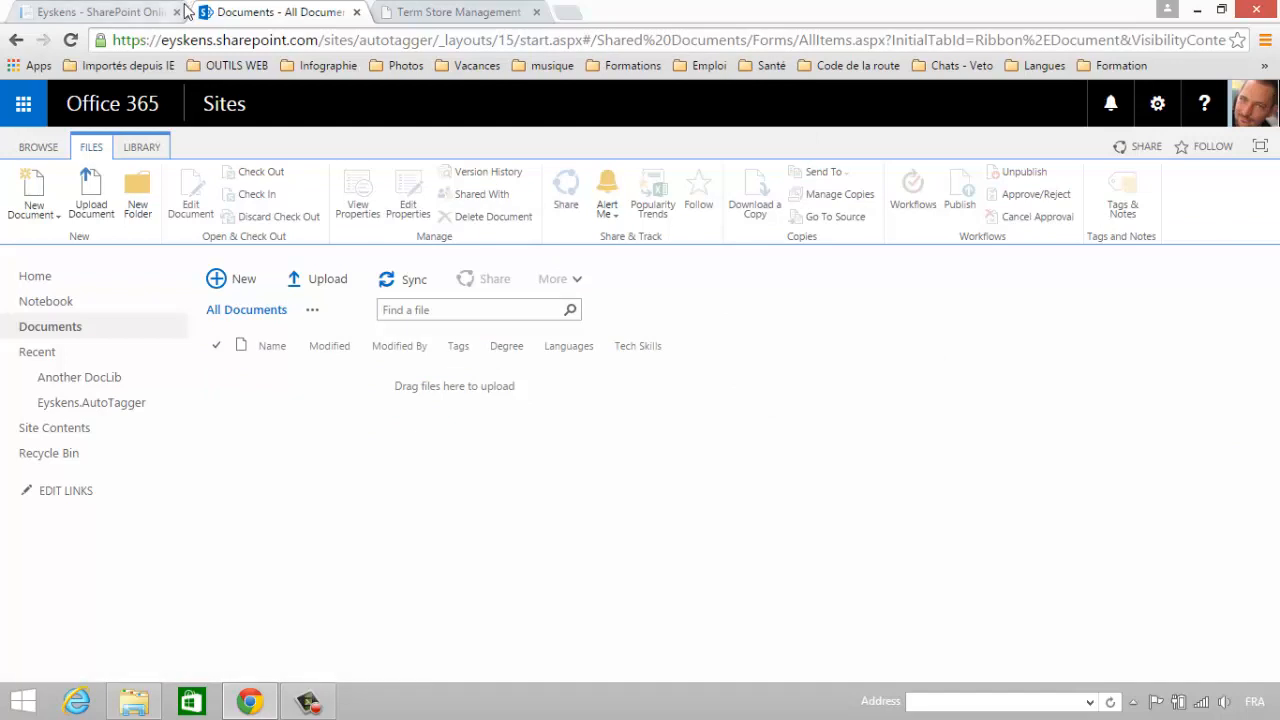
On the Auto-Tagging app page, disable auto-tagging for the Degree, Languages and Tech Skills fields of the Documents library
{"action": "left_click", "coordinate": [134, 12]}
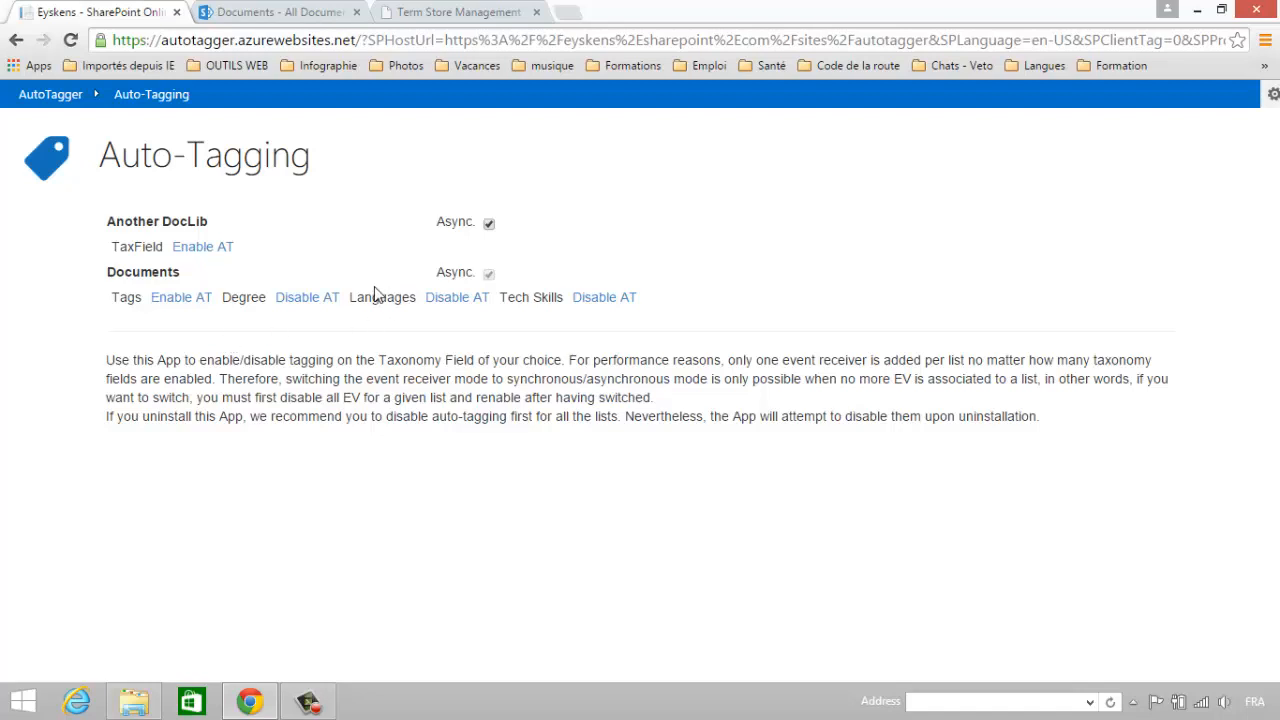
{"action": "left_click", "coordinate": [308, 298]}
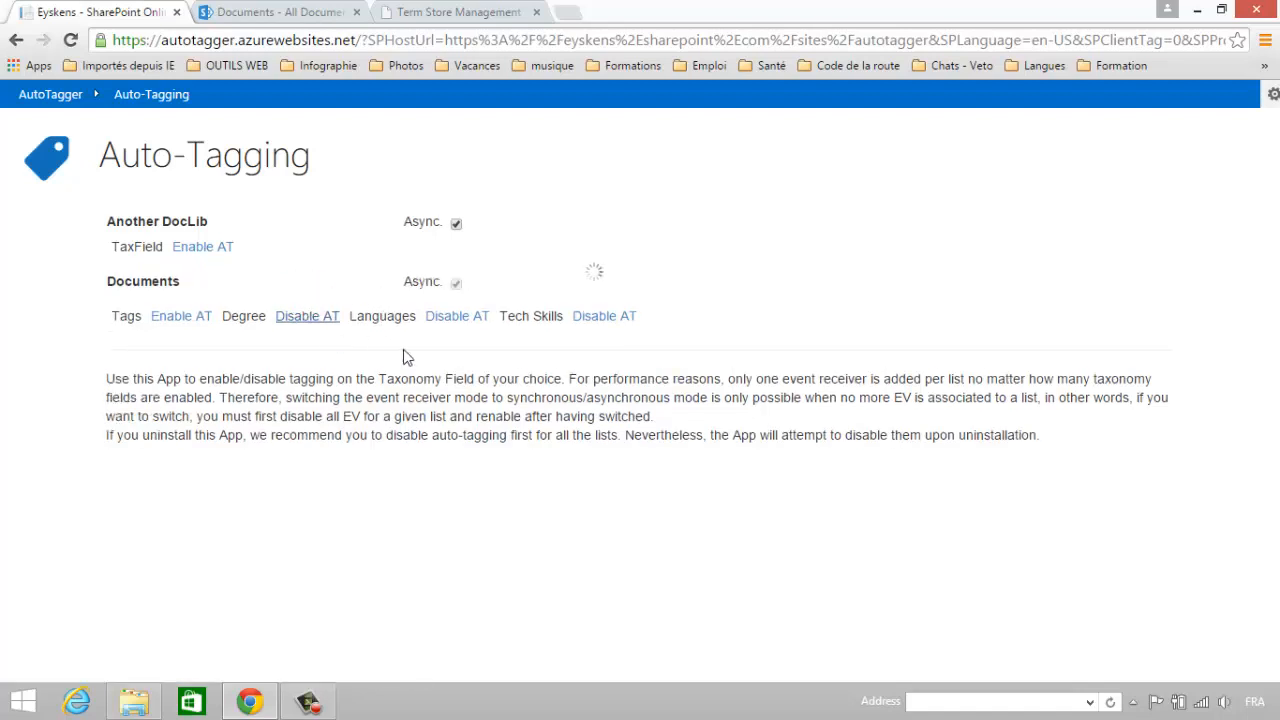
{"action": "left_click", "coordinate": [452, 297]}
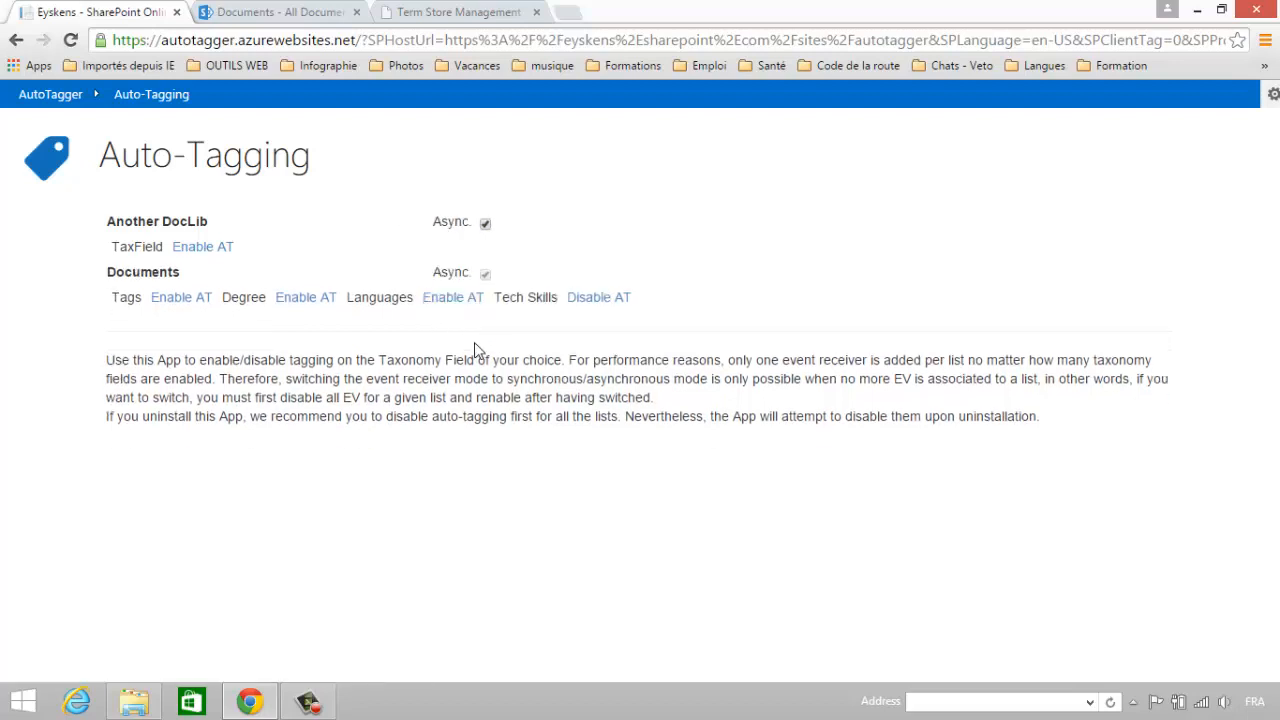
{"action": "left_click", "coordinate": [597, 299]}
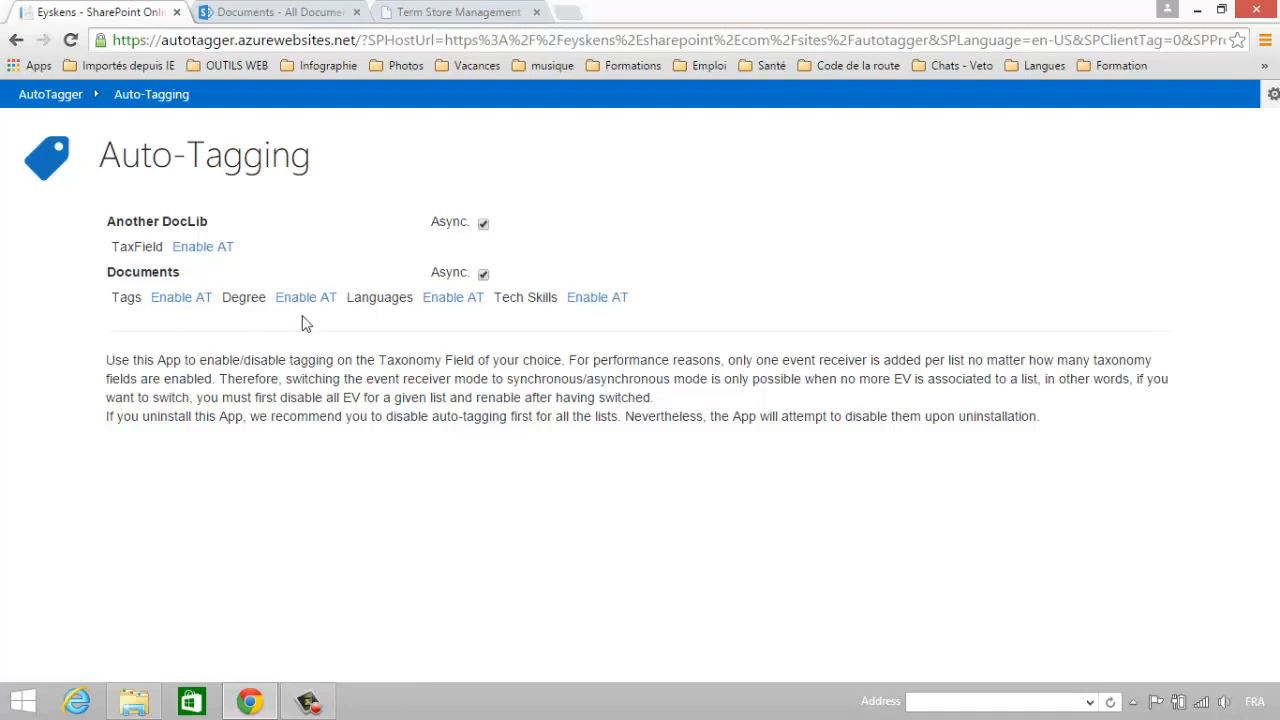
Turn off the Async option for the Documents library and enable auto-tagging for its Degree field
{"action": "left_click", "coordinate": [483, 274]}
{"action": "left_click", "coordinate": [307, 298]}
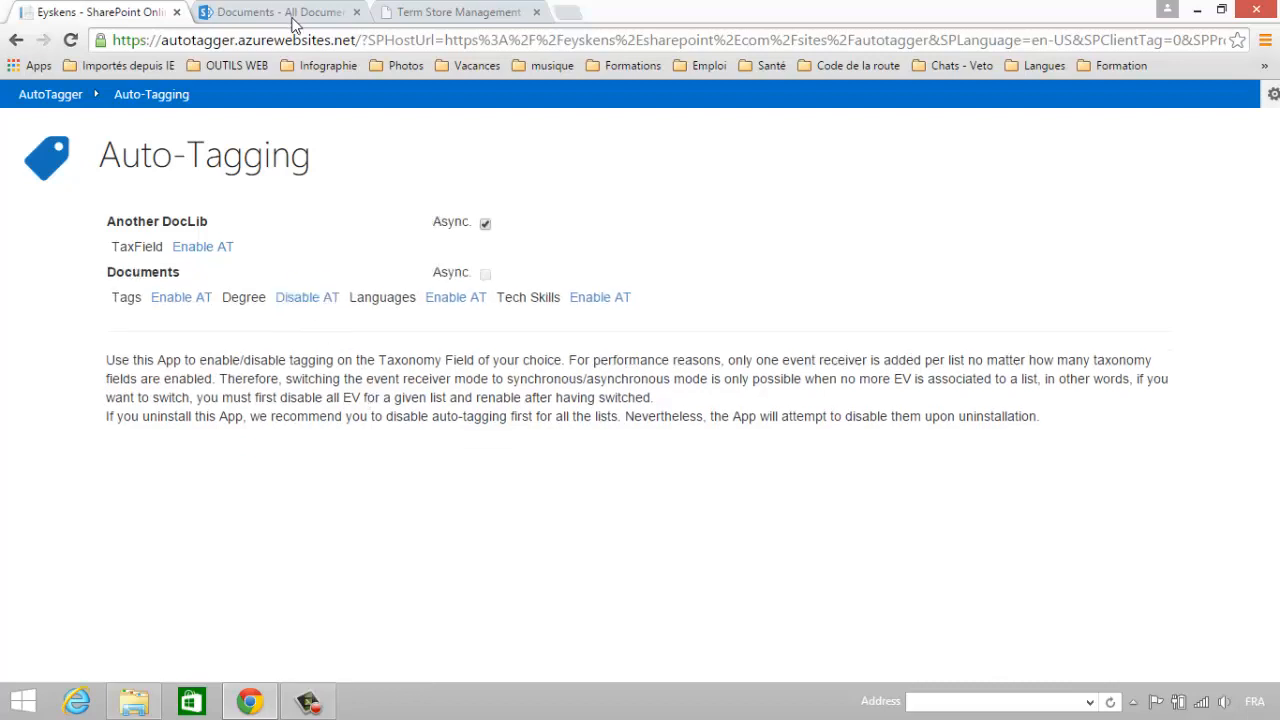
Upload sey-jan-2014.docx from the local AutoTagger folder straight into the Documents library list to check its synchronous Degree tag
{"action": "left_click", "coordinate": [287, 14]}
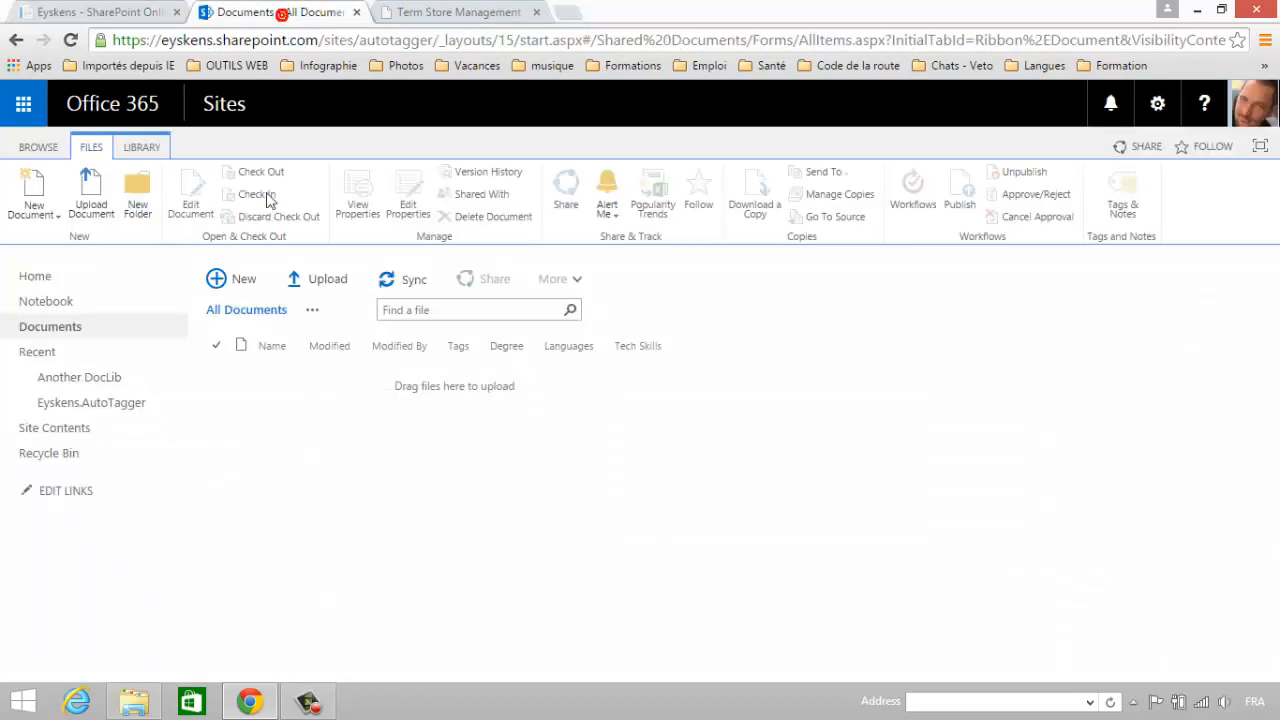
{"action": "left_click", "coordinate": [133, 701]}
{"action": "left_click_drag", "start_coordinate": [981, 312], "coordinate": [463, 388]}
{"action": "left_click", "coordinate": [1036, 444]}
{"action": "left_click_drag", "start_coordinate": [920, 313], "coordinate": [457, 463]}
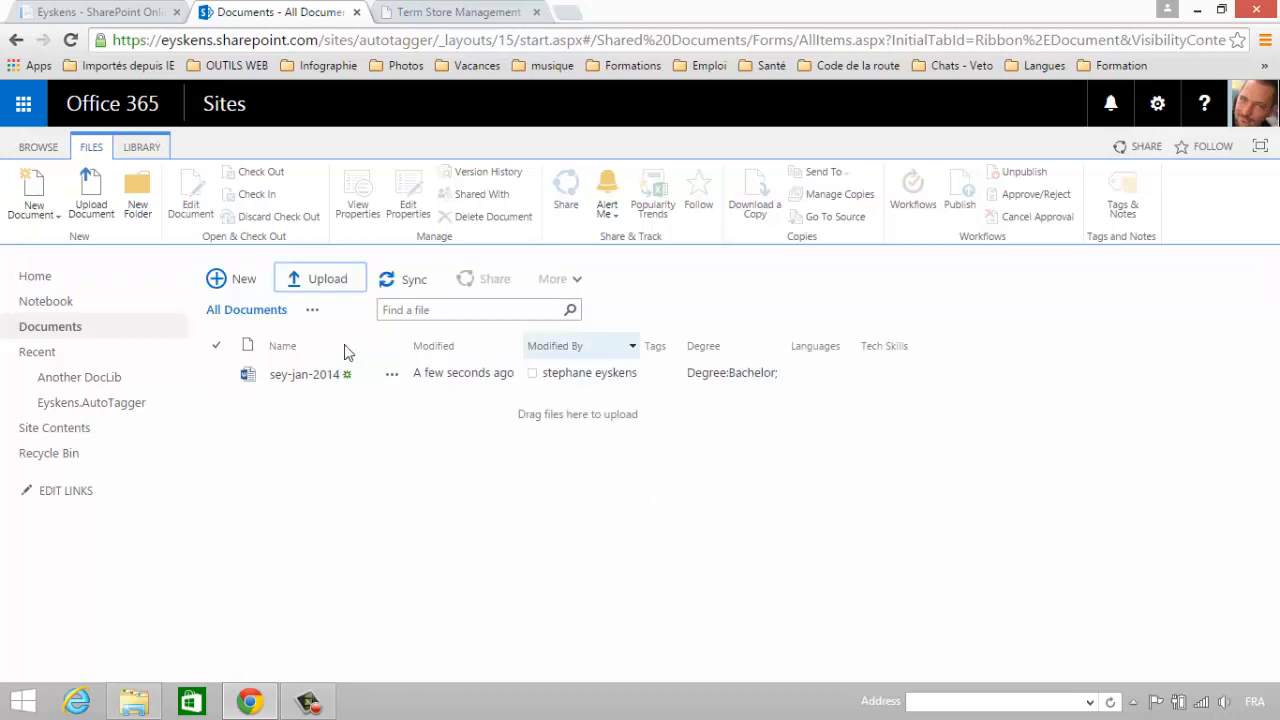
Delete the newly uploaded sey-jan-2014 Word document from the Documents library
{"action": "left_click", "coordinate": [216, 373]}
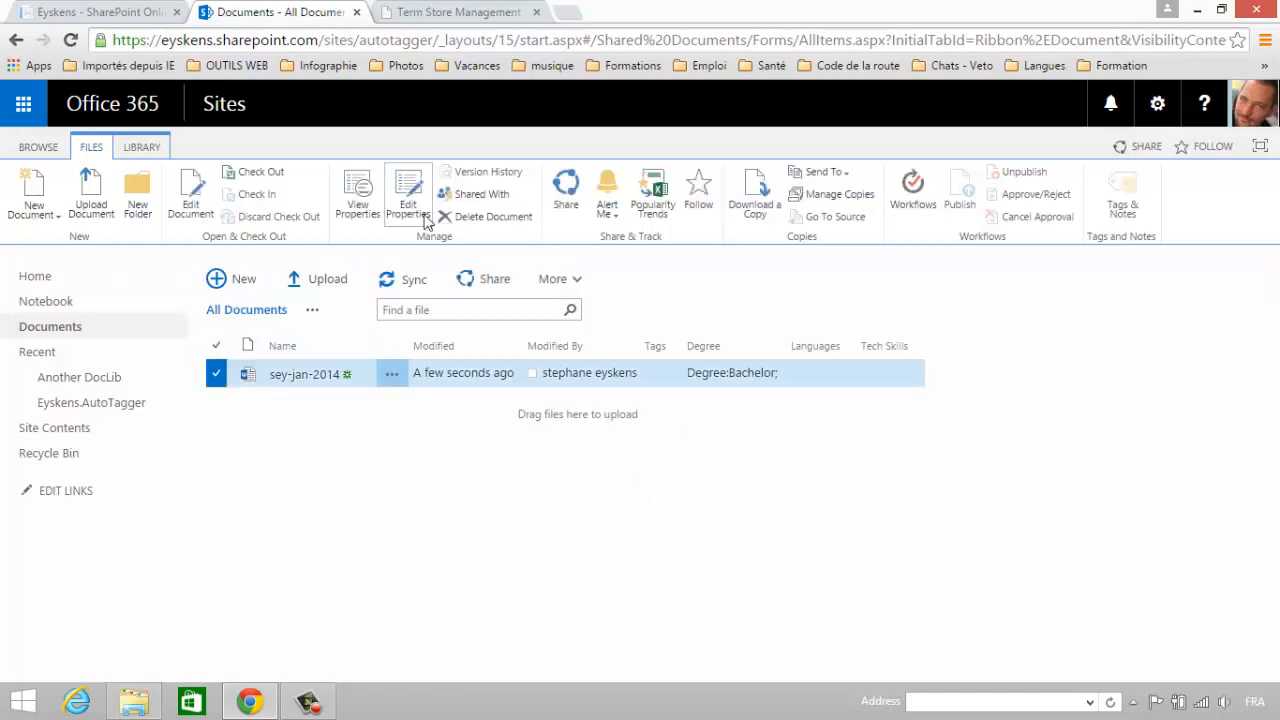
{"action": "left_click", "coordinate": [460, 216]}
{"action": "left_click", "coordinate": [681, 173]}
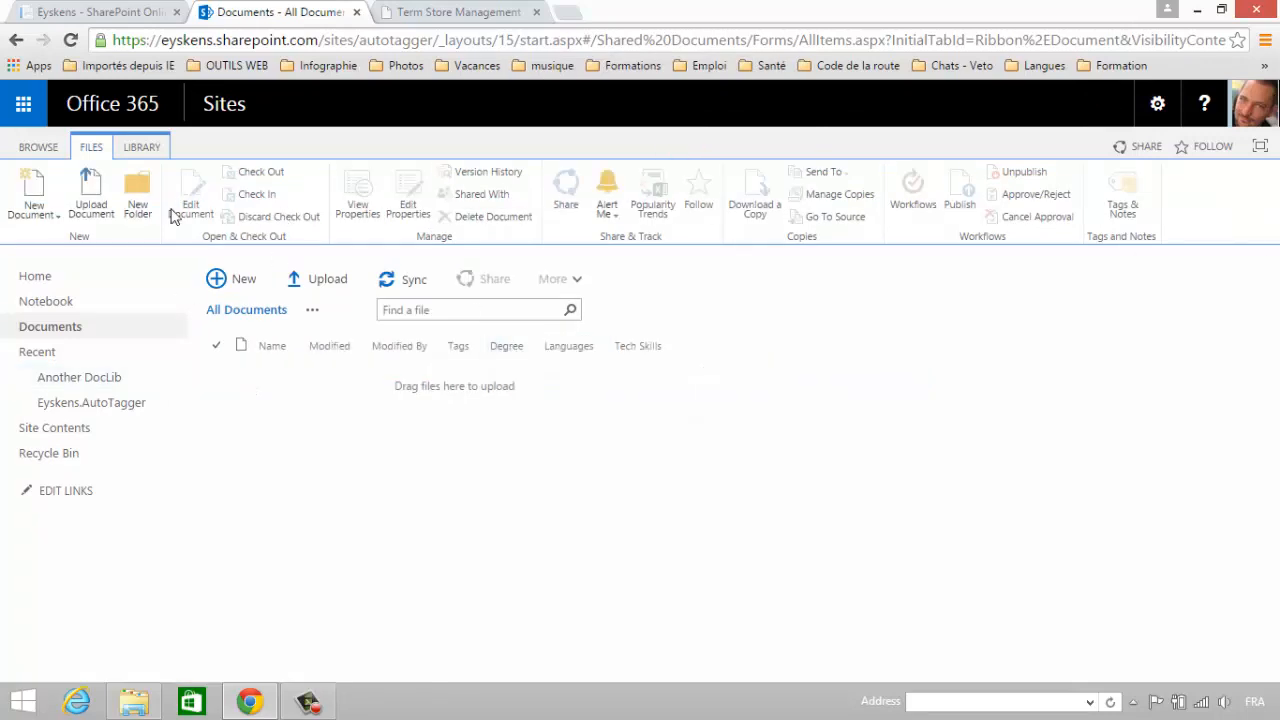
Upload sey-jan-2014.docx through the Add a document form, check the Degree field in its properties, and dismiss the form without saving
{"action": "left_click", "coordinate": [92, 198]}
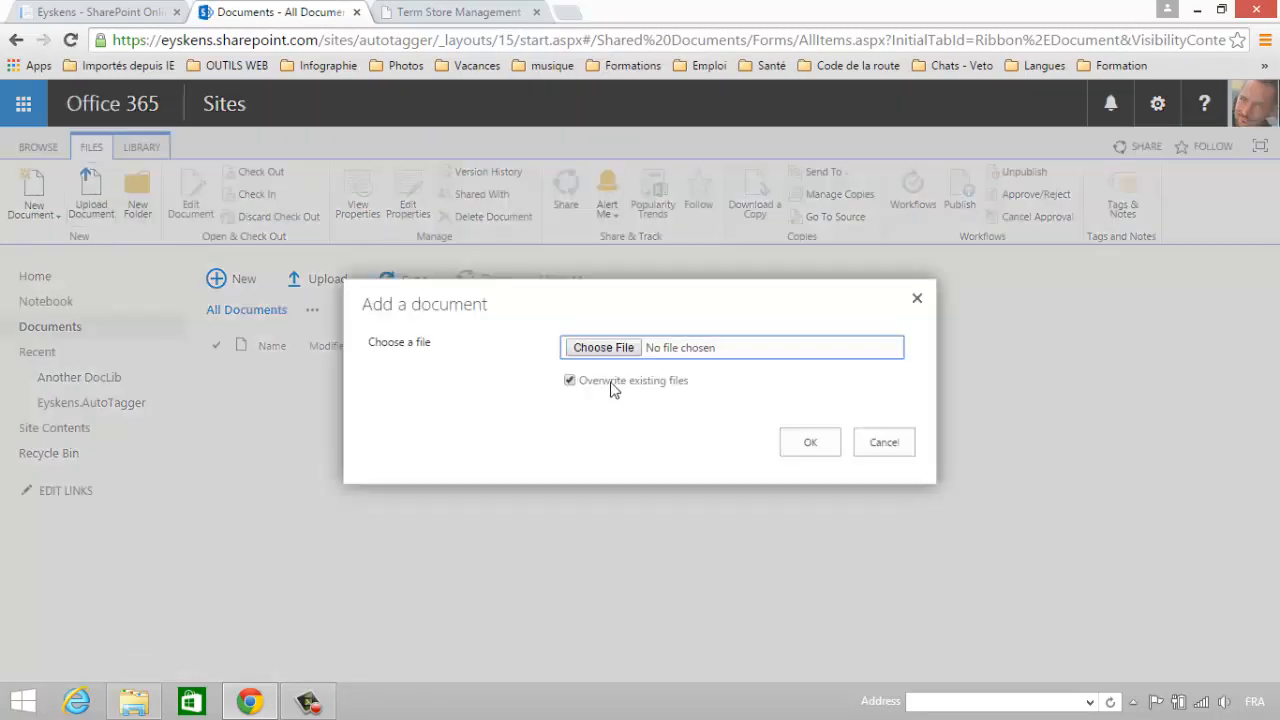
{"action": "key", "text": "alt+Tab"}
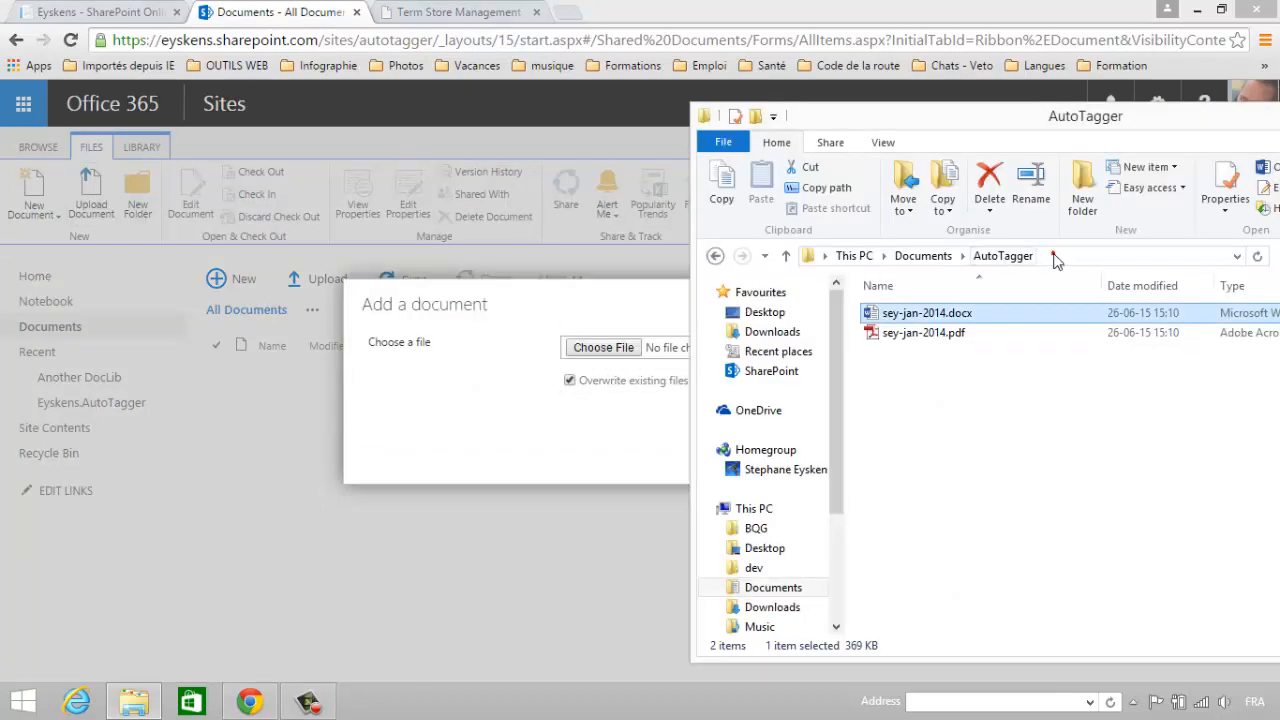
{"action": "left_click", "coordinate": [1051, 256]}
{"action": "key", "text": "ctrl+c"}
{"action": "left_click", "coordinate": [598, 348]}
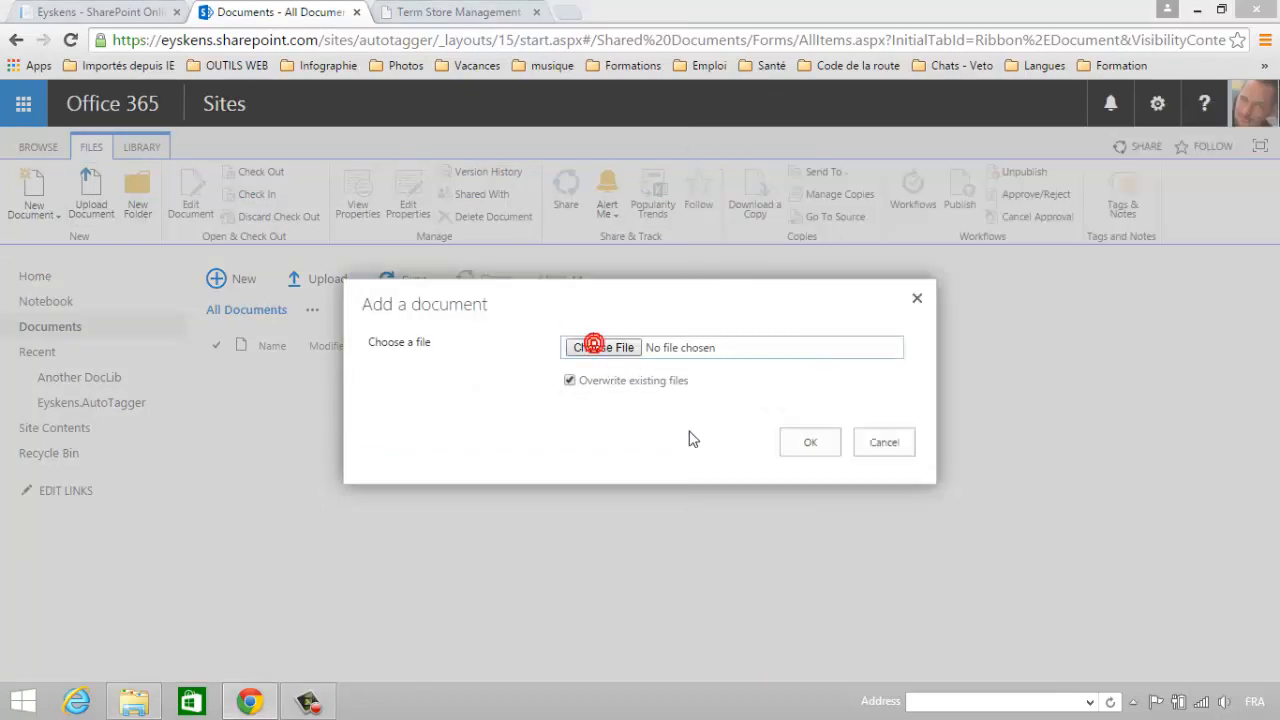
{"action": "key", "text": "ctrl+v"}
{"action": "key", "text": "Return"}
{"action": "double_click", "coordinate": [312, 140]}
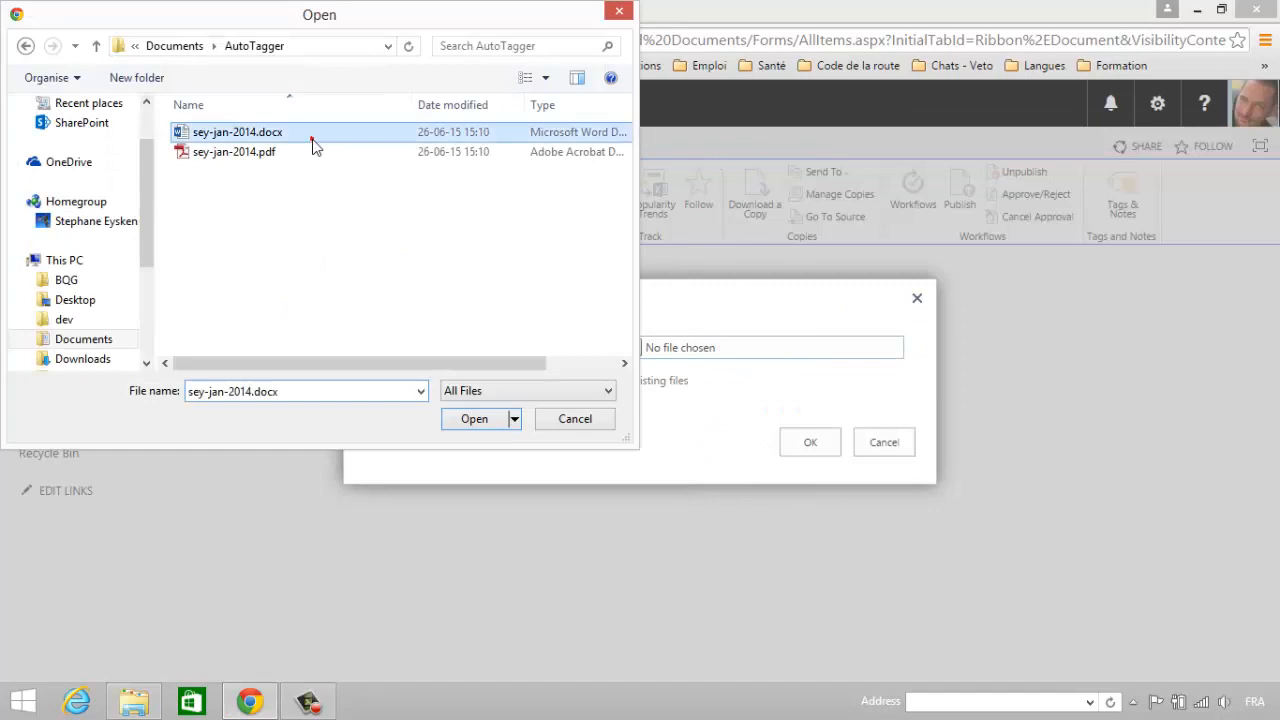
{"action": "left_click", "coordinate": [808, 442]}
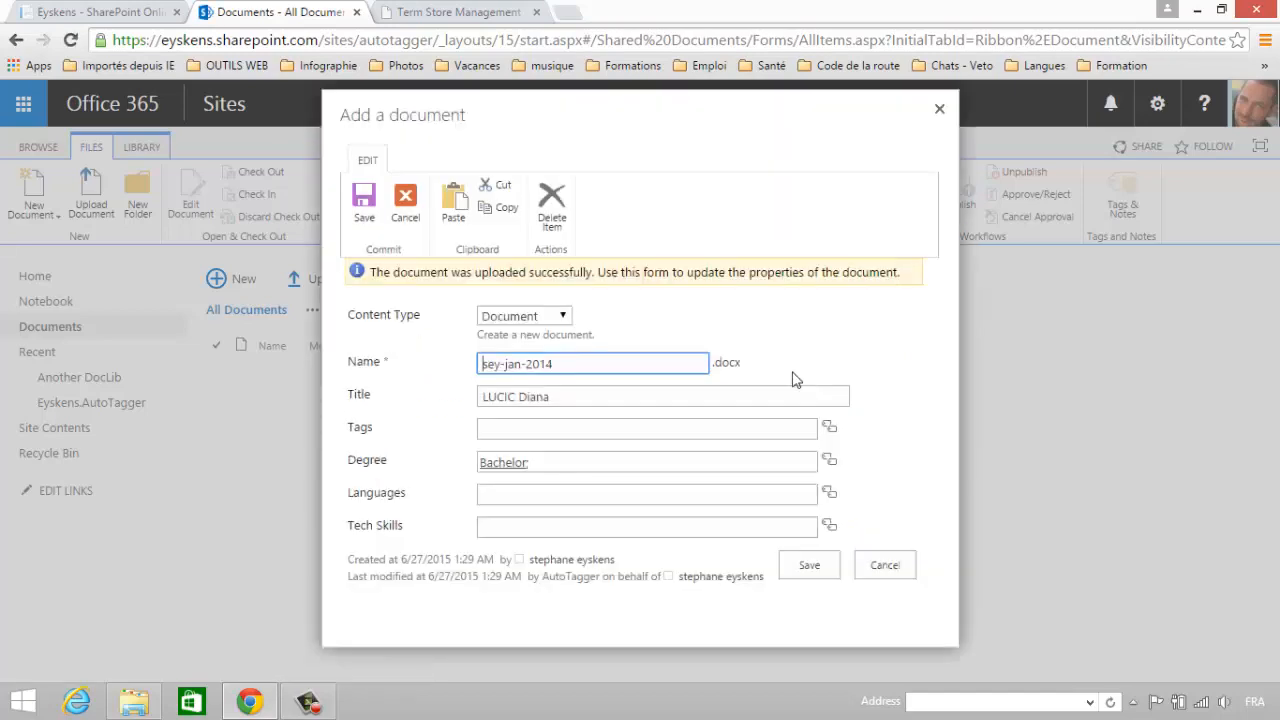
{"action": "left_click", "coordinate": [593, 461]}
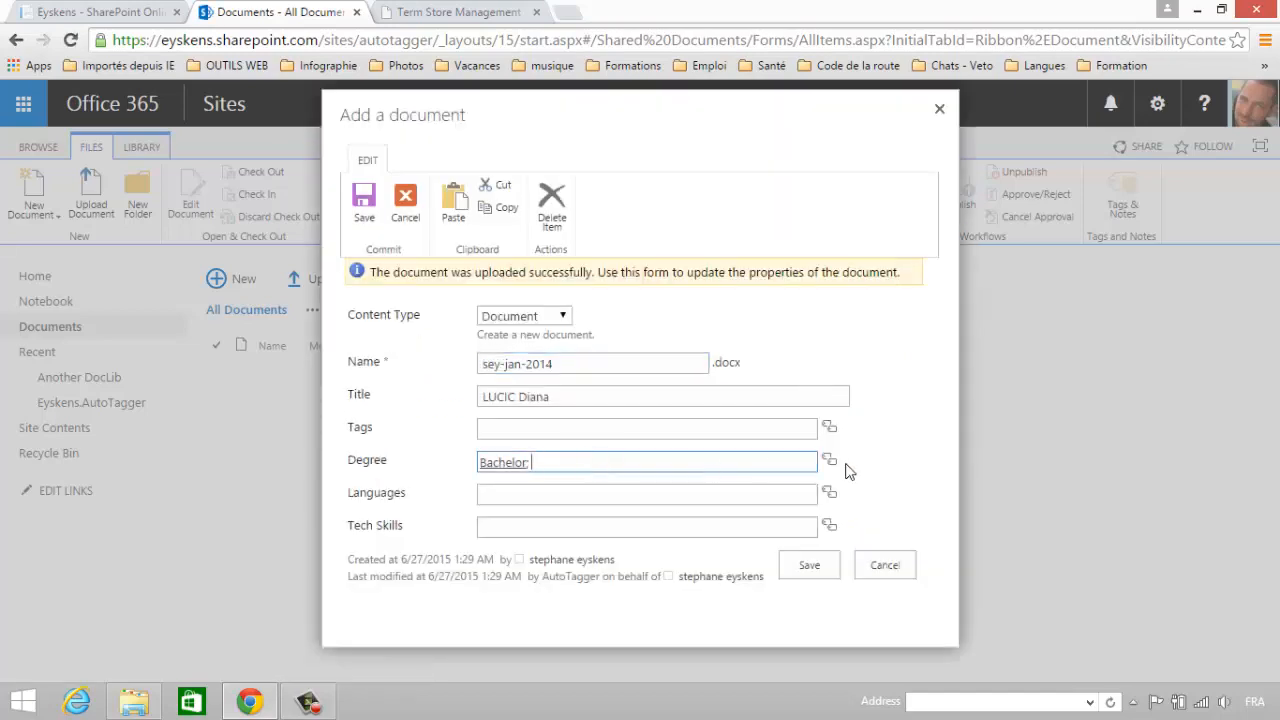
{"action": "left_click", "coordinate": [885, 565]}
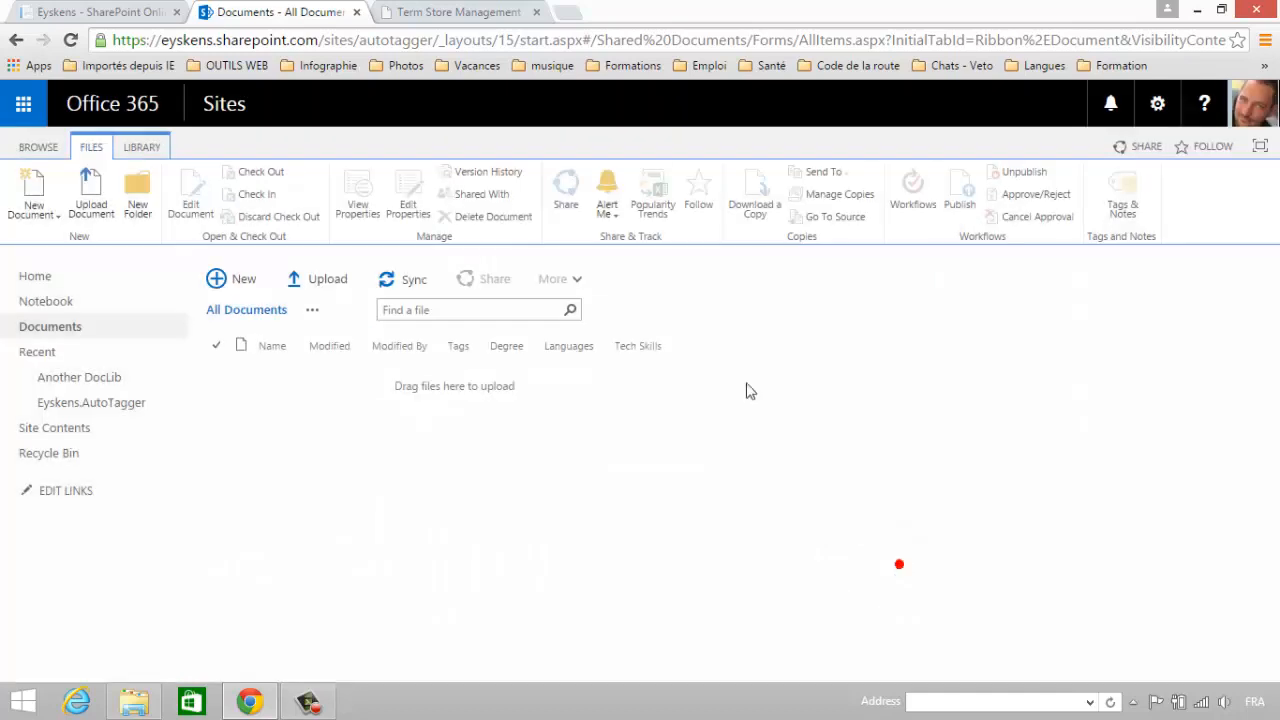
Remove sey-jan-2014 from the Documents library again, sending it to the site Recycle Bin
{"action": "left_click", "coordinate": [211, 348]}
{"action": "left_click", "coordinate": [487, 216]}
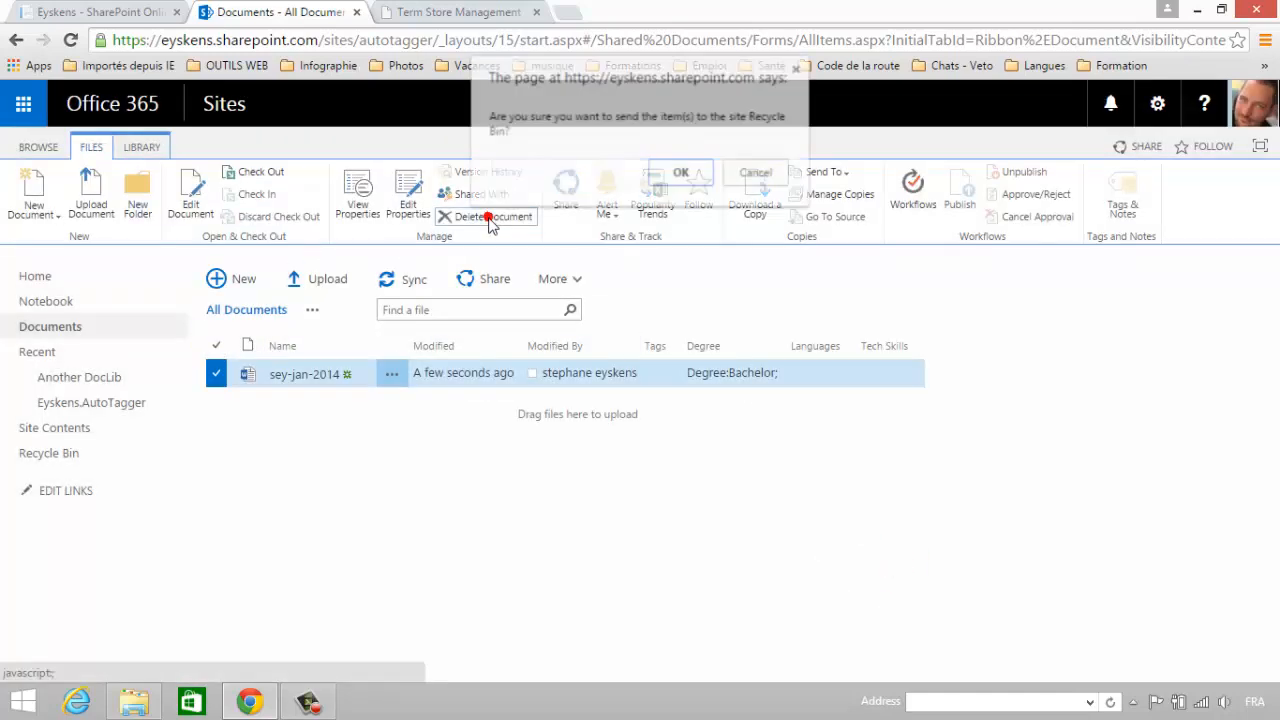
{"action": "left_click", "coordinate": [675, 177]}
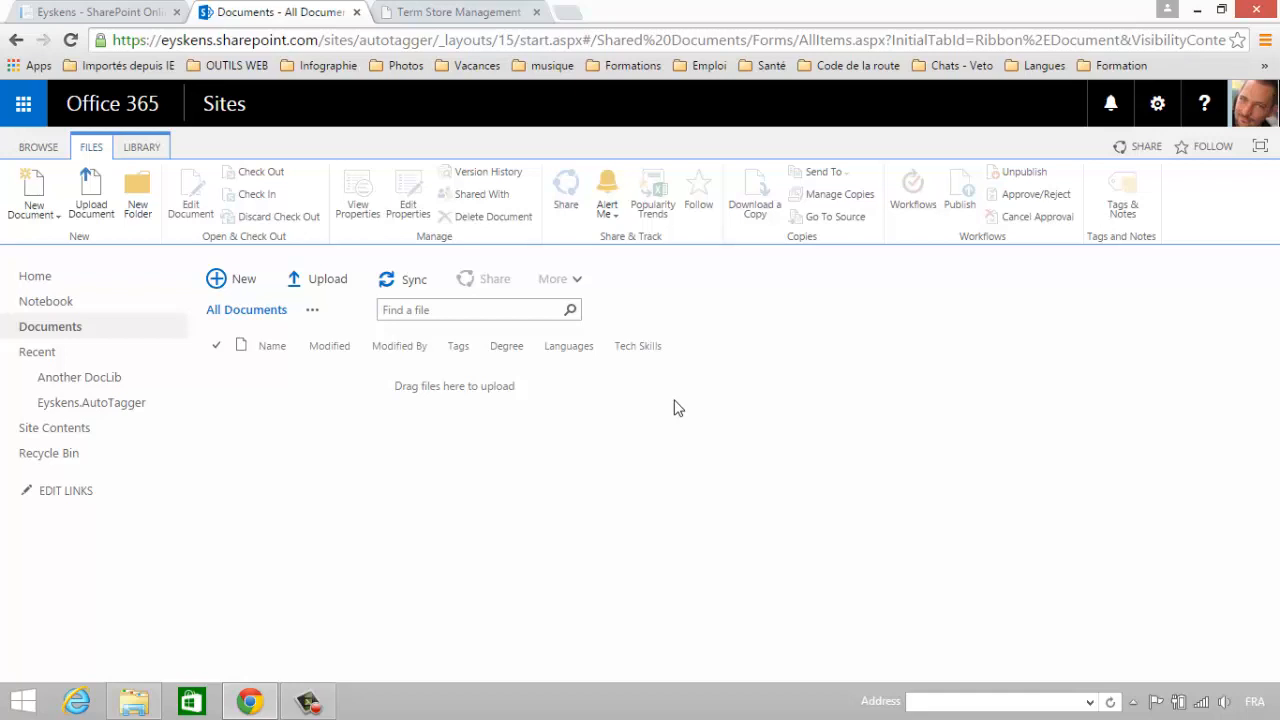
In Term Store Management, examine the Tags term set and its Degree term, expanding Degree and Bachelor to view their child terms
{"action": "key", "text": "ctrl+Tab"}
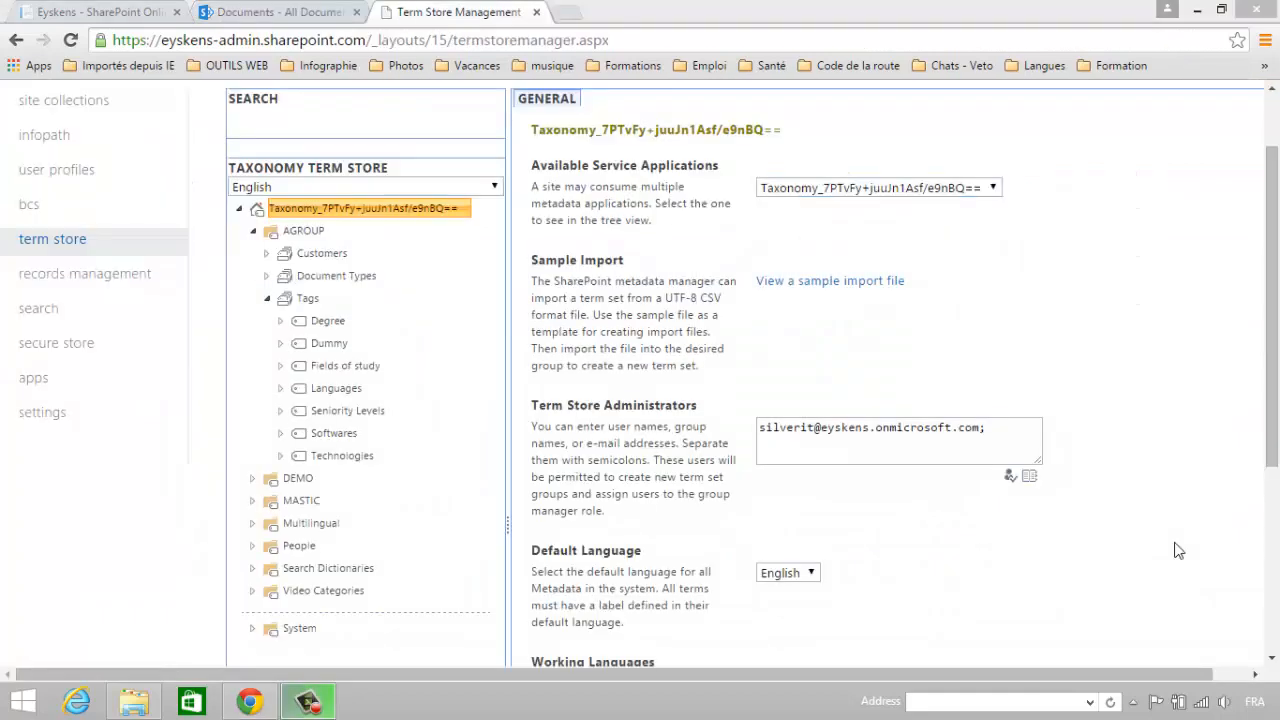
{"action": "left_click", "coordinate": [310, 299]}
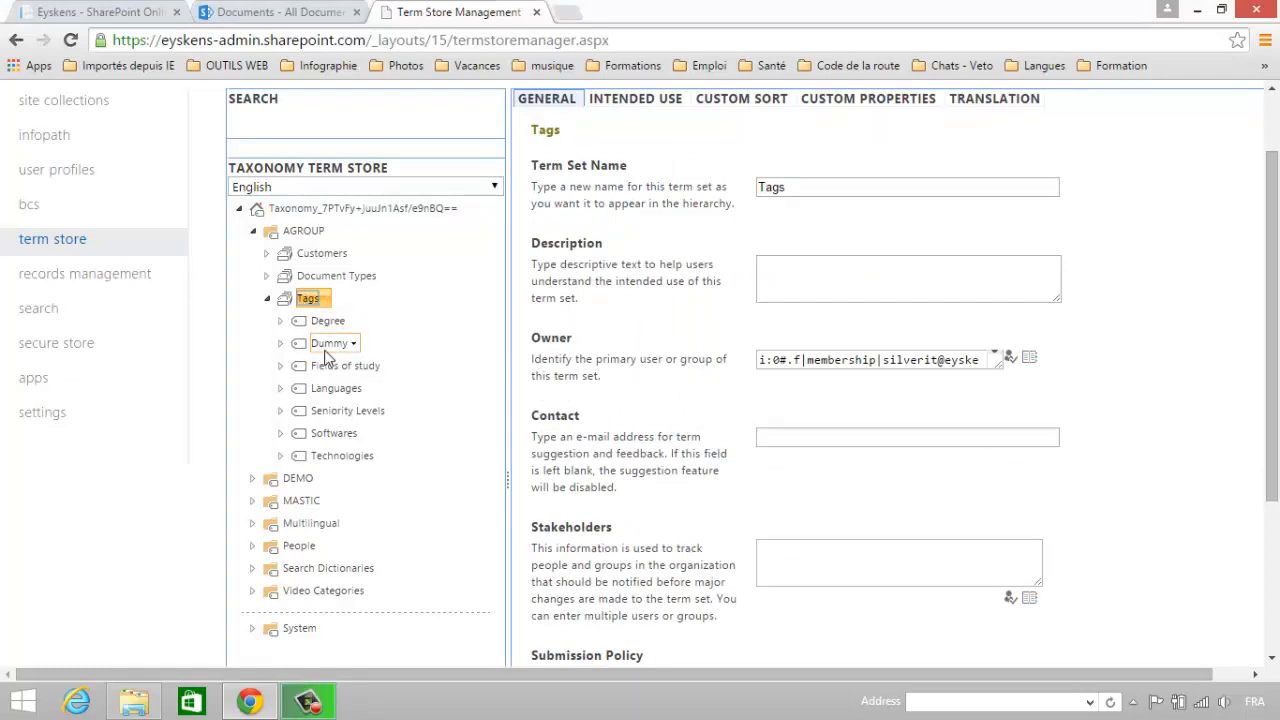
{"action": "left_click", "coordinate": [328, 321]}
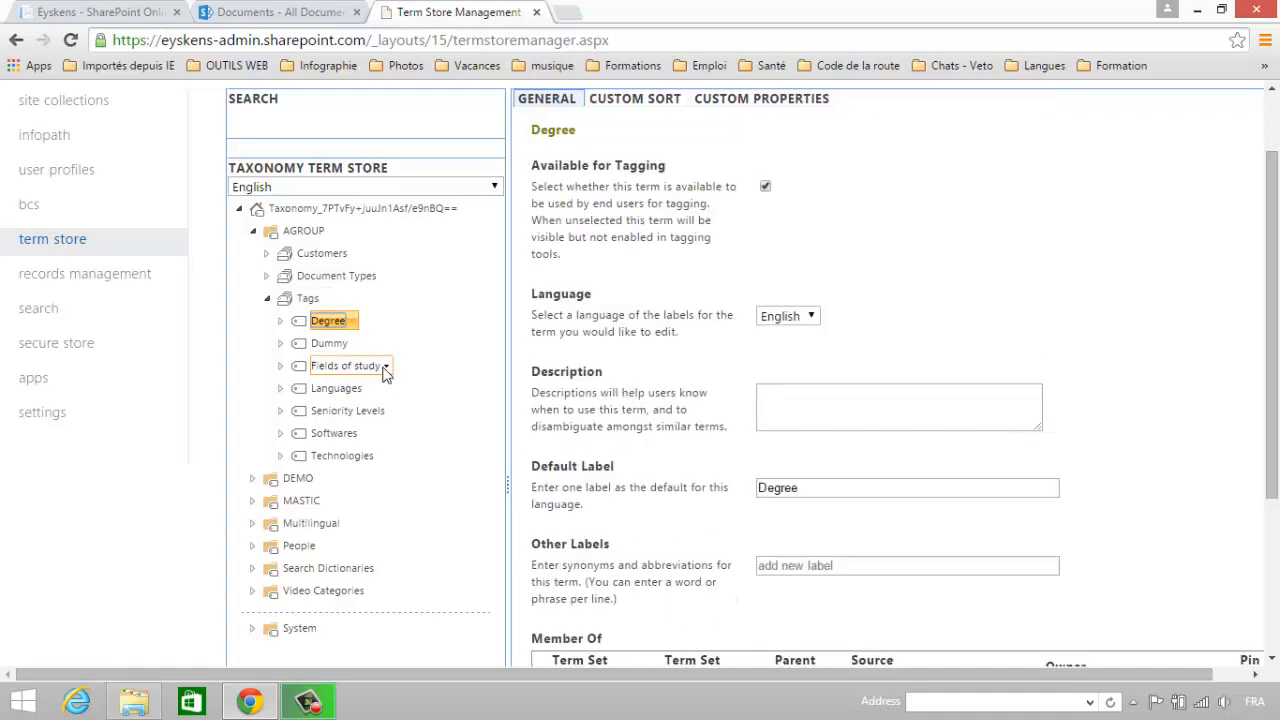
{"action": "left_click", "coordinate": [307, 299]}
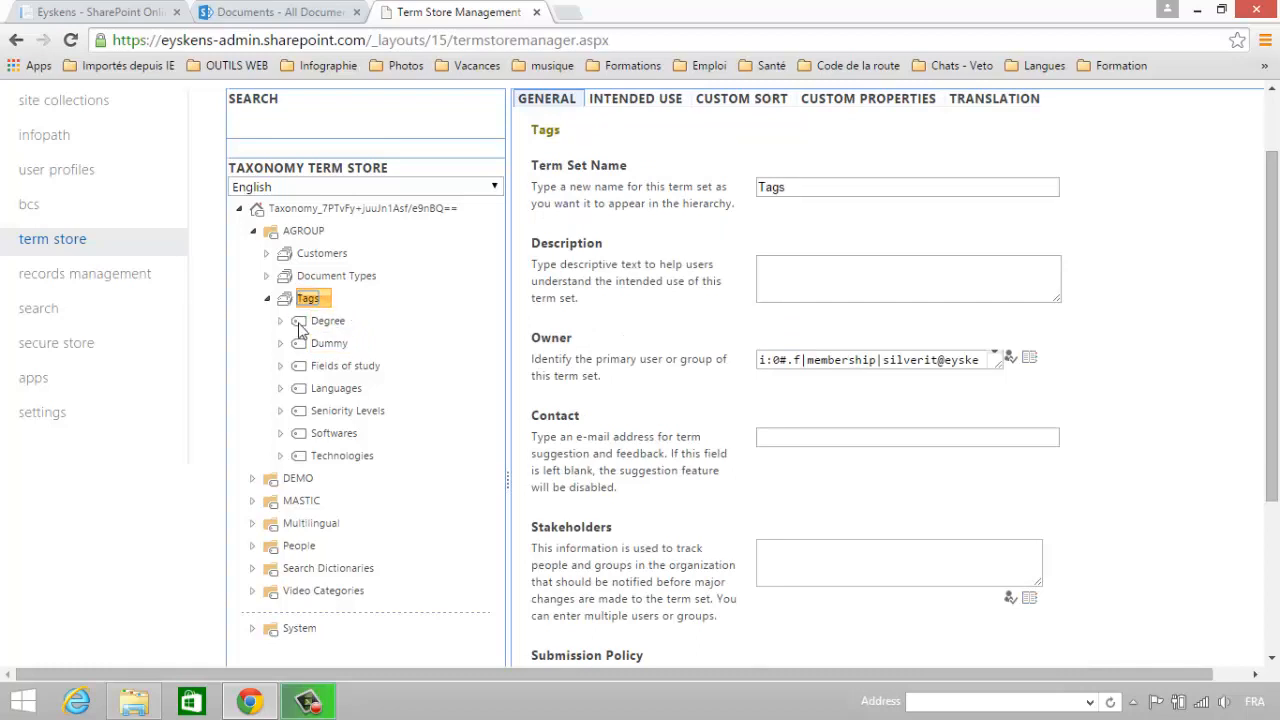
{"action": "left_click", "coordinate": [324, 321]}
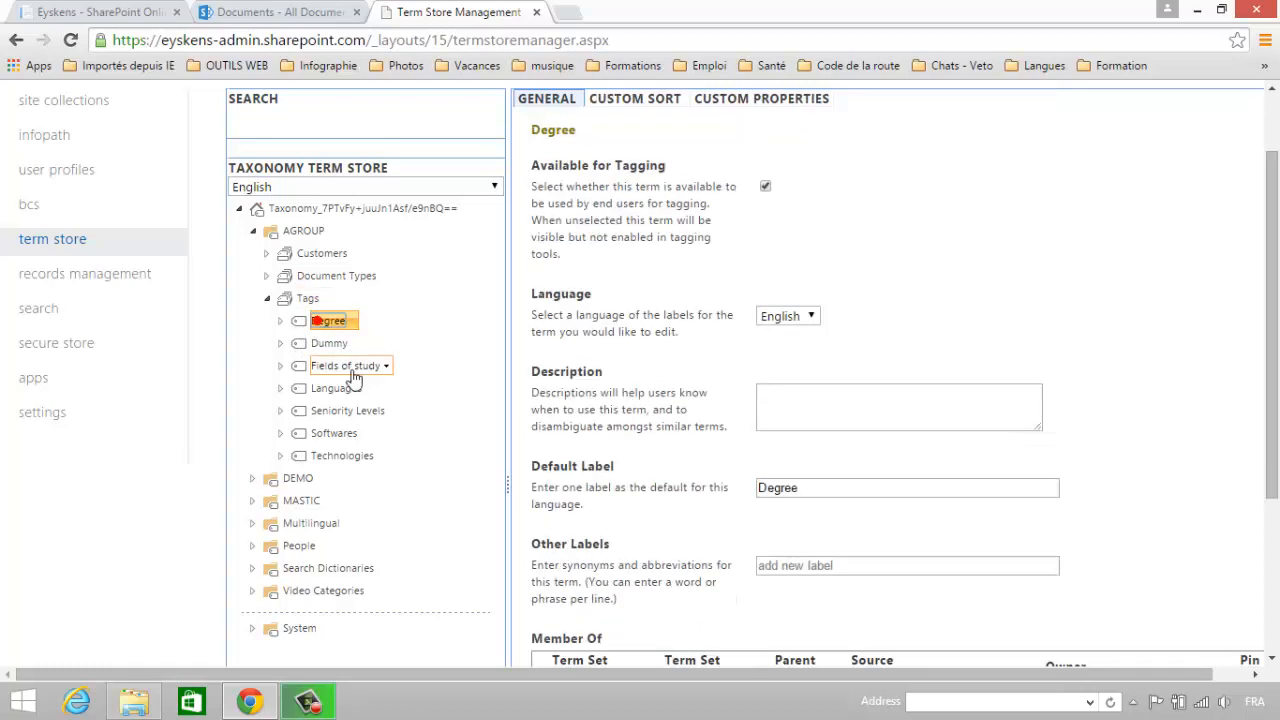
{"action": "left_click", "coordinate": [280, 321]}
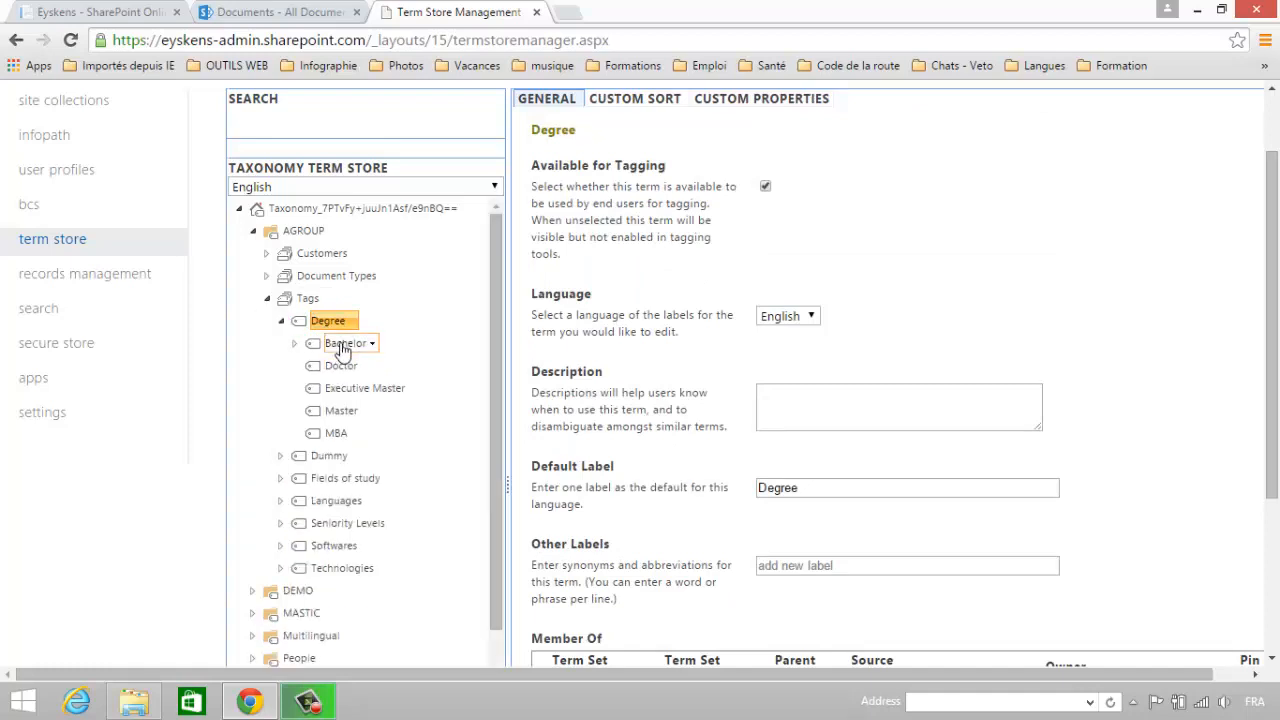
{"action": "left_click", "coordinate": [293, 343]}
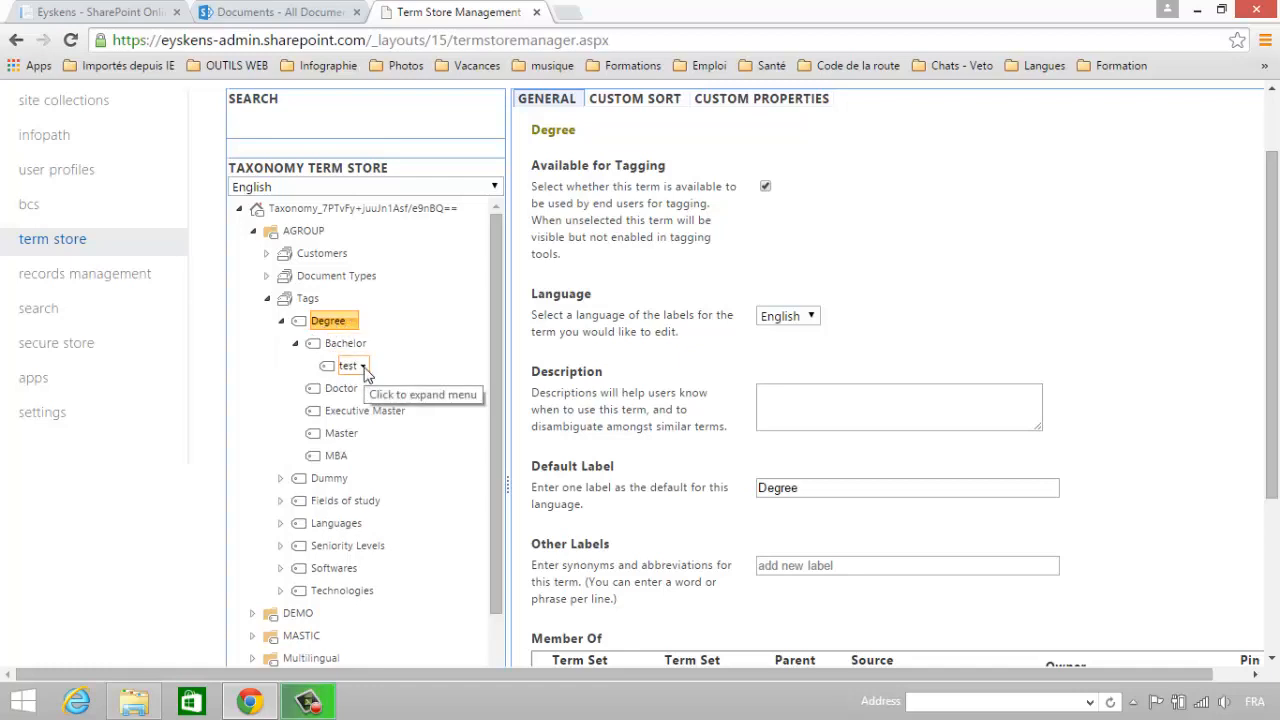
Review the general settings of the Tags term set and the Degree term again, collapsing the Degree branch
{"action": "left_click", "coordinate": [306, 300]}
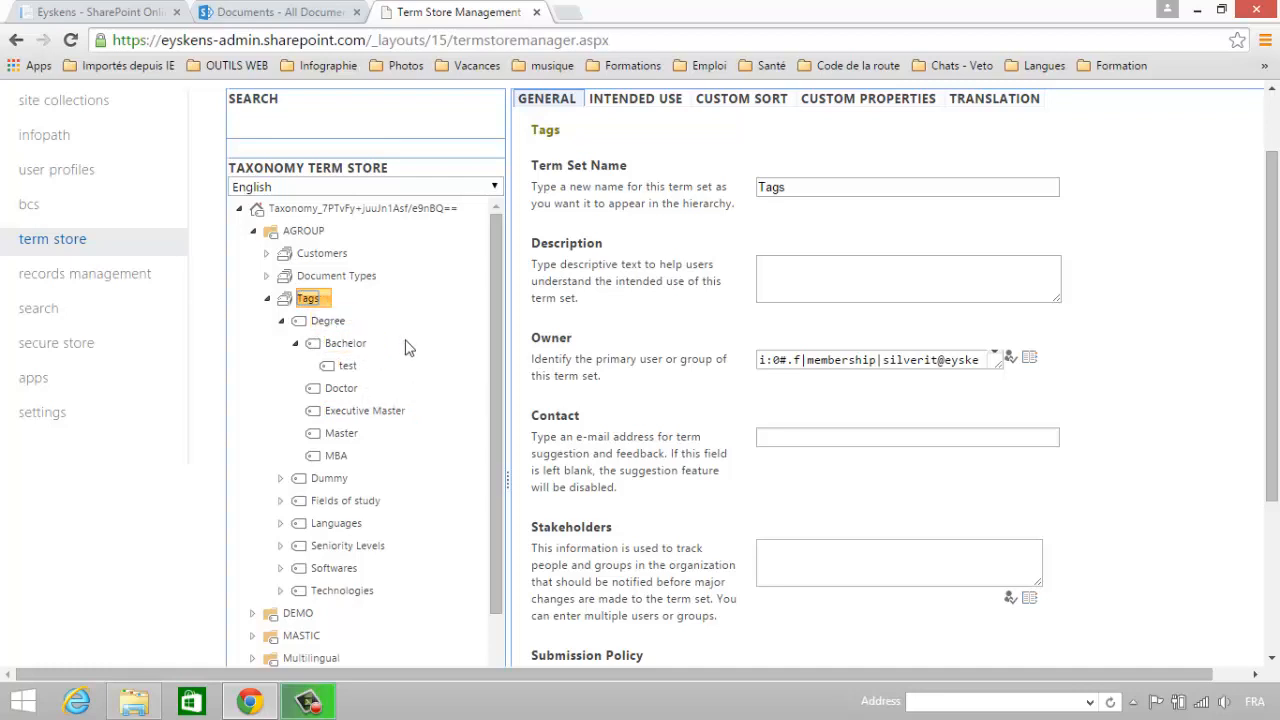
{"action": "left_click", "coordinate": [330, 322]}
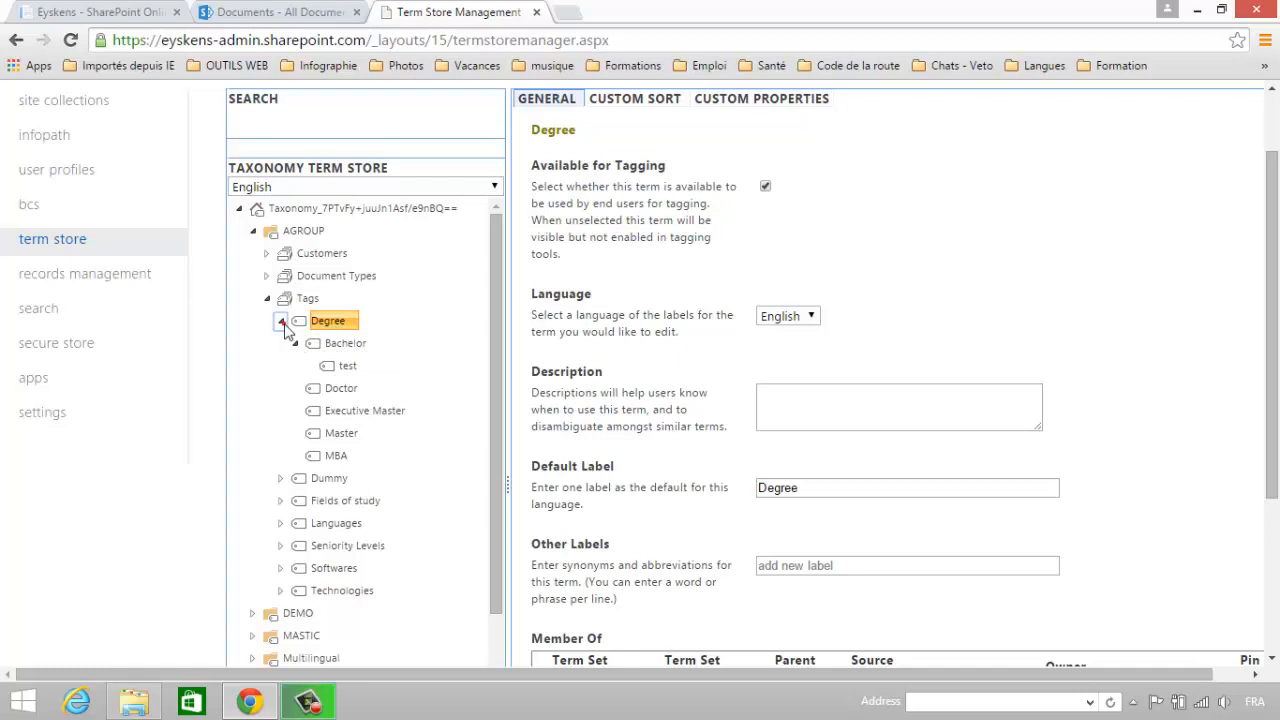
{"action": "left_click", "coordinate": [281, 321]}
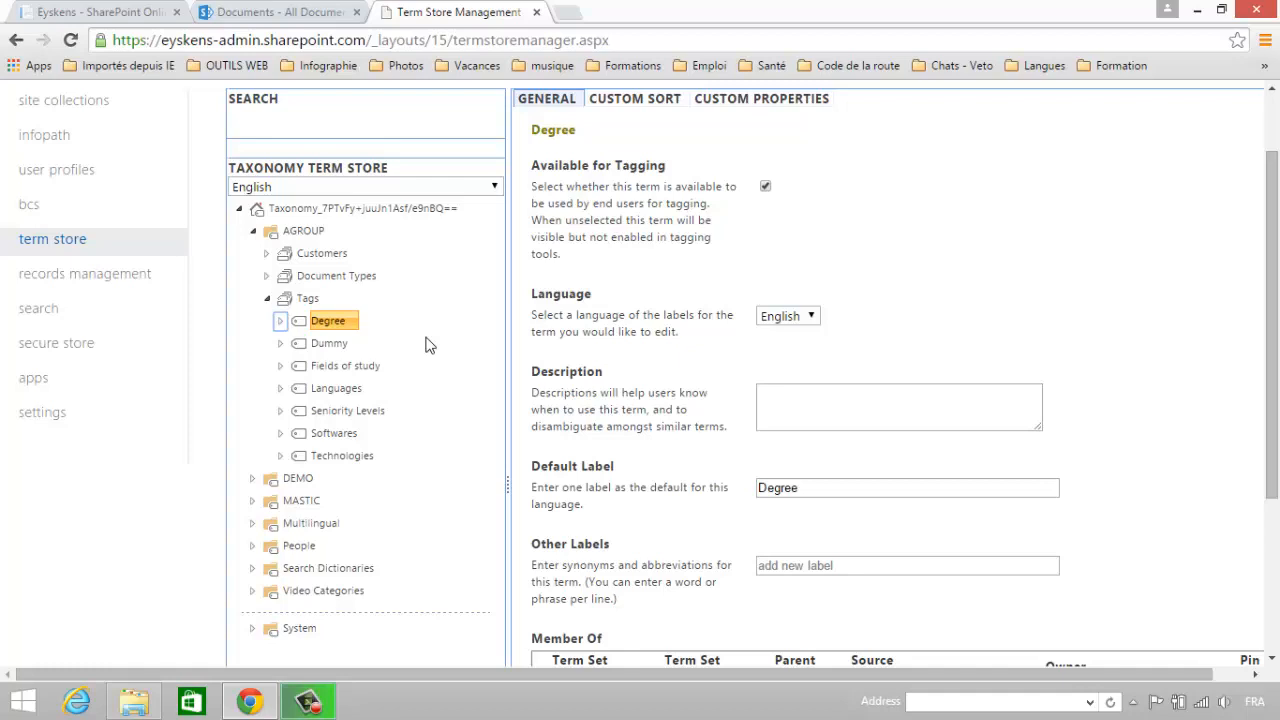
{"action": "left_click", "coordinate": [305, 299]}
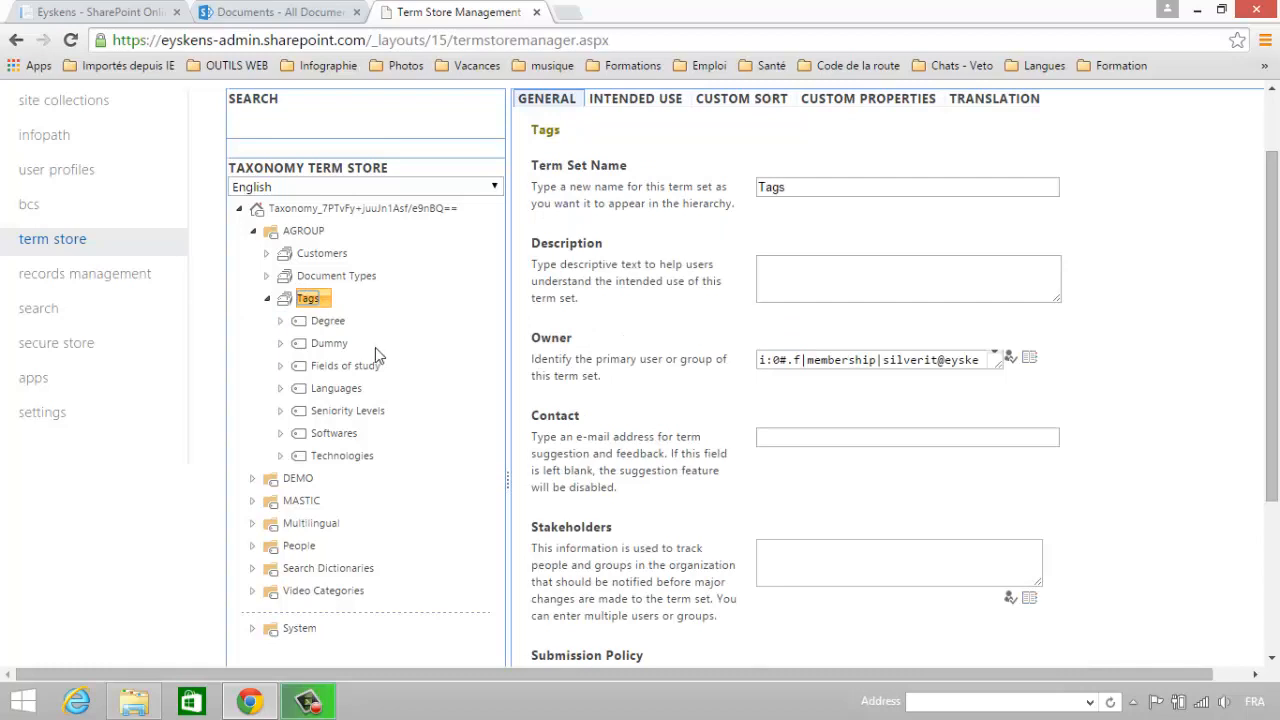
{"action": "left_click", "coordinate": [328, 322]}
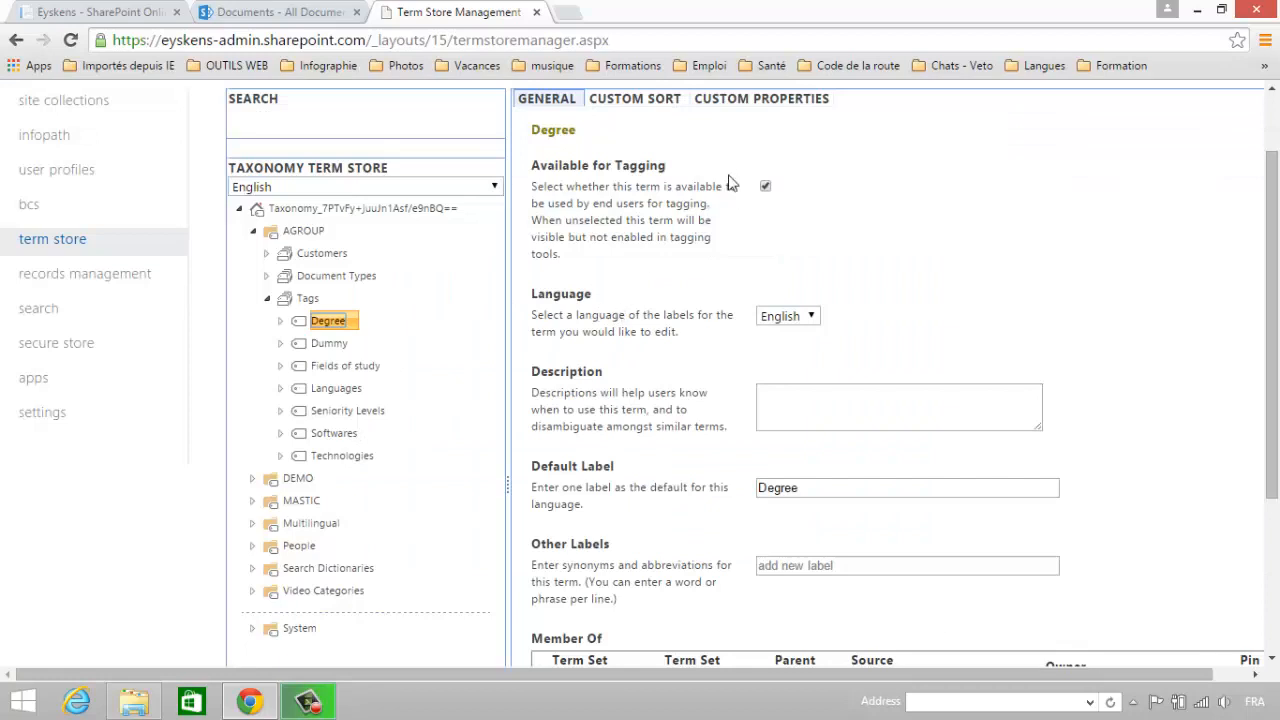
Examine the custom properties of the Degree term and its child term Bachelor, highlighting Bachelor's AutoTaggable shared property
{"action": "left_click", "coordinate": [749, 98]}
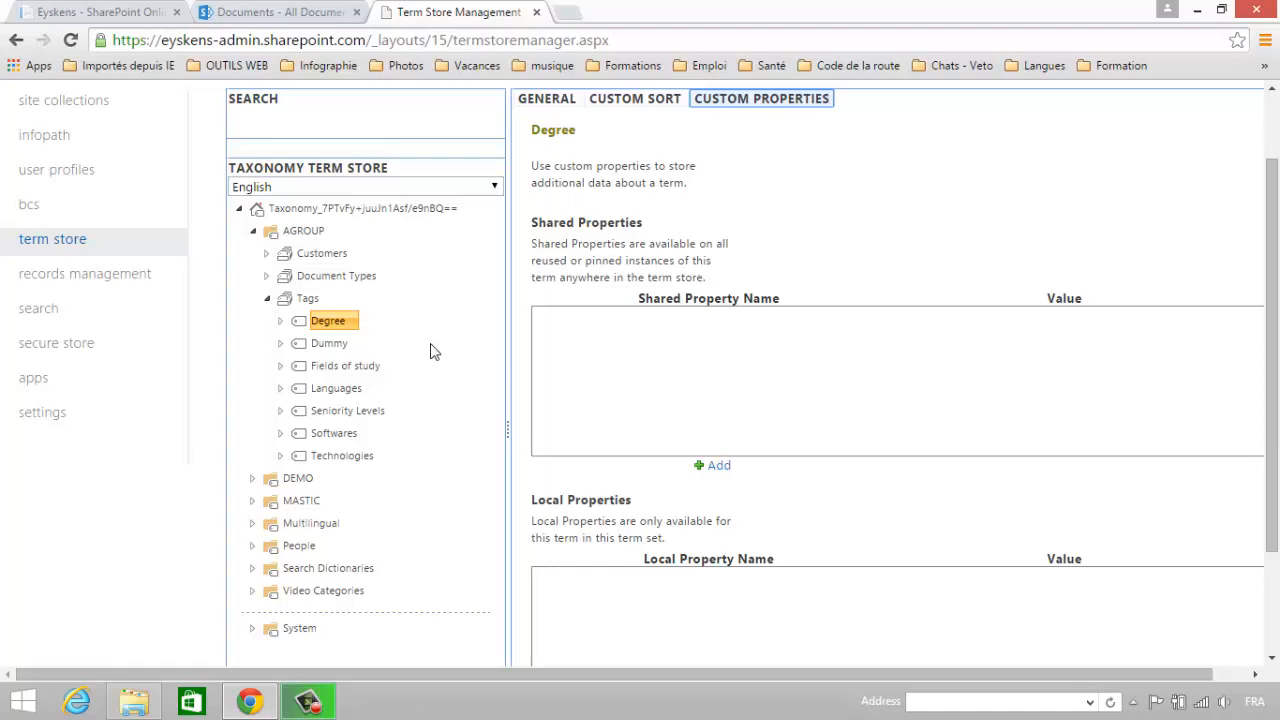
{"action": "left_click", "coordinate": [281, 322]}
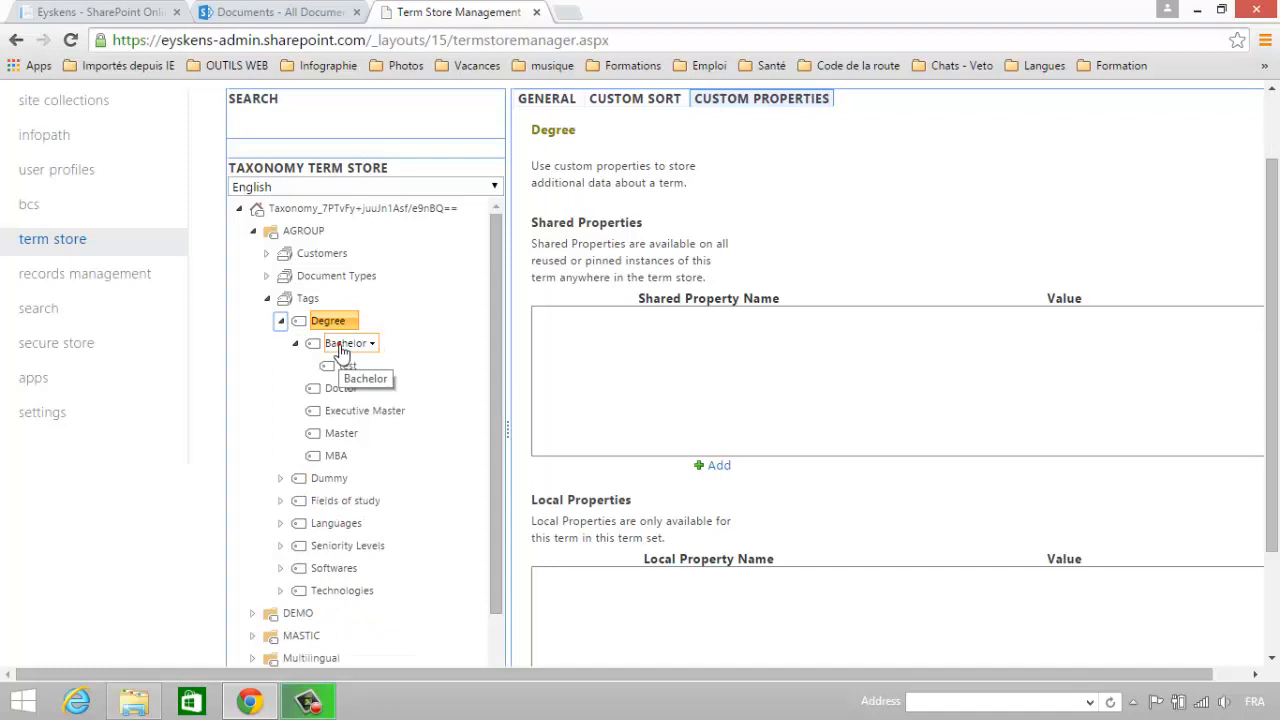
{"action": "left_click", "coordinate": [341, 345]}
{"action": "left_click", "coordinate": [634, 318]}
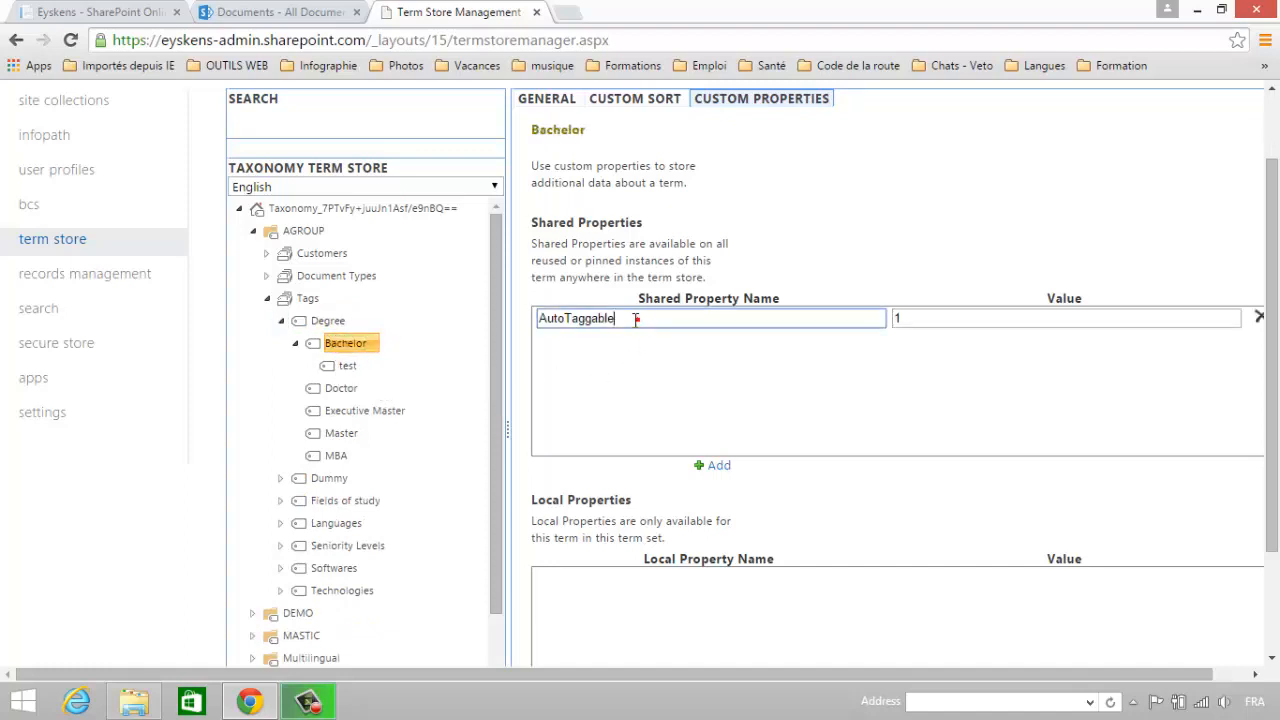
{"action": "double_click", "coordinate": [634, 318]}
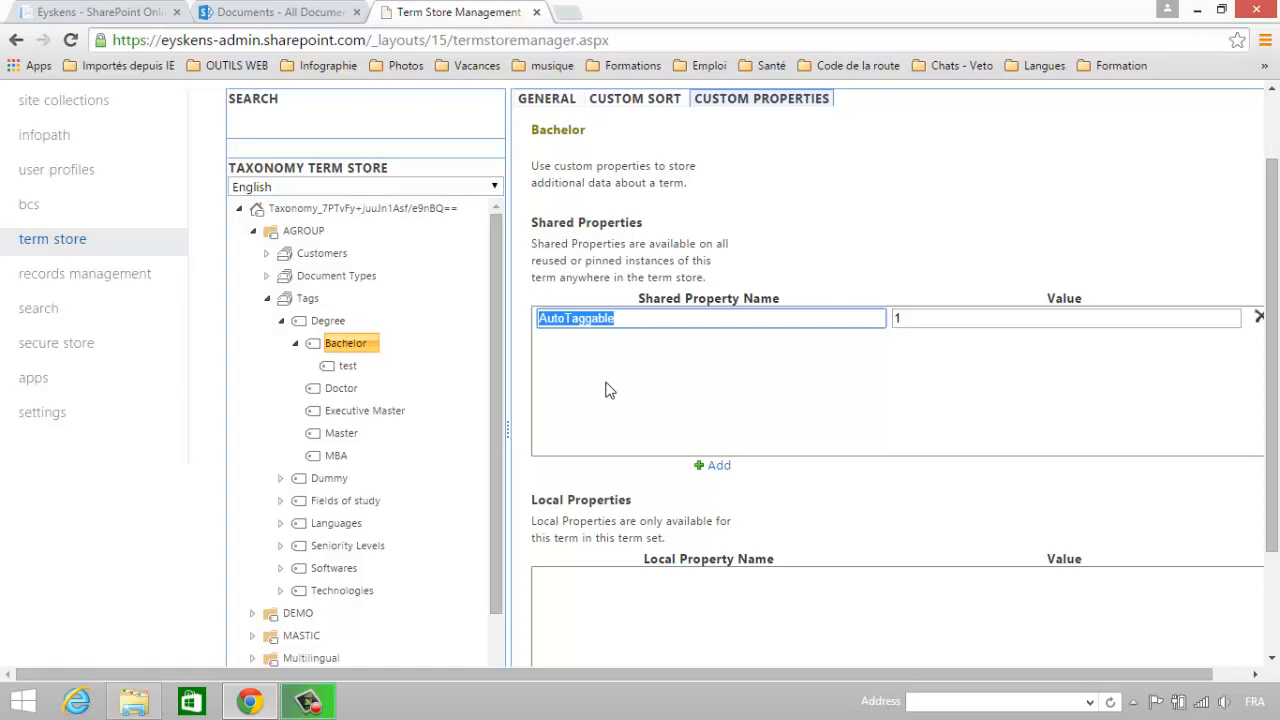
{"action": "mouse_move", "coordinate": [340, 353]}
Collapse Bachelor, expand Languages and Dutch, and view the custom properties of Languages, Dutch and Dutch's child term Basic
{"action": "left_click", "coordinate": [296, 345]}
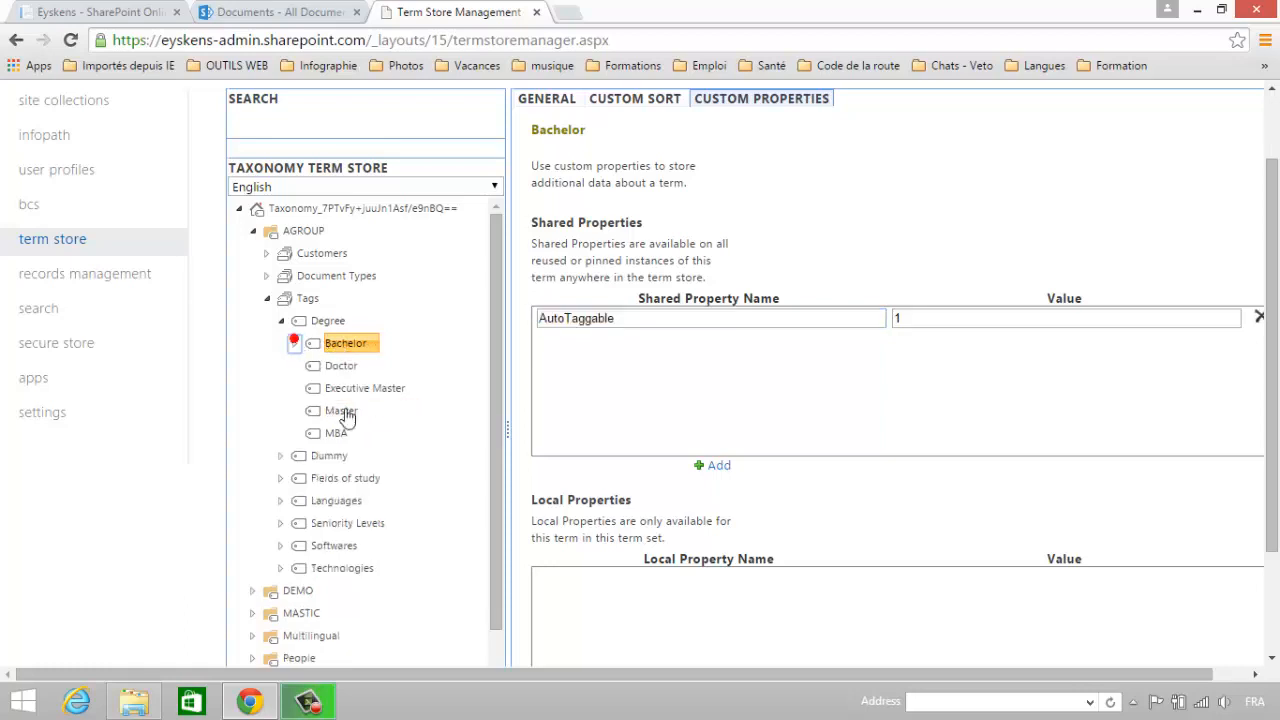
{"action": "scroll", "coordinate": [400, 432], "scroll_direction": "down", "scroll_amount": 1}
{"action": "left_click", "coordinate": [281, 442]}
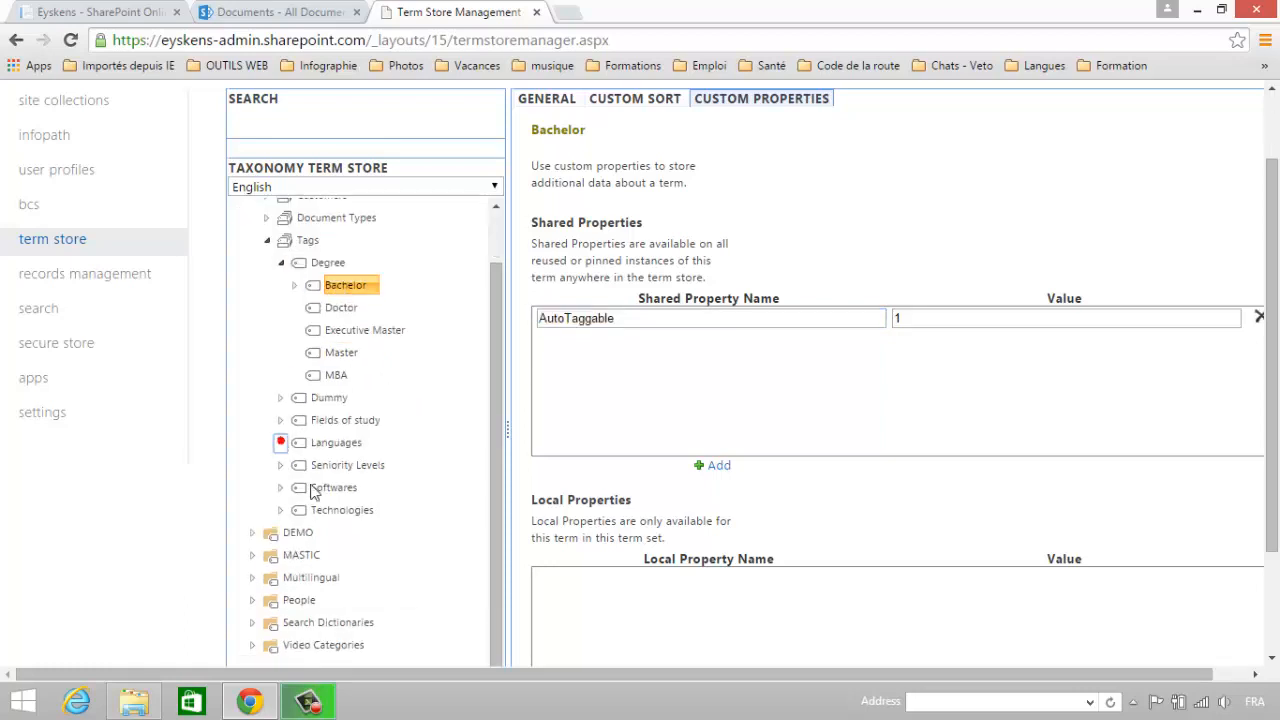
{"action": "scroll", "coordinate": [430, 460], "scroll_direction": "down", "scroll_amount": 2}
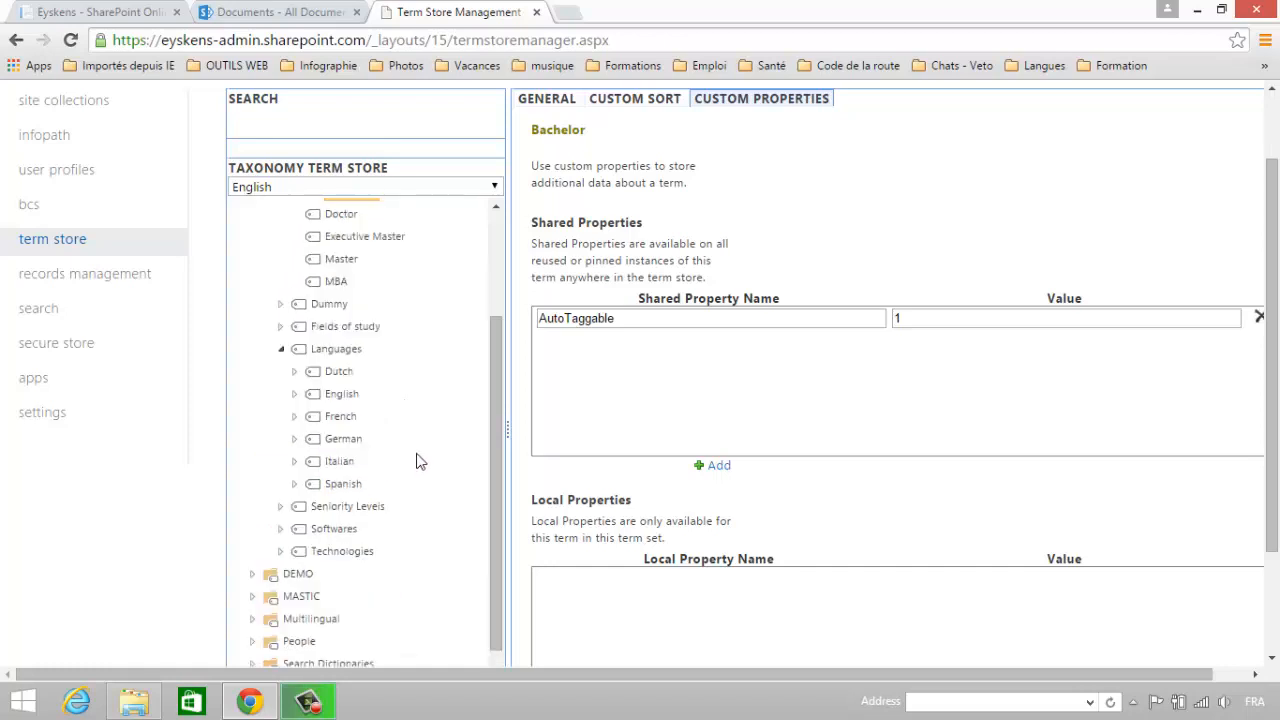
{"action": "left_click", "coordinate": [334, 349]}
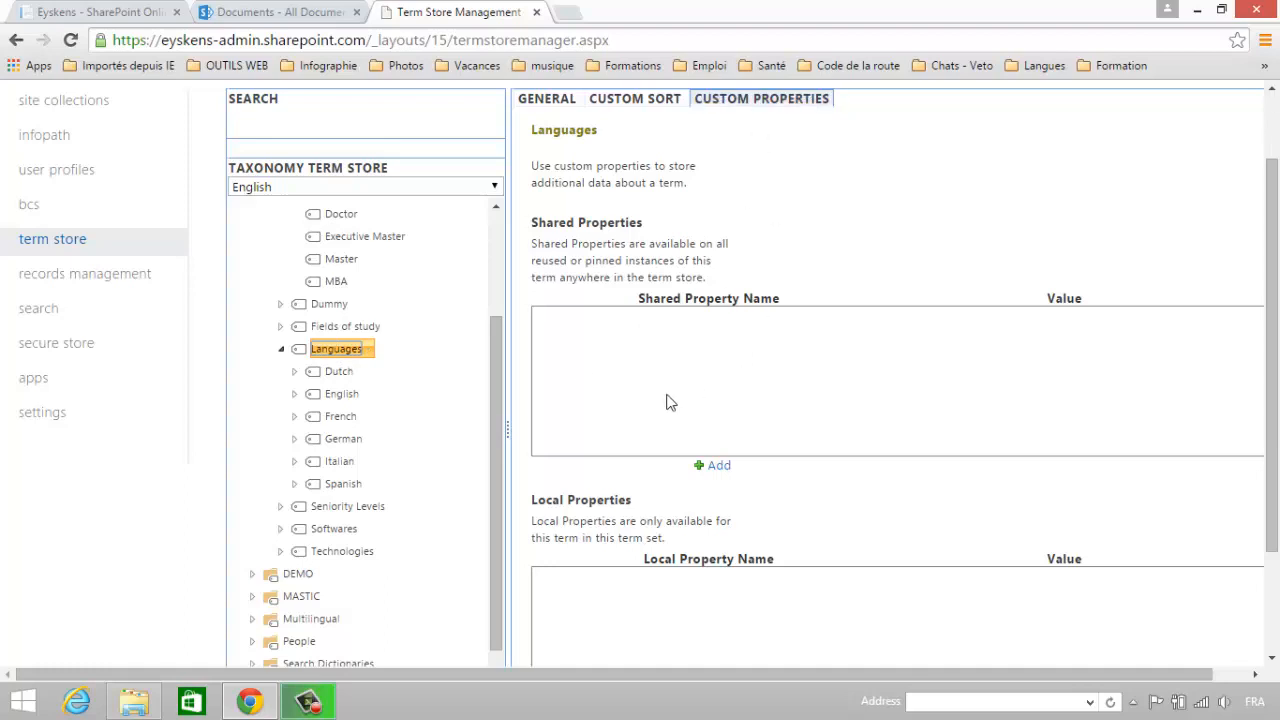
{"action": "left_click", "coordinate": [339, 372]}
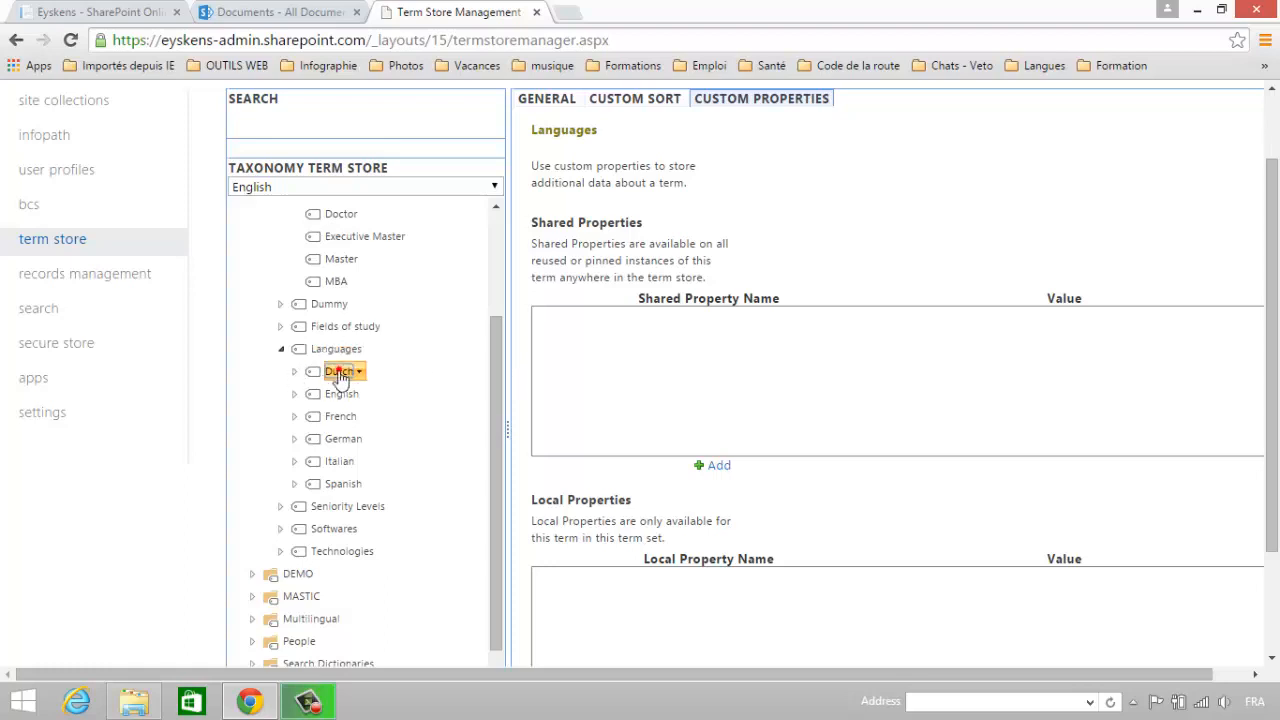
{"action": "left_click", "coordinate": [295, 372]}
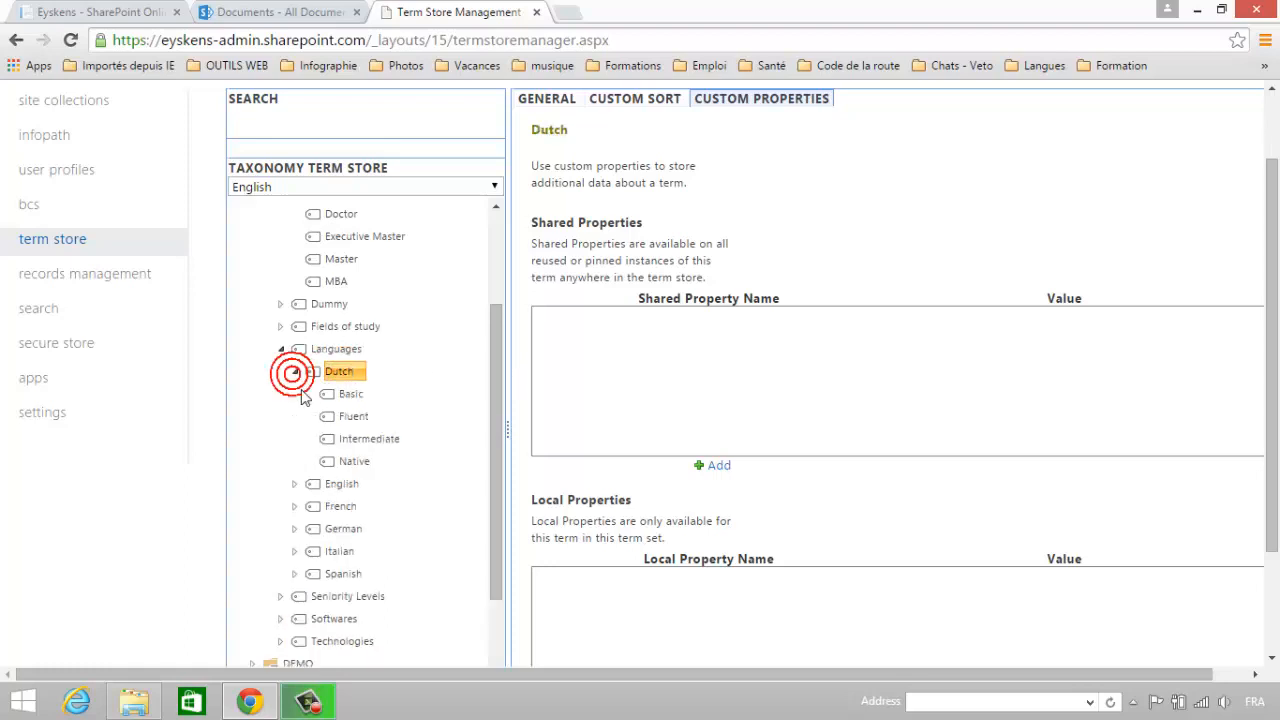
{"action": "left_click", "coordinate": [351, 396]}
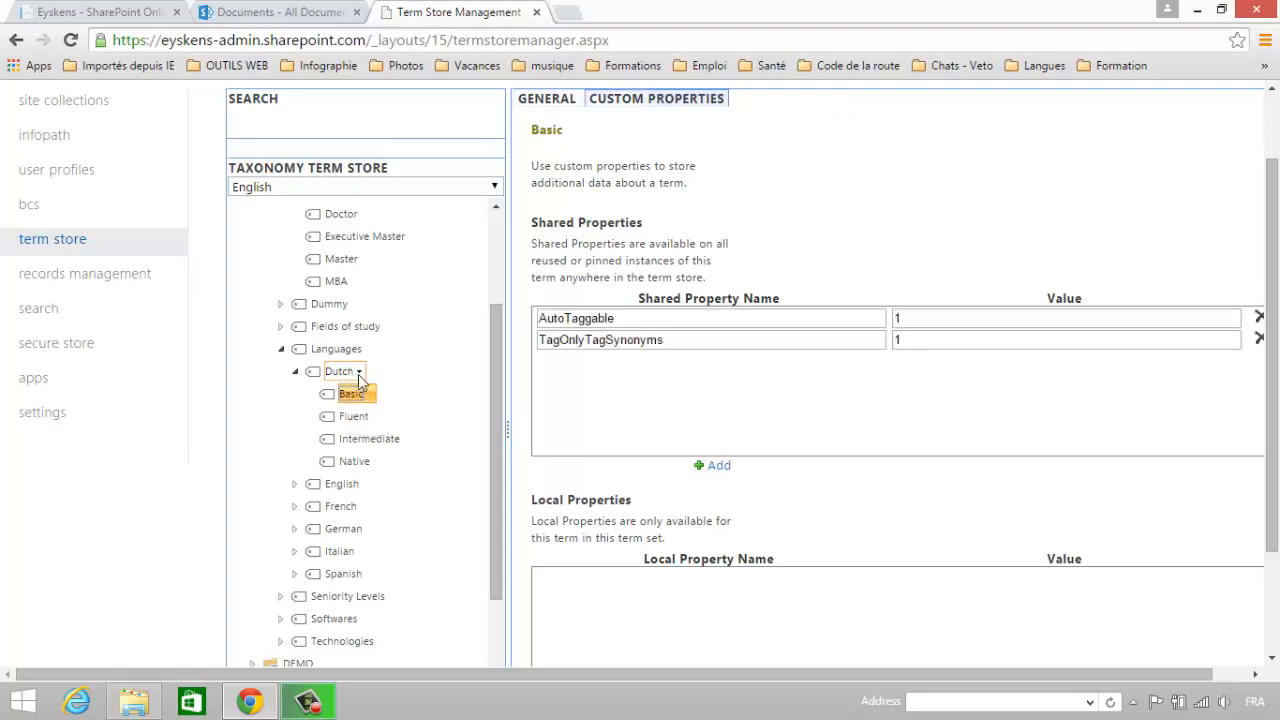
Examine the AutoTaggable and TagOnlyTagSynonyms shared properties of the Basic term under Dutch, highlighting the property names
{"action": "left_click_drag", "start_coordinate": [350, 394], "coordinate": [360, 425]}
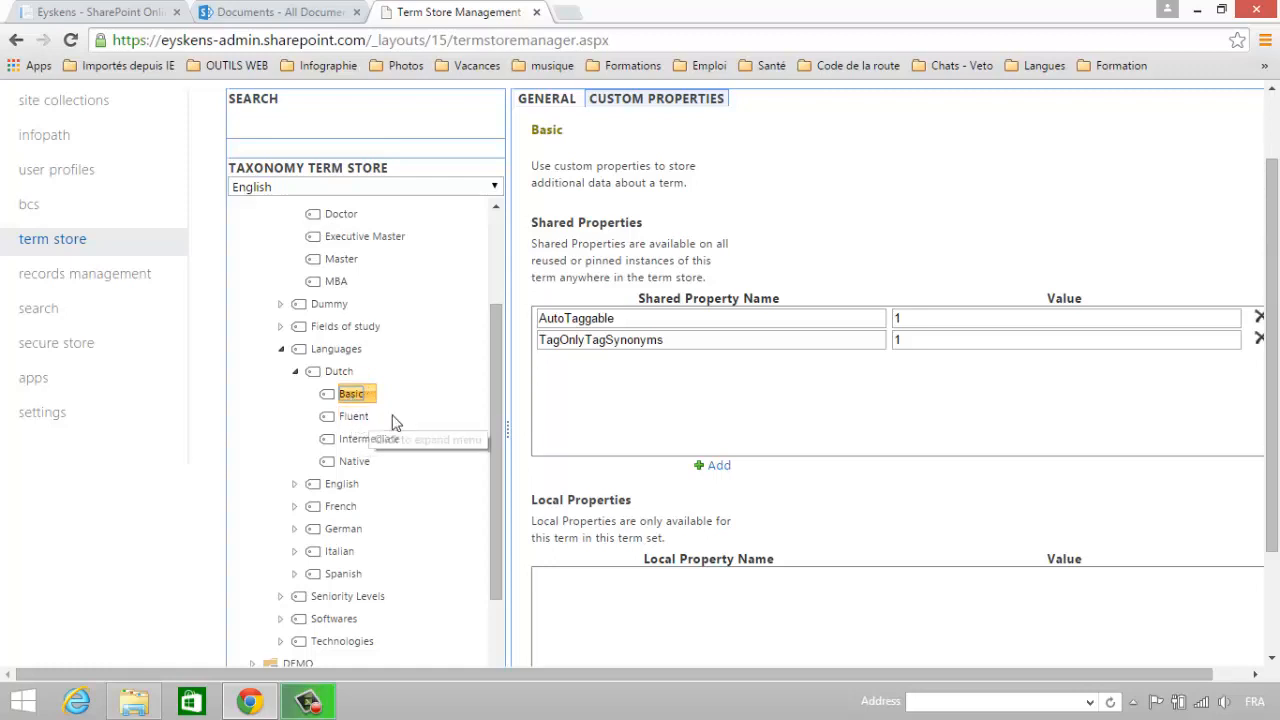
{"action": "left_click_drag", "start_coordinate": [662, 313], "coordinate": [541, 316]}
{"action": "left_click", "coordinate": [693, 316]}
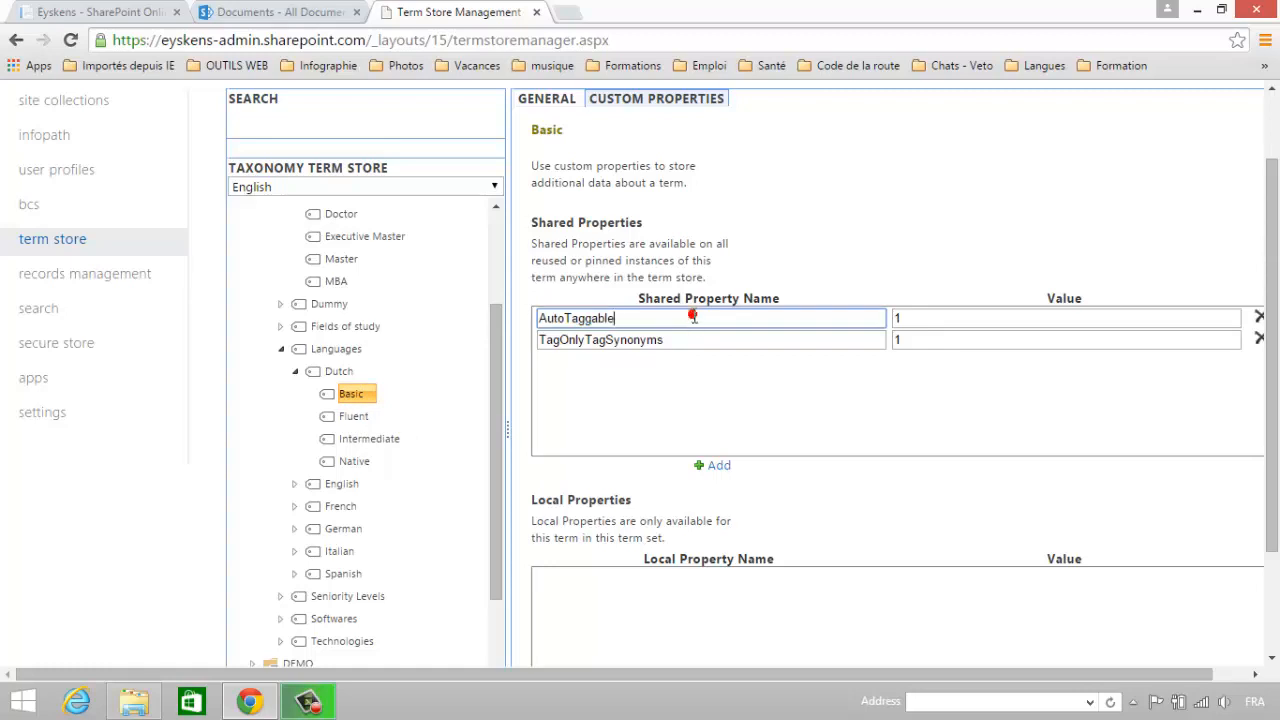
{"action": "double_click", "coordinate": [698, 339]}
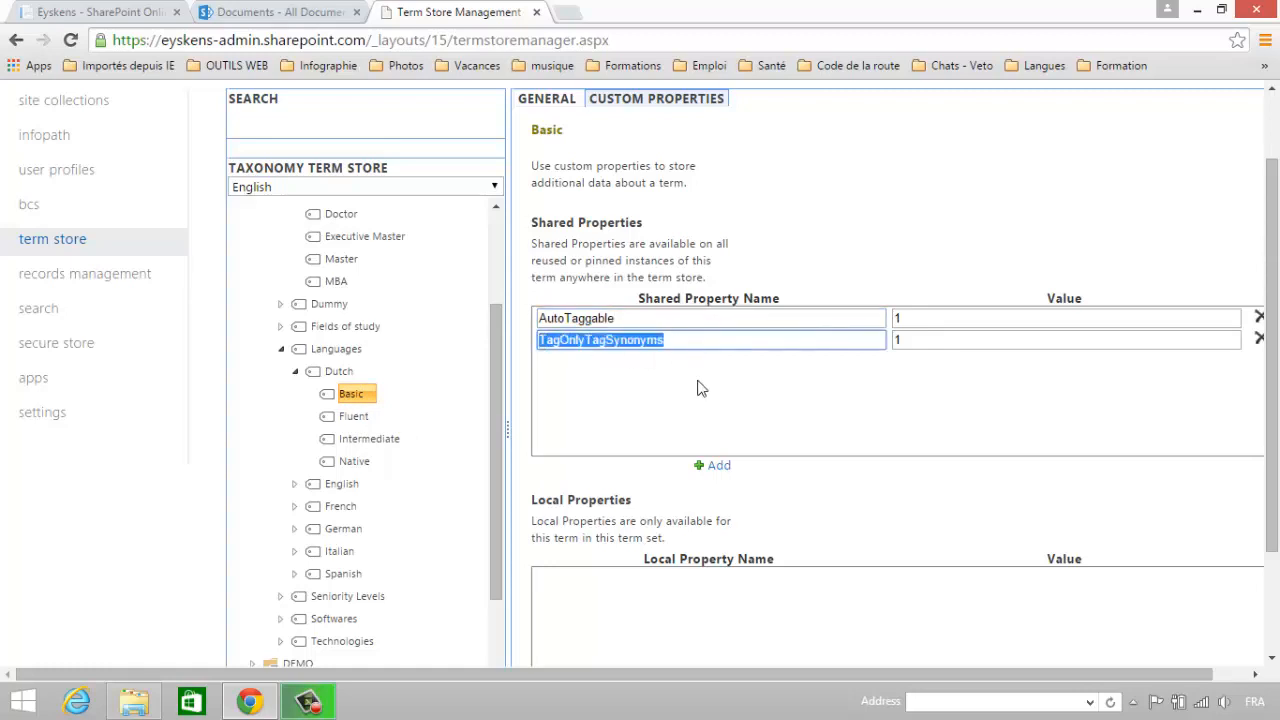
{"action": "left_click_drag", "start_coordinate": [677, 340], "coordinate": [532, 347]}
{"action": "left_click", "coordinate": [352, 394]}
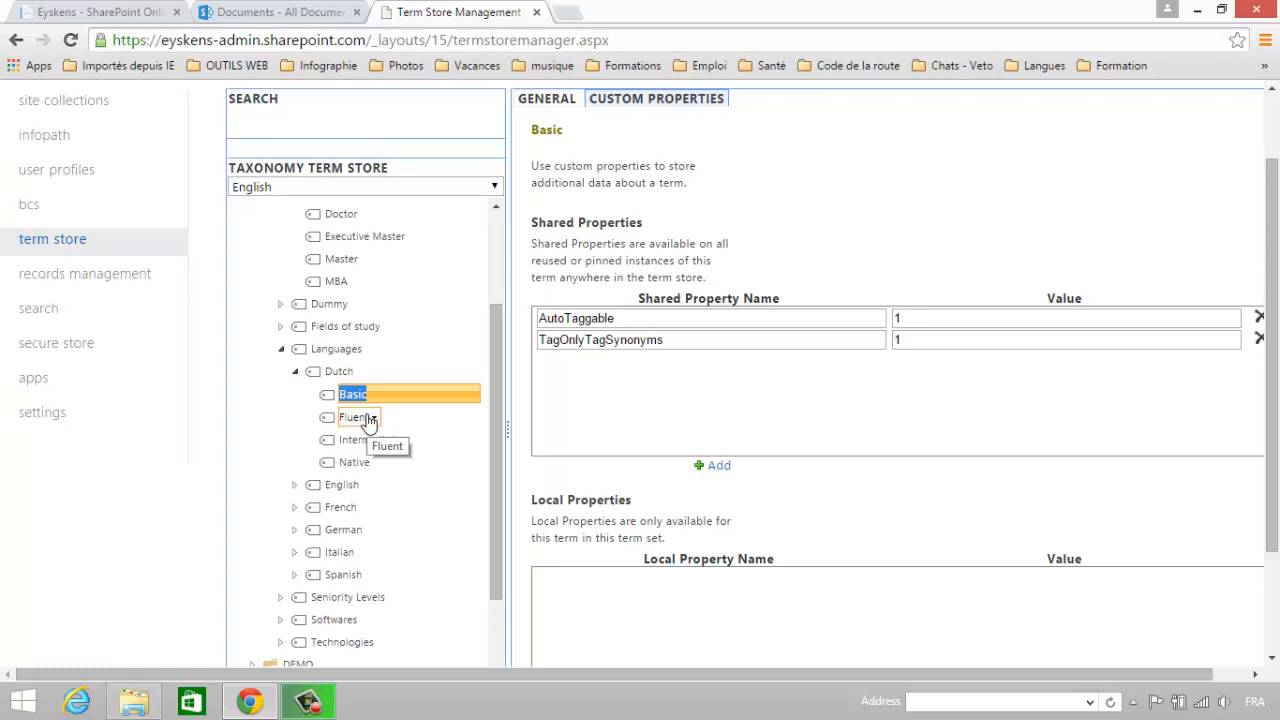
{"action": "left_click", "coordinate": [716, 339]}
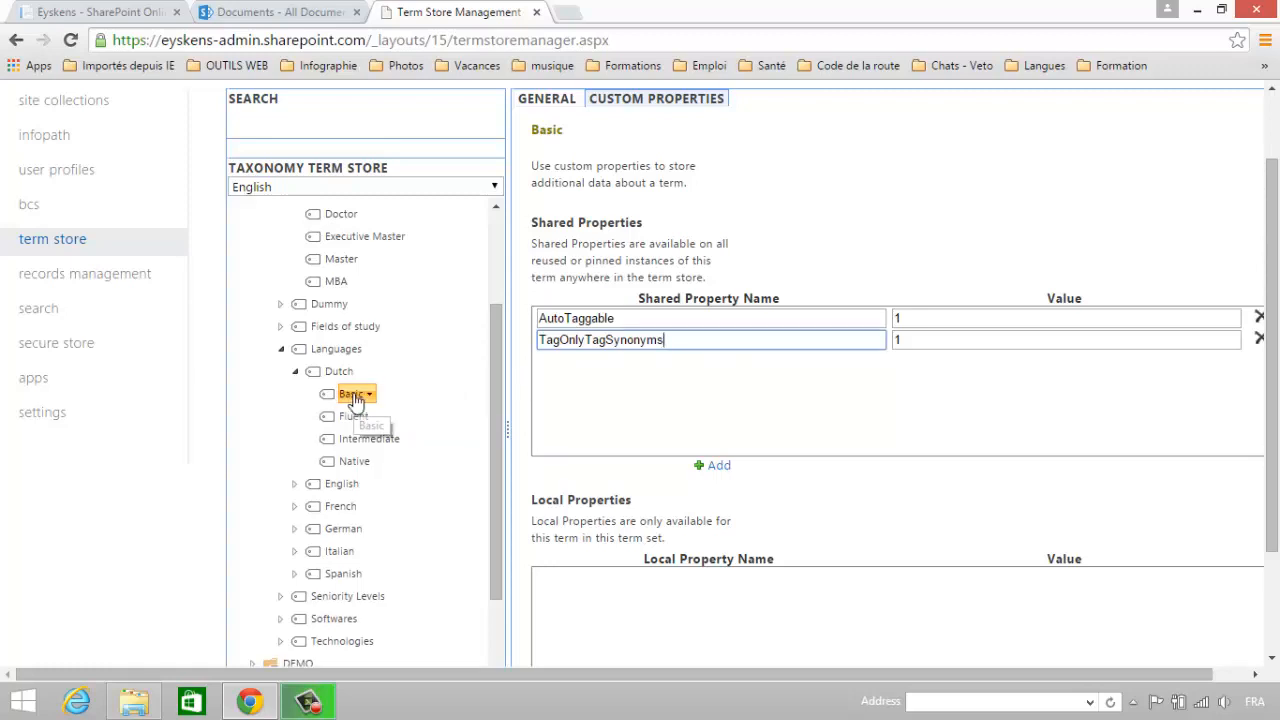
{"action": "left_click_drag", "start_coordinate": [694, 340], "coordinate": [541, 343]}
Review the general settings of the Basic term under Dutch, highlighting each synonym in its Other Labels
{"action": "left_click", "coordinate": [540, 101]}
{"action": "scroll", "coordinate": [908, 340], "scroll_direction": "down", "scroll_amount": 2}
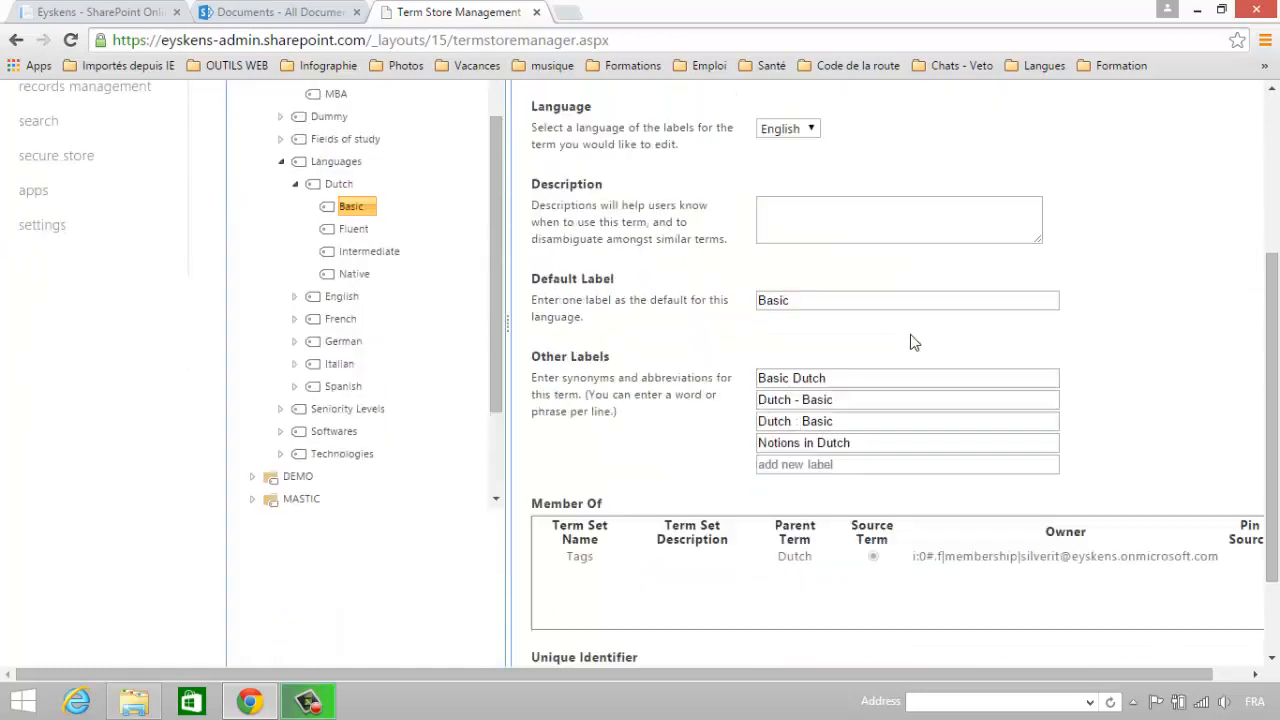
{"action": "left_click", "coordinate": [852, 380]}
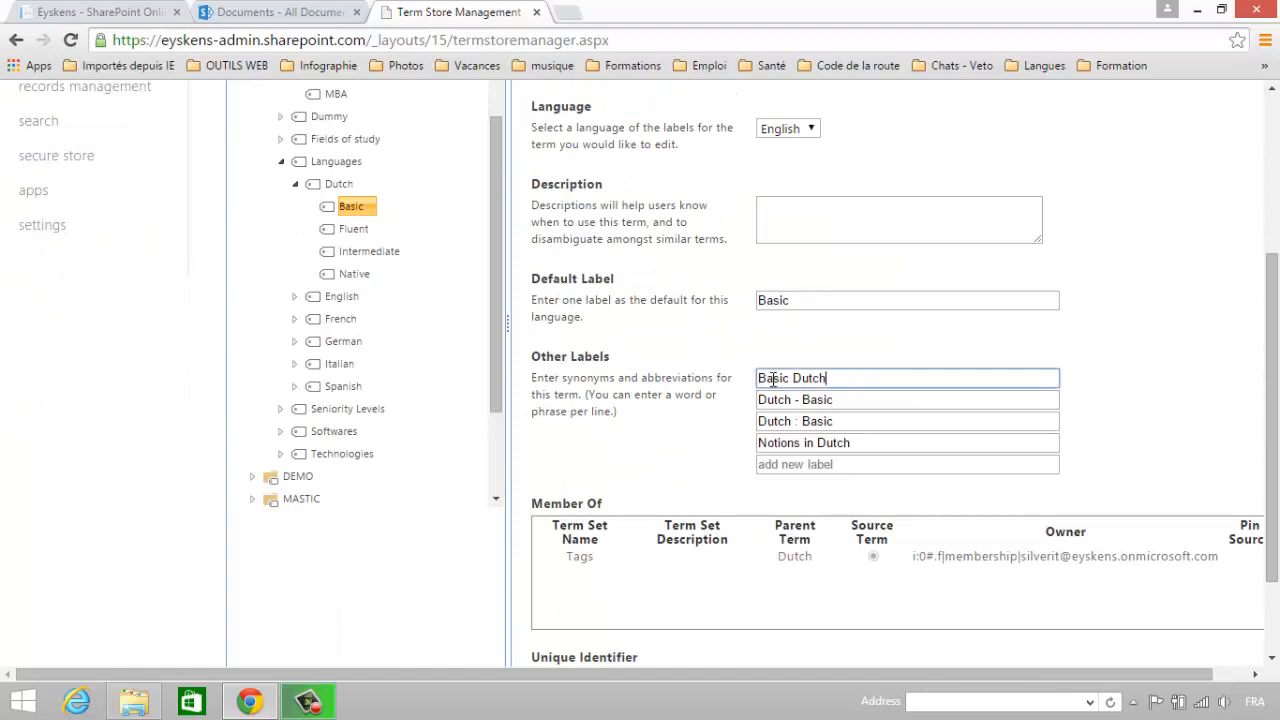
{"action": "left_click_drag", "start_coordinate": [845, 380], "coordinate": [704, 372]}
{"action": "left_click_drag", "start_coordinate": [861, 402], "coordinate": [738, 398]}
{"action": "left_click_drag", "start_coordinate": [871, 423], "coordinate": [735, 430]}
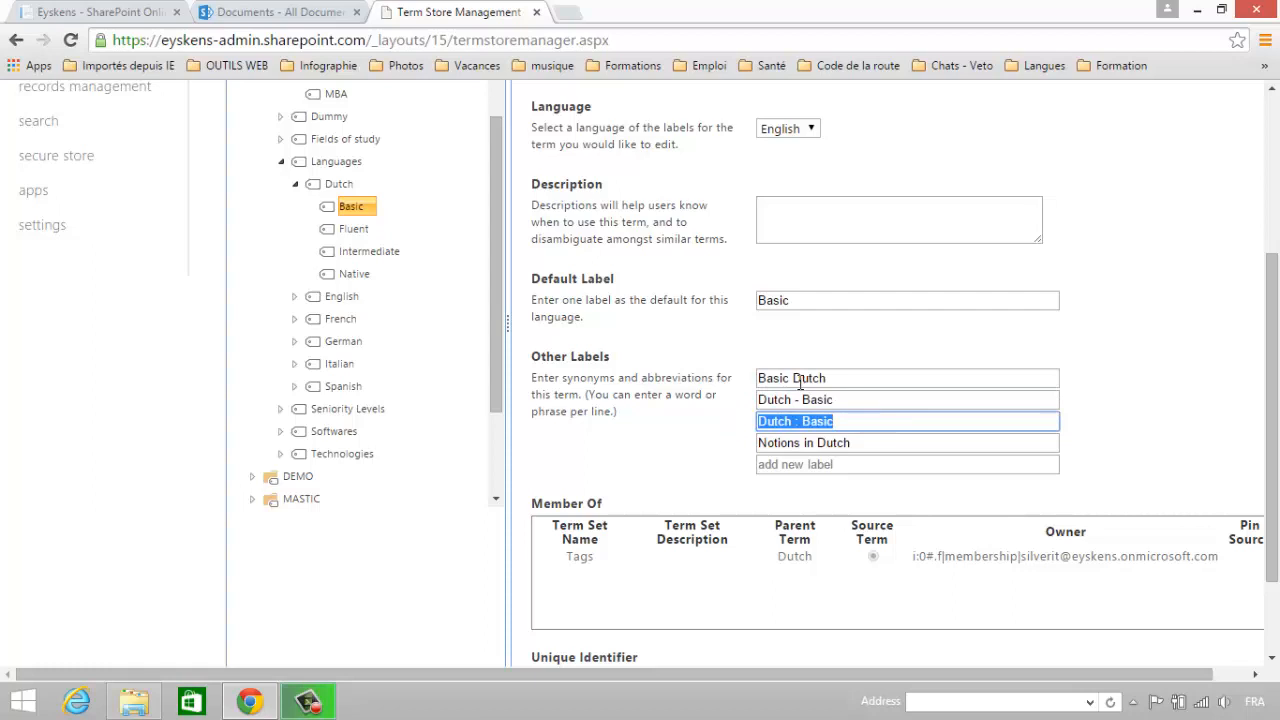
{"action": "left_click_drag", "start_coordinate": [848, 376], "coordinate": [752, 374]}
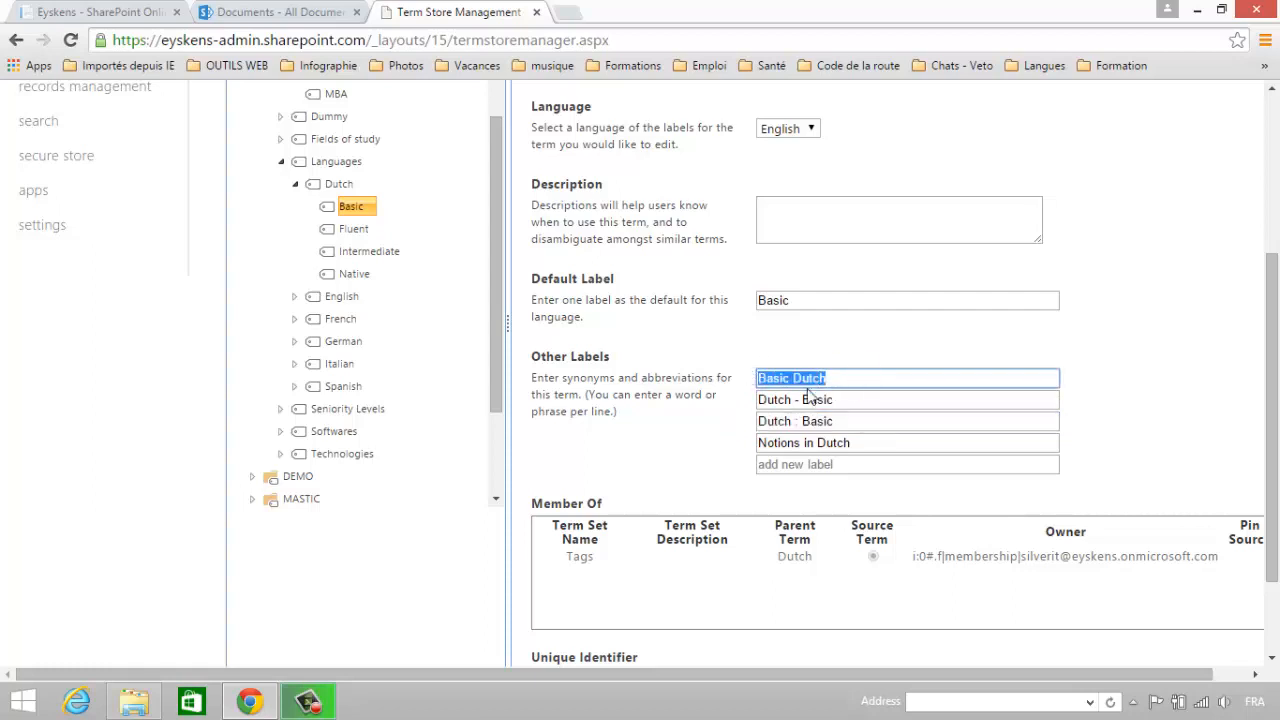
{"action": "left_click", "coordinate": [865, 400]}
{"action": "left_click_drag", "start_coordinate": [865, 400], "coordinate": [790, 401]}
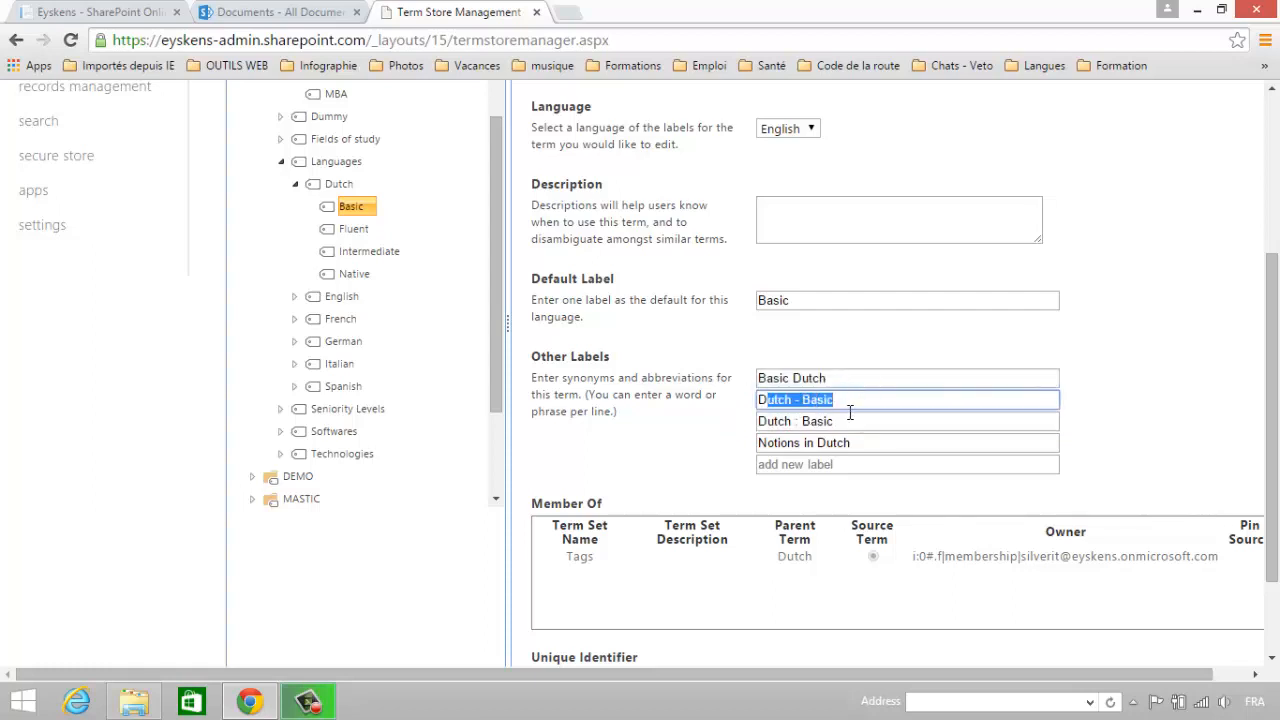
{"action": "left_click_drag", "start_coordinate": [876, 443], "coordinate": [758, 434]}
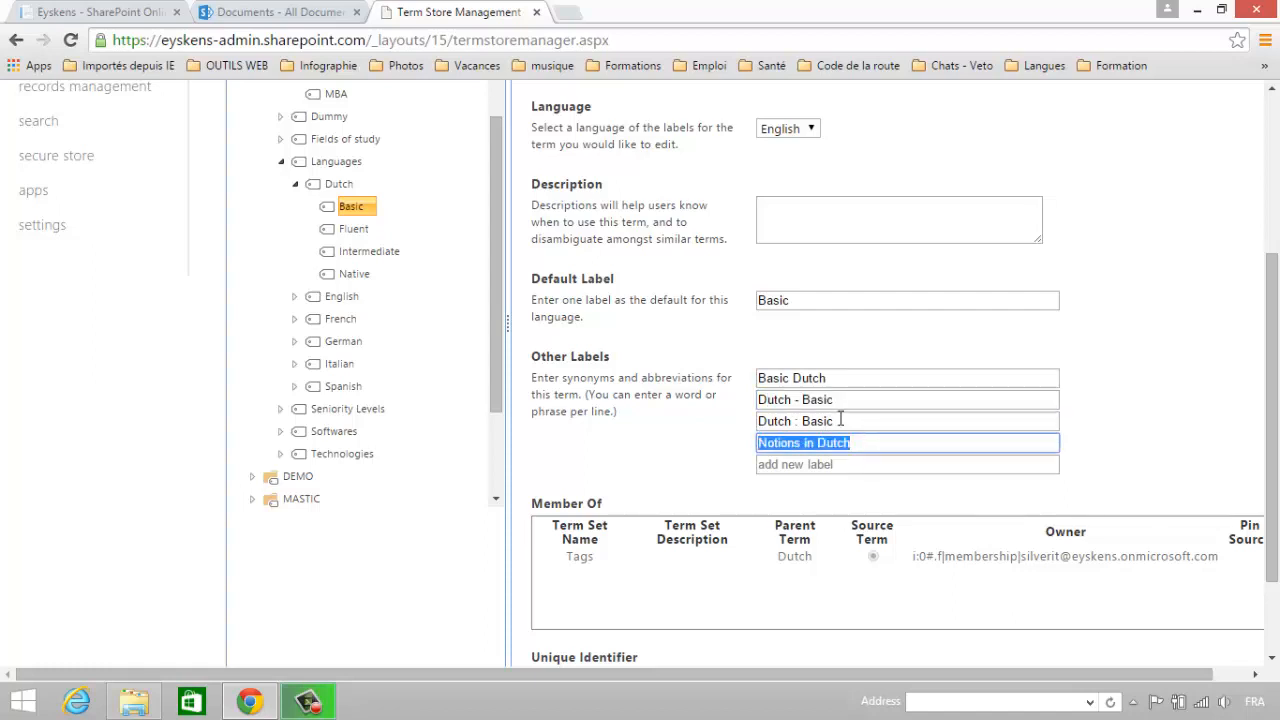
{"action": "triple_click", "coordinate": [849, 382]}
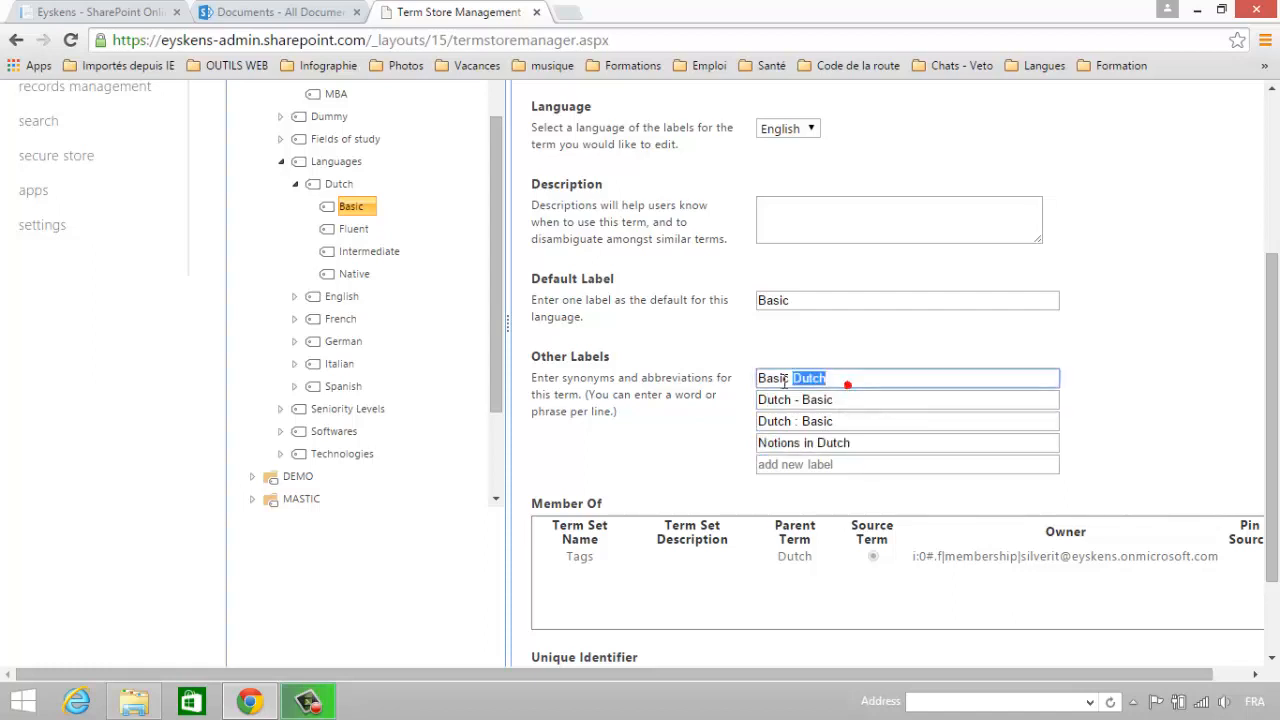
{"action": "triple_click", "coordinate": [849, 399]}
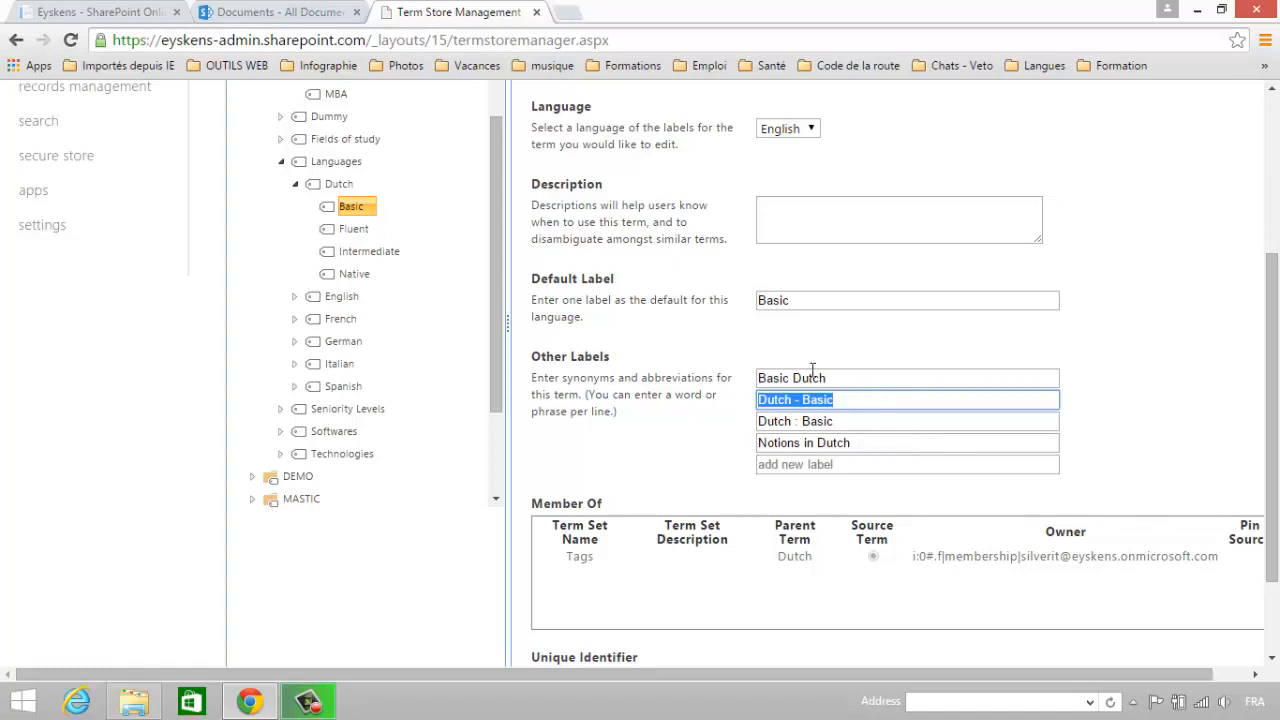
{"action": "scroll", "coordinate": [691, 371], "scroll_direction": "up", "scroll_amount": 2}
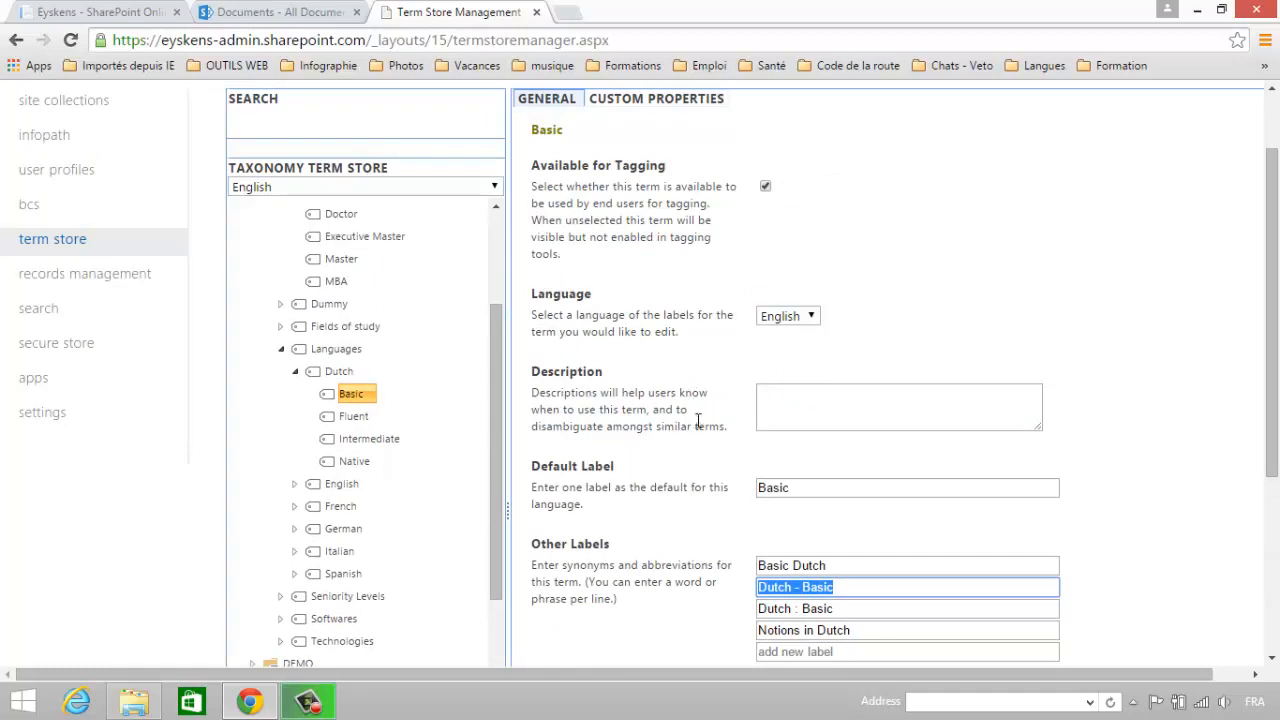
{"action": "scroll", "coordinate": [698, 421], "scroll_direction": "down", "scroll_amount": 1}
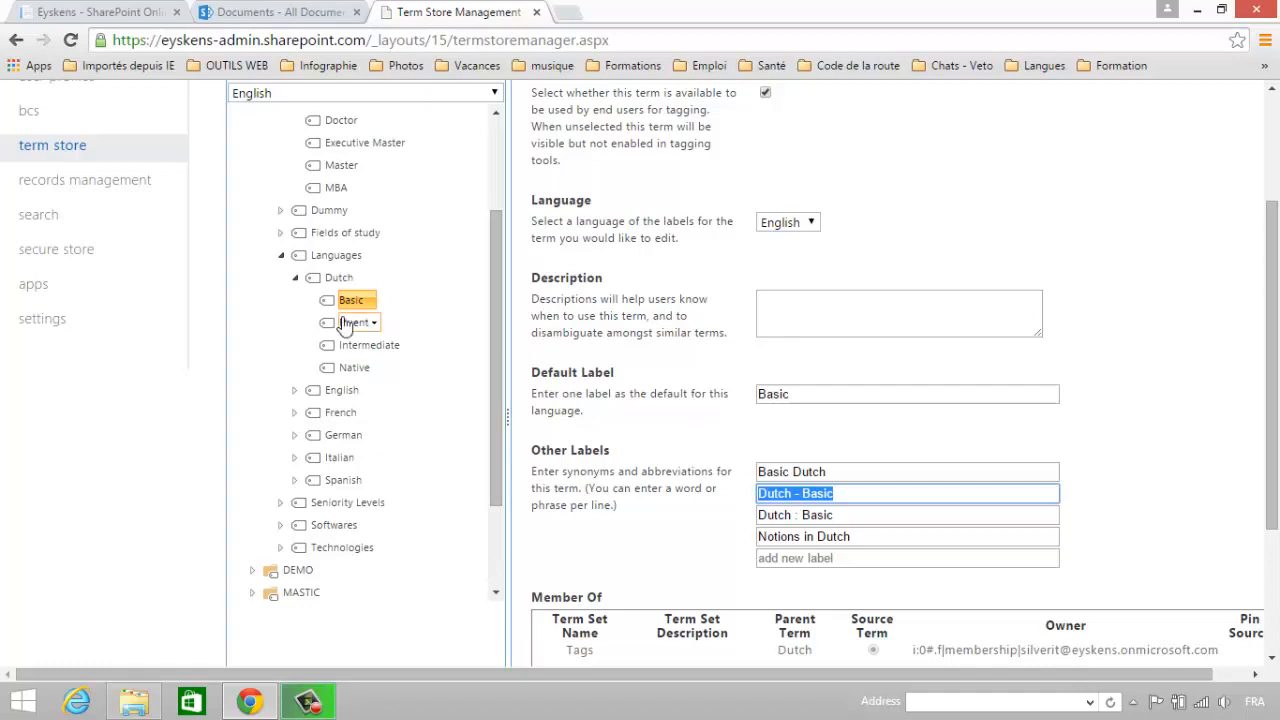
Collapse the Dutch branch, switch to the English term without saving, and expand it to view its child terms
{"action": "left_click", "coordinate": [322, 280]}
{"action": "left_click", "coordinate": [293, 280]}
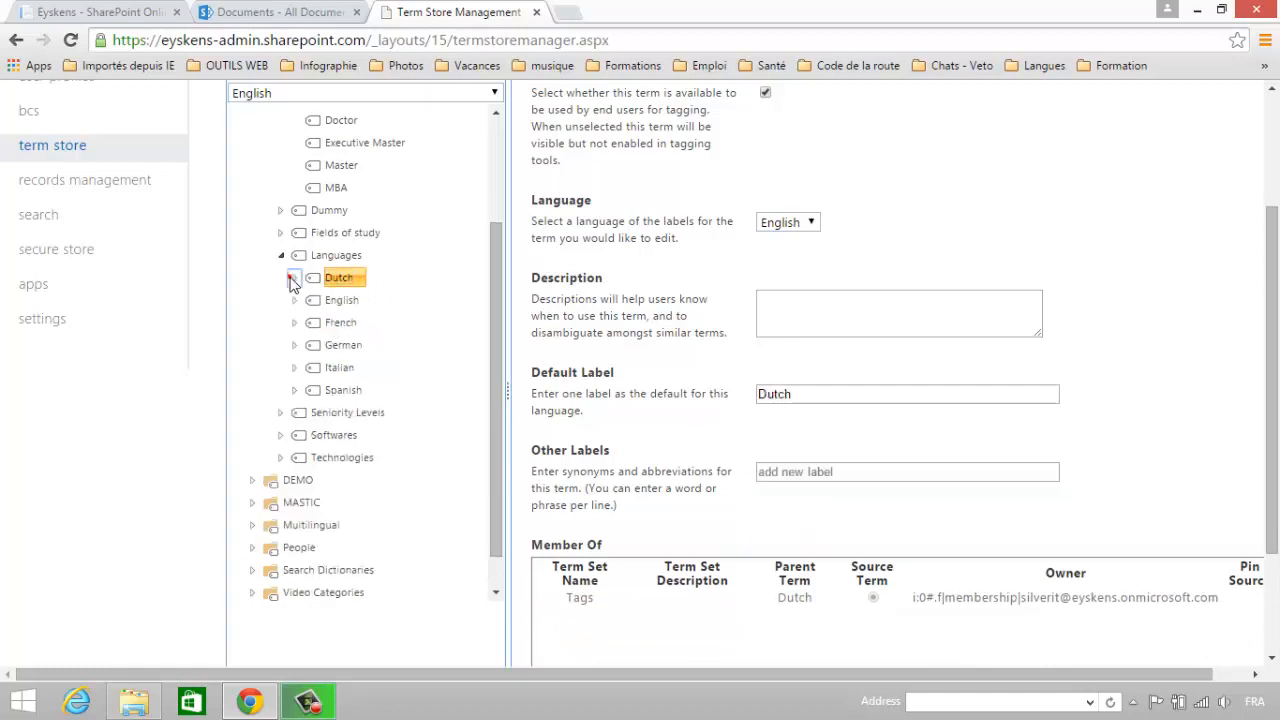
{"action": "left_click", "coordinate": [331, 302]}
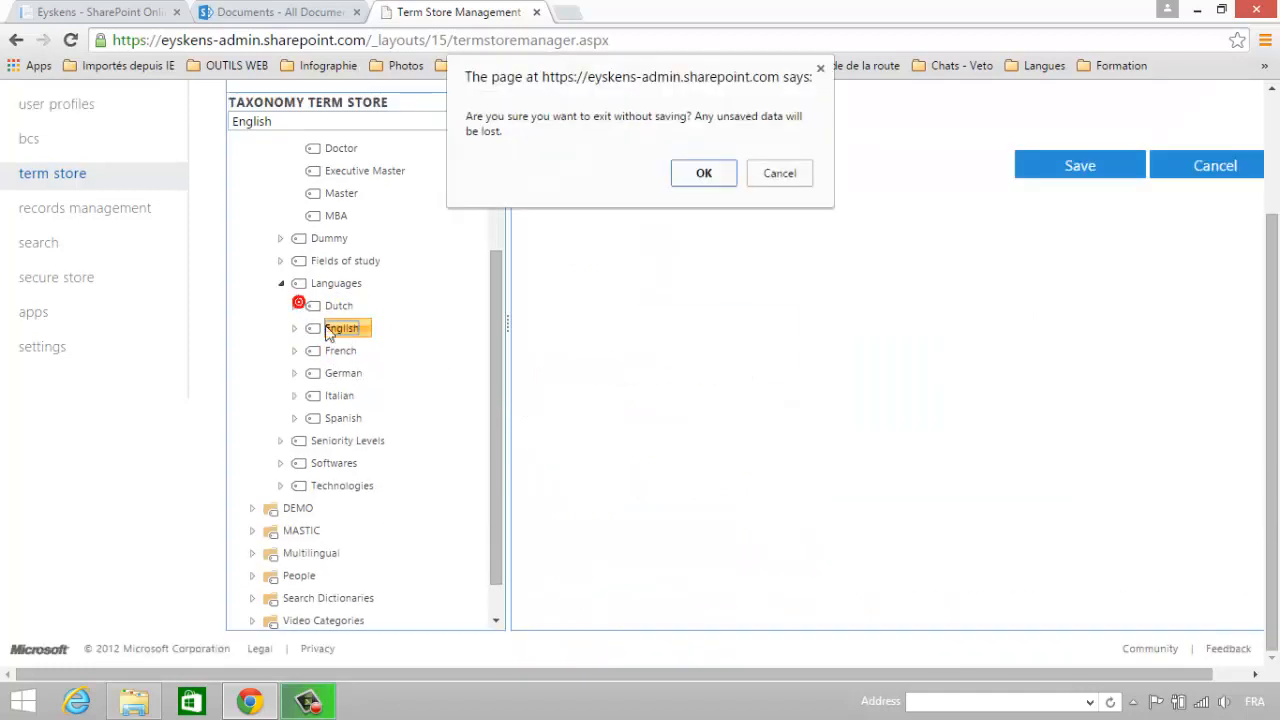
{"action": "left_click", "coordinate": [722, 182]}
{"action": "left_click", "coordinate": [293, 328]}
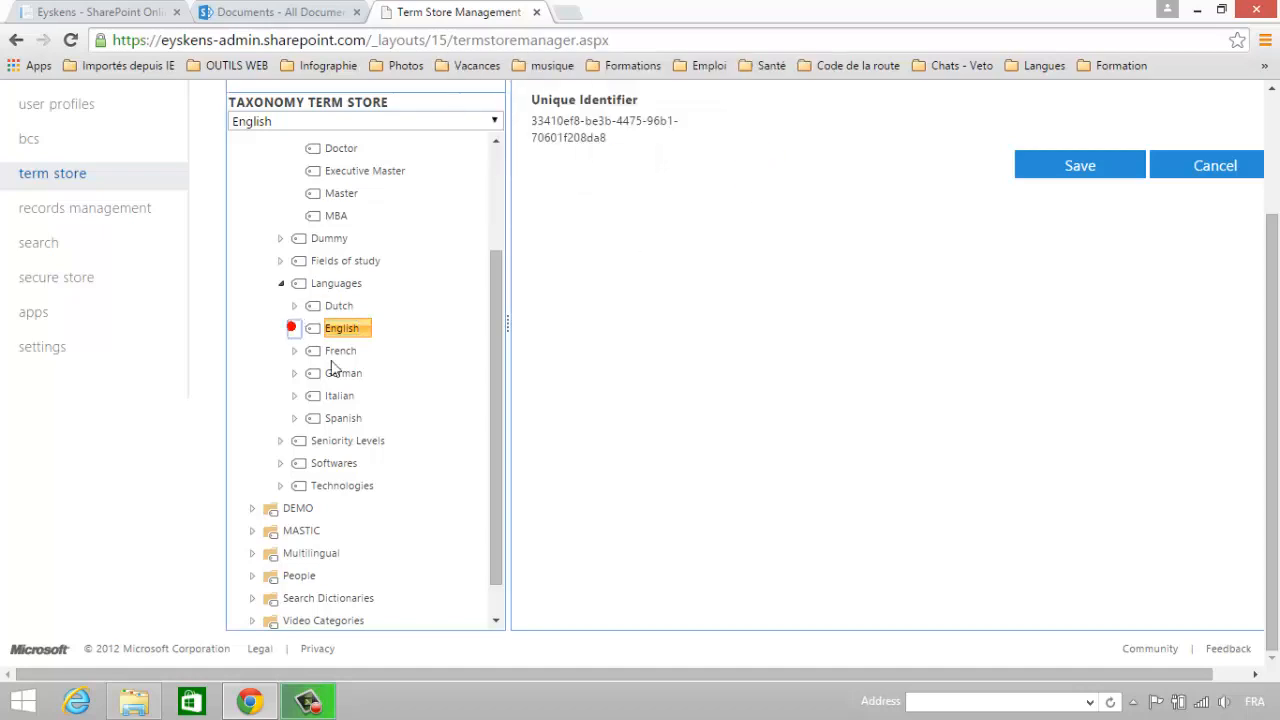
{"action": "left_click", "coordinate": [296, 329]}
{"action": "left_click", "coordinate": [340, 336]}
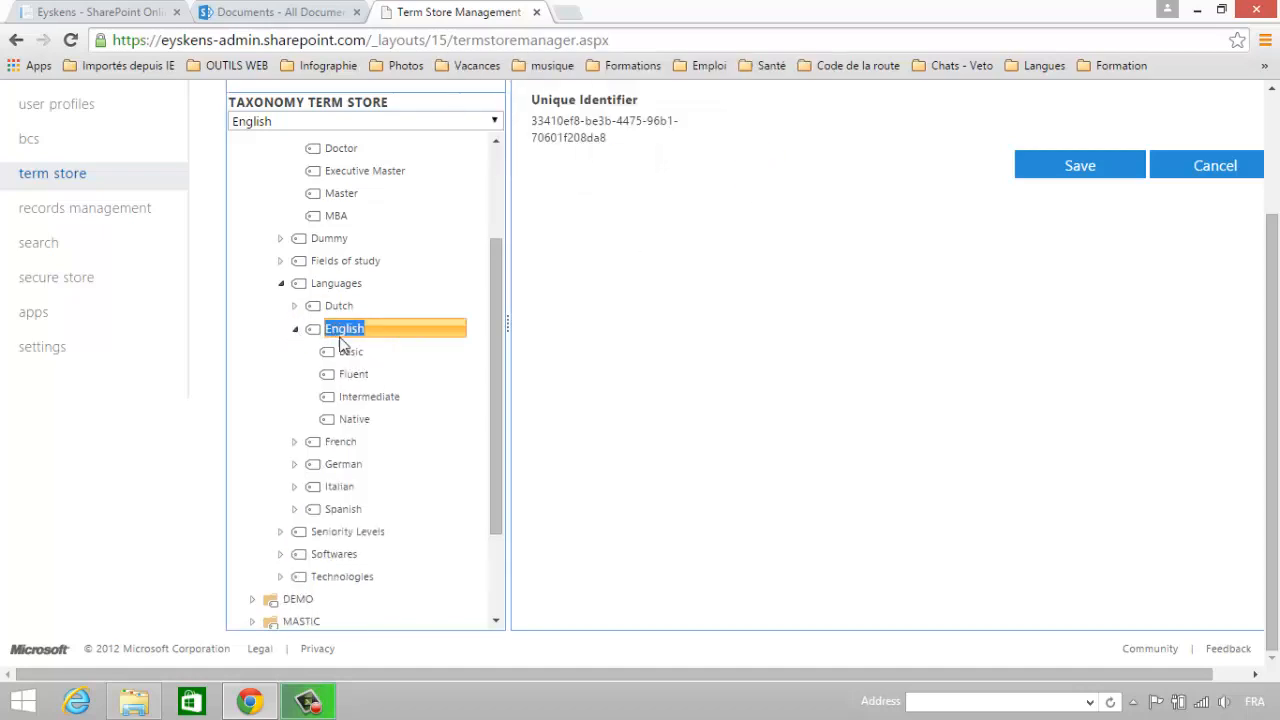
Open the Basic term under English without saving the previous term, and examine its default label and Other Labels synonyms
{"action": "left_click", "coordinate": [343, 350]}
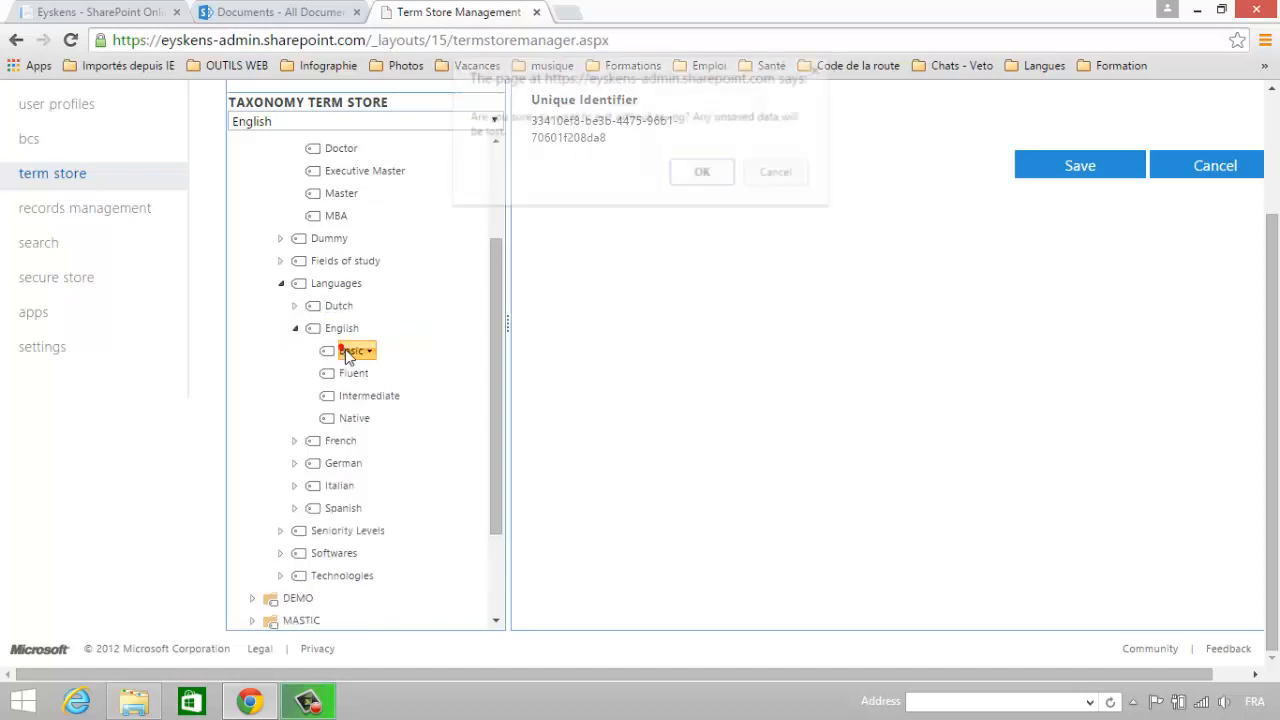
{"action": "left_click", "coordinate": [704, 176]}
{"action": "left_click", "coordinate": [701, 199]}
{"action": "scroll", "coordinate": [715, 237], "scroll_direction": "down", "scroll_amount": 3}
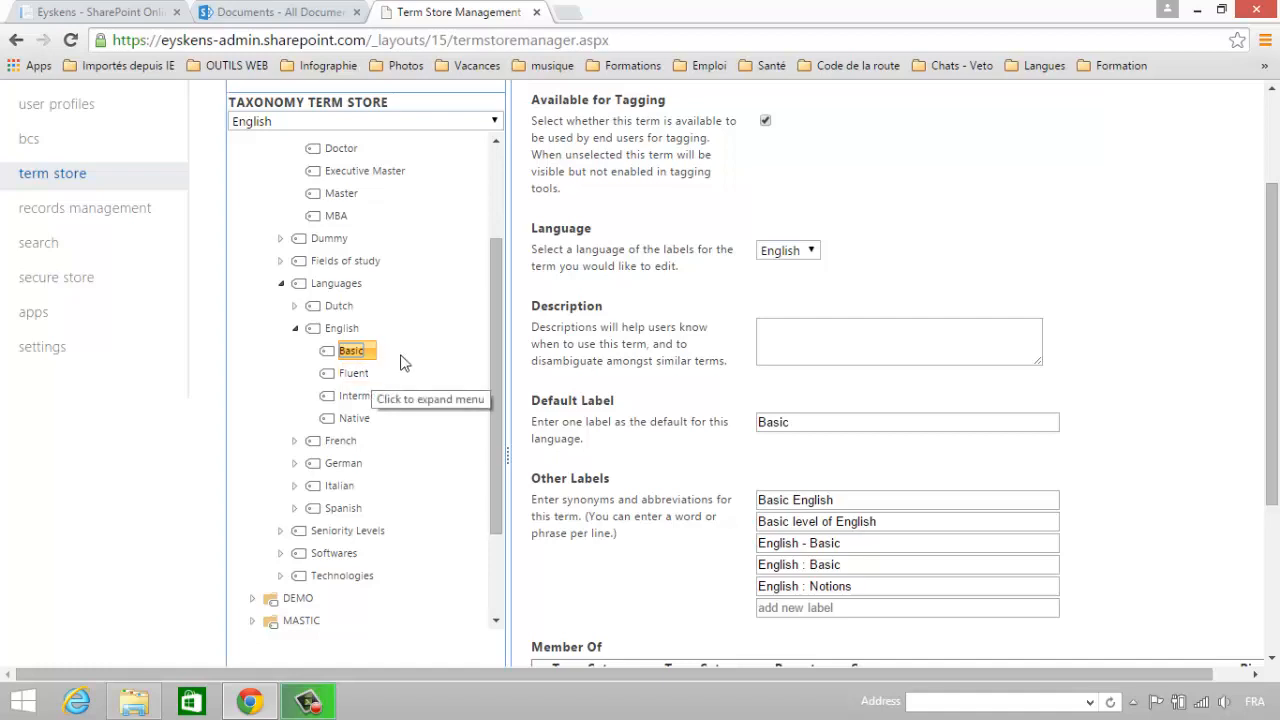
{"action": "left_click", "coordinate": [355, 372]}
{"action": "left_click", "coordinate": [352, 350]}
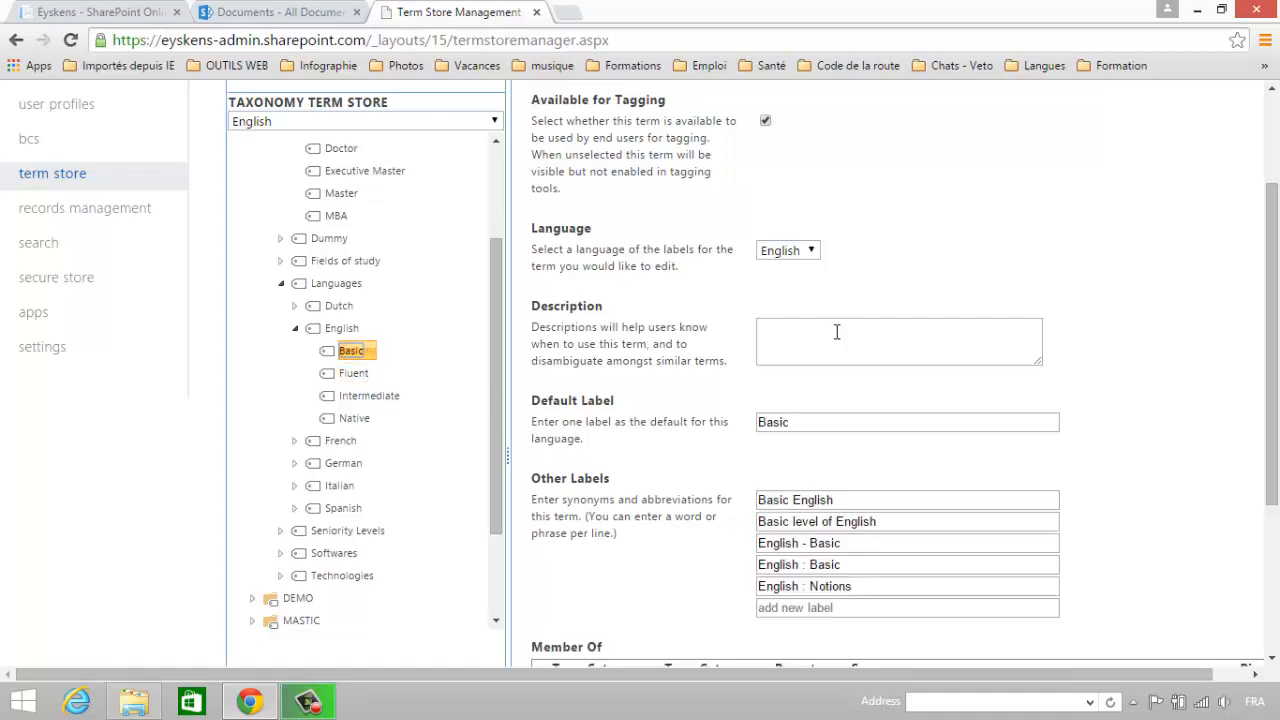
{"action": "scroll", "coordinate": [940, 346], "scroll_direction": "down", "scroll_amount": 2}
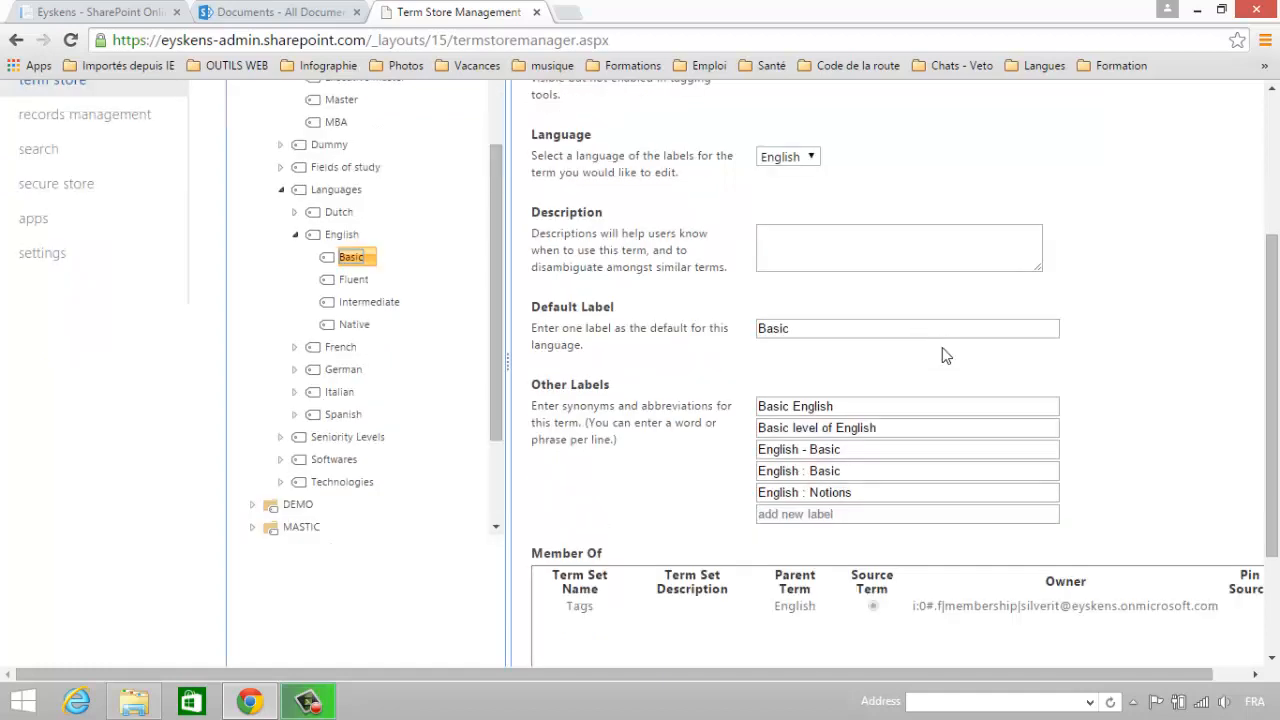
{"action": "scroll", "coordinate": [942, 348], "scroll_direction": "up", "scroll_amount": 2}
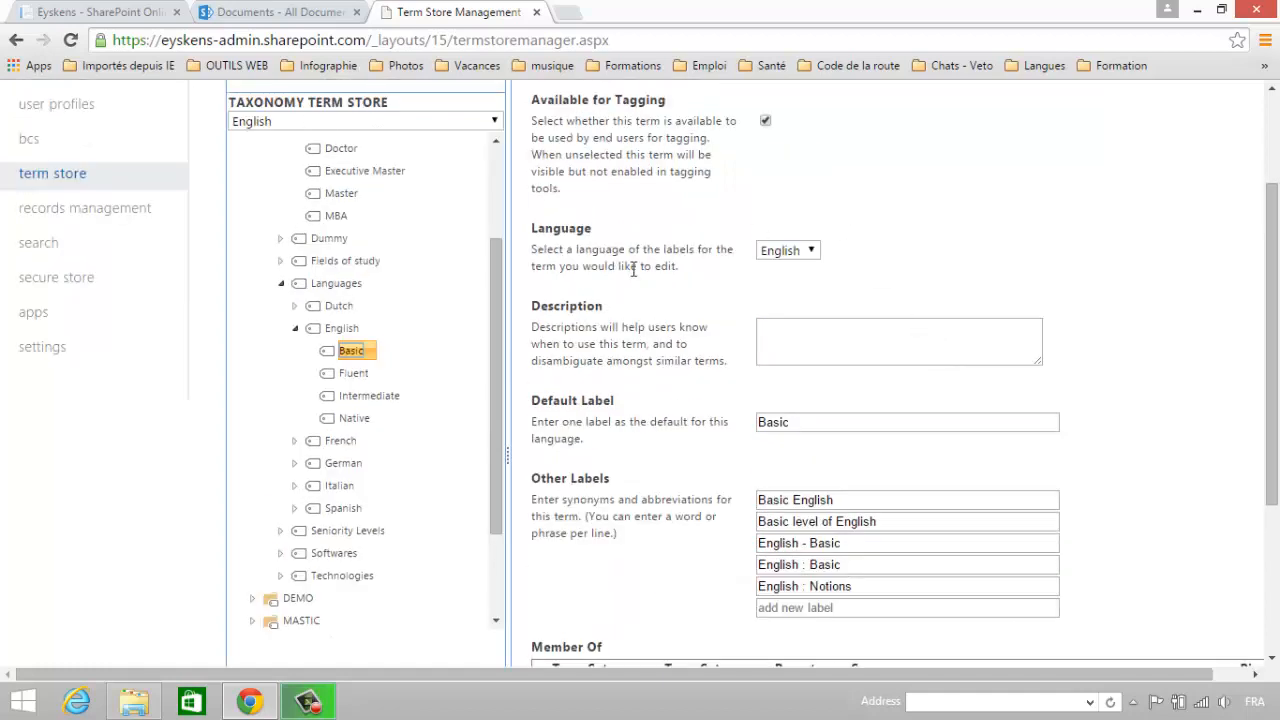
Open the Fluent term under English and examine its custom properties, highlighting the AutoTaggable and RegexBasedTagging shared property names
{"action": "left_click", "coordinate": [350, 378]}
{"action": "scroll", "coordinate": [860, 270], "scroll_direction": "up", "scroll_amount": 1}
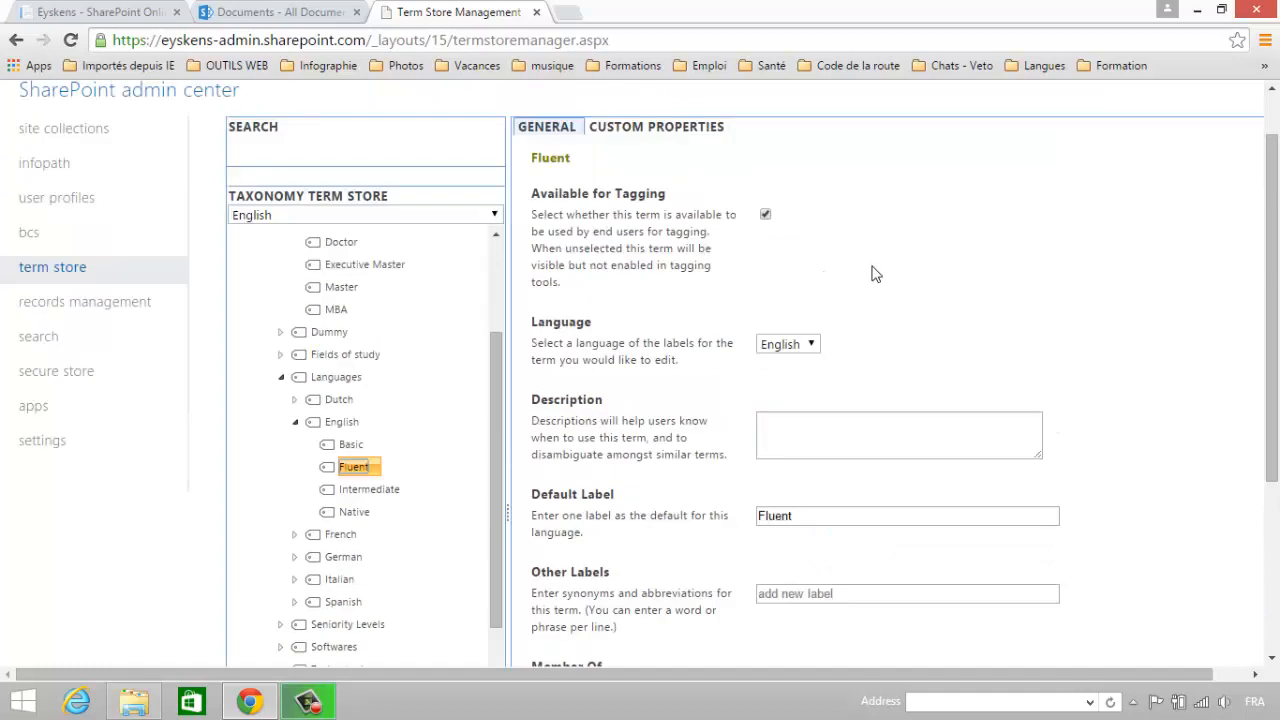
{"action": "left_click", "coordinate": [644, 131]}
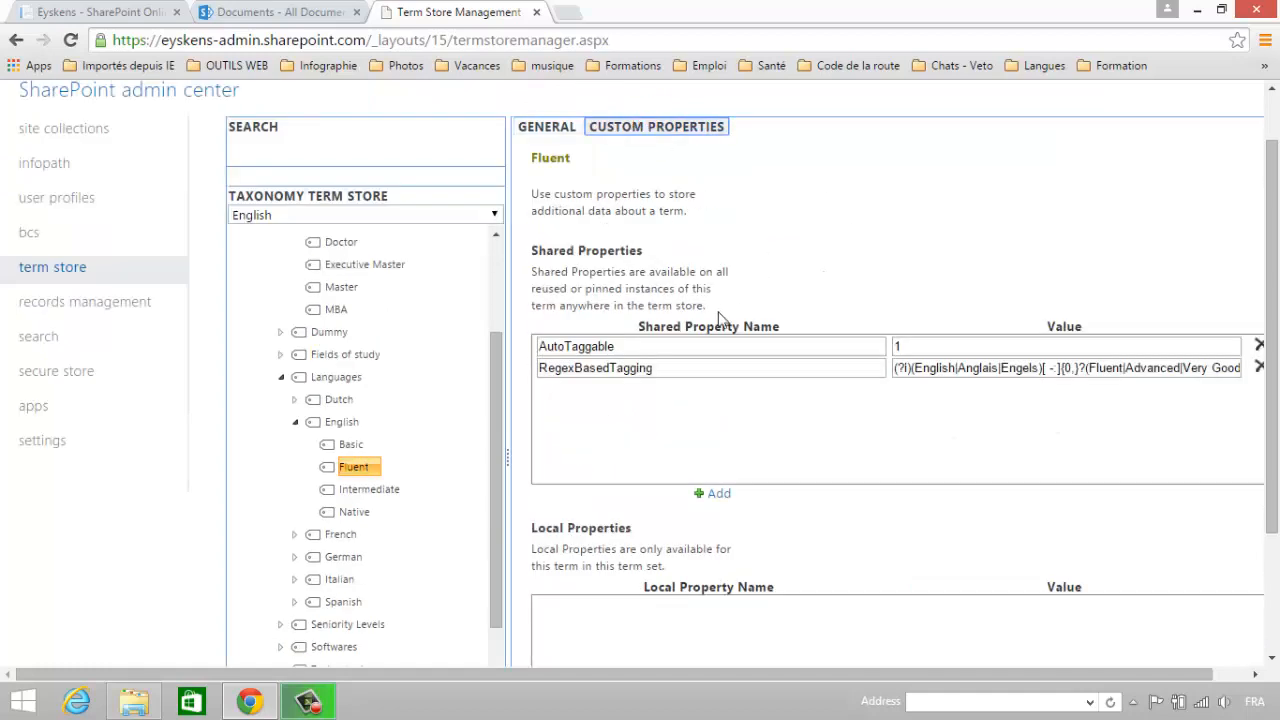
{"action": "left_click", "coordinate": [662, 348]}
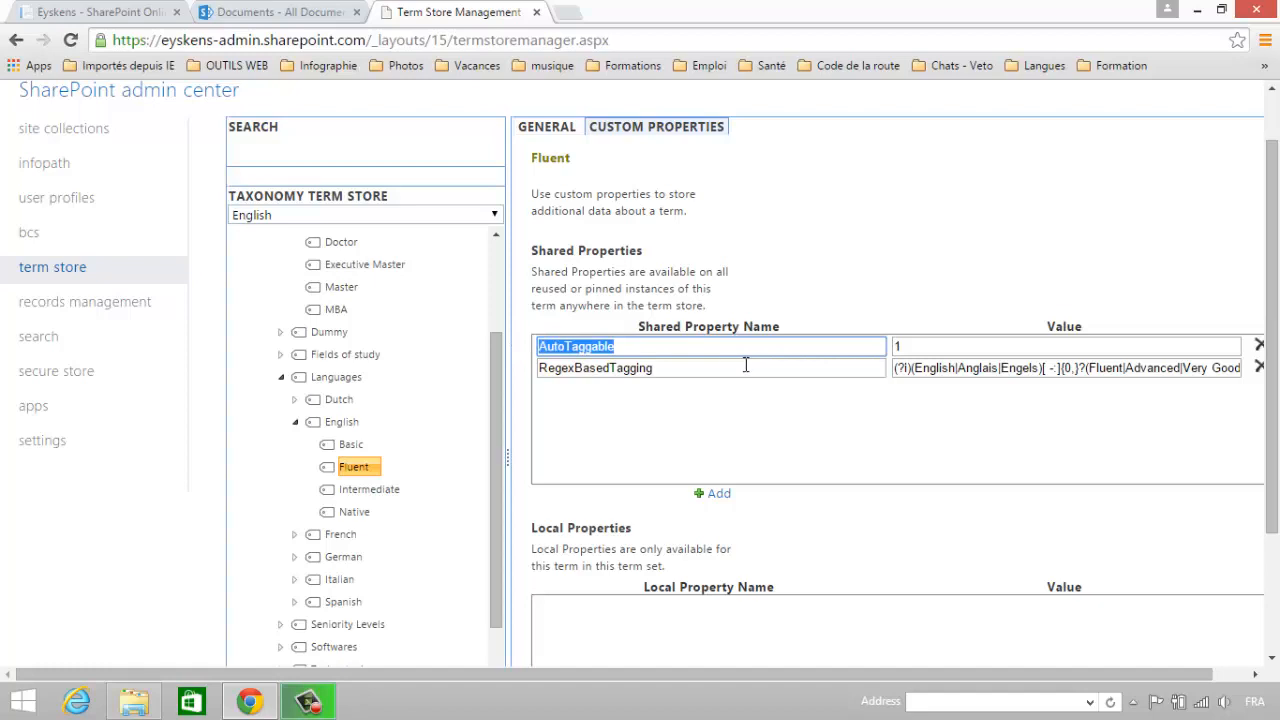
{"action": "left_click_drag", "start_coordinate": [724, 368], "coordinate": [537, 369]}
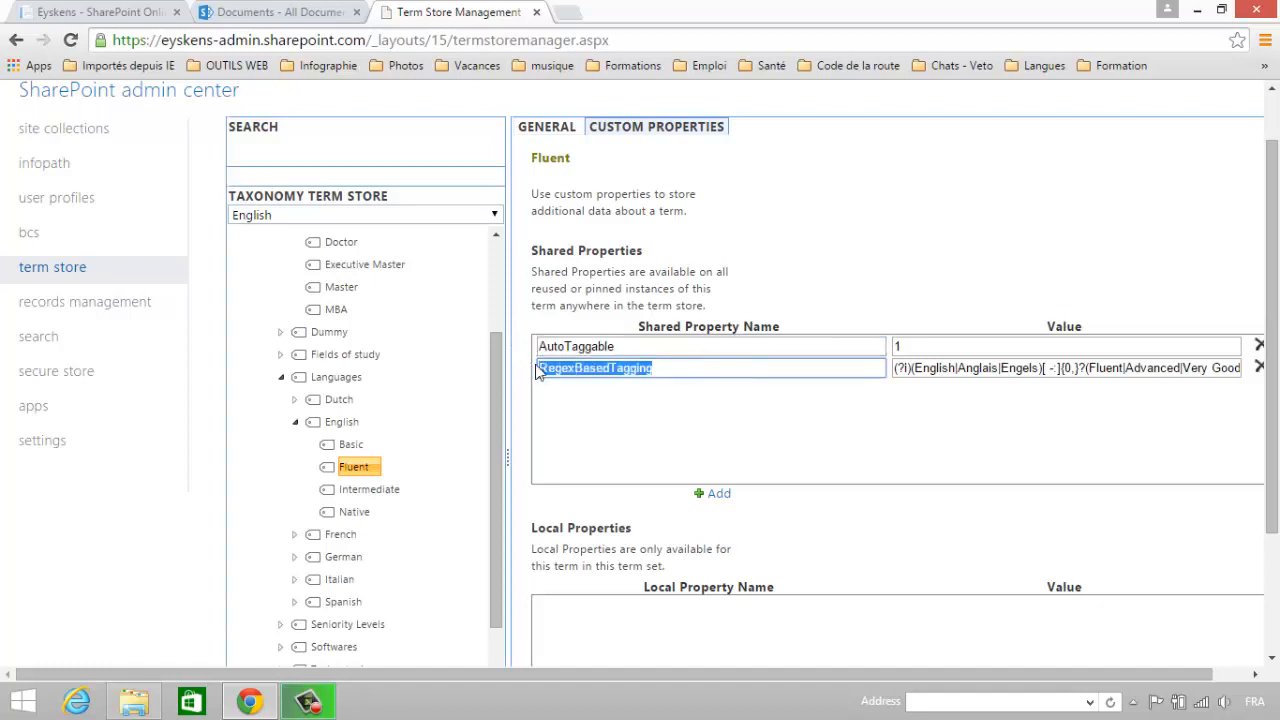
{"action": "scroll", "coordinate": [628, 409], "scroll_direction": "up", "scroll_amount": 1}
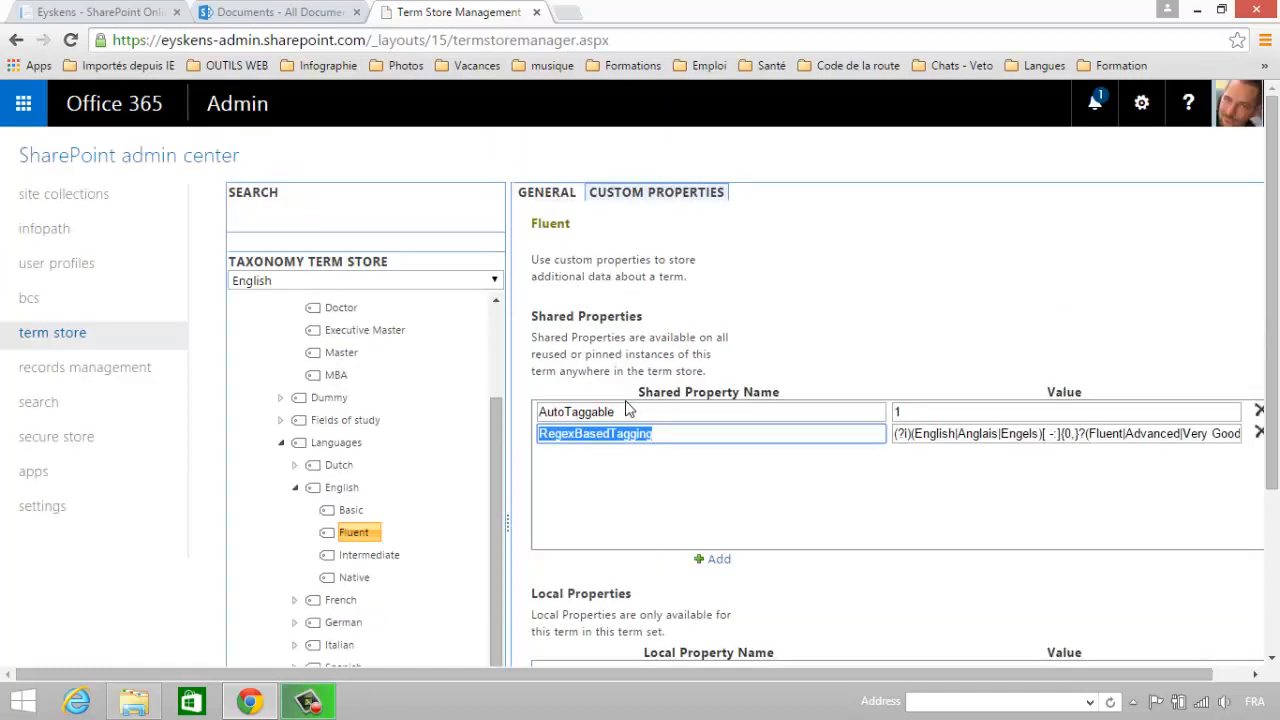
Copy the full RegexBasedTagging value of the Fluent term into a new Notepad document
{"action": "left_click", "coordinate": [938, 433]}
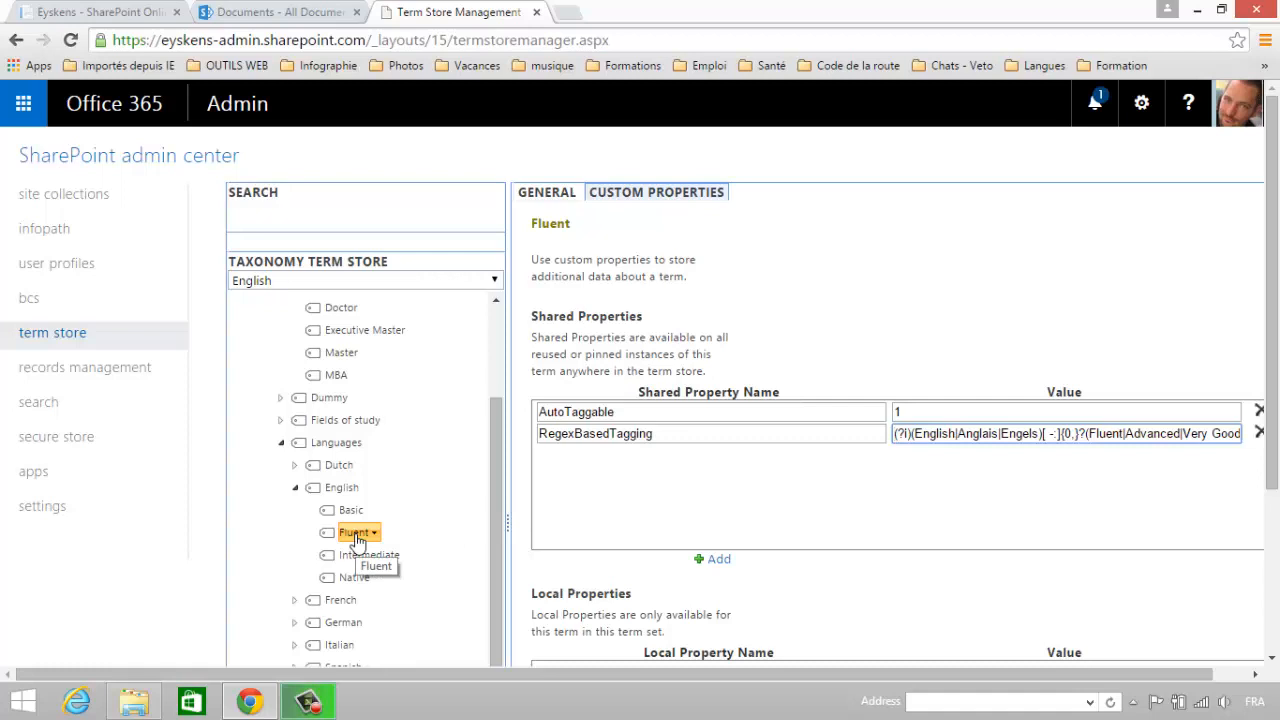
{"action": "left_click", "coordinate": [971, 433]}
{"action": "key", "text": "ctrl+a"}
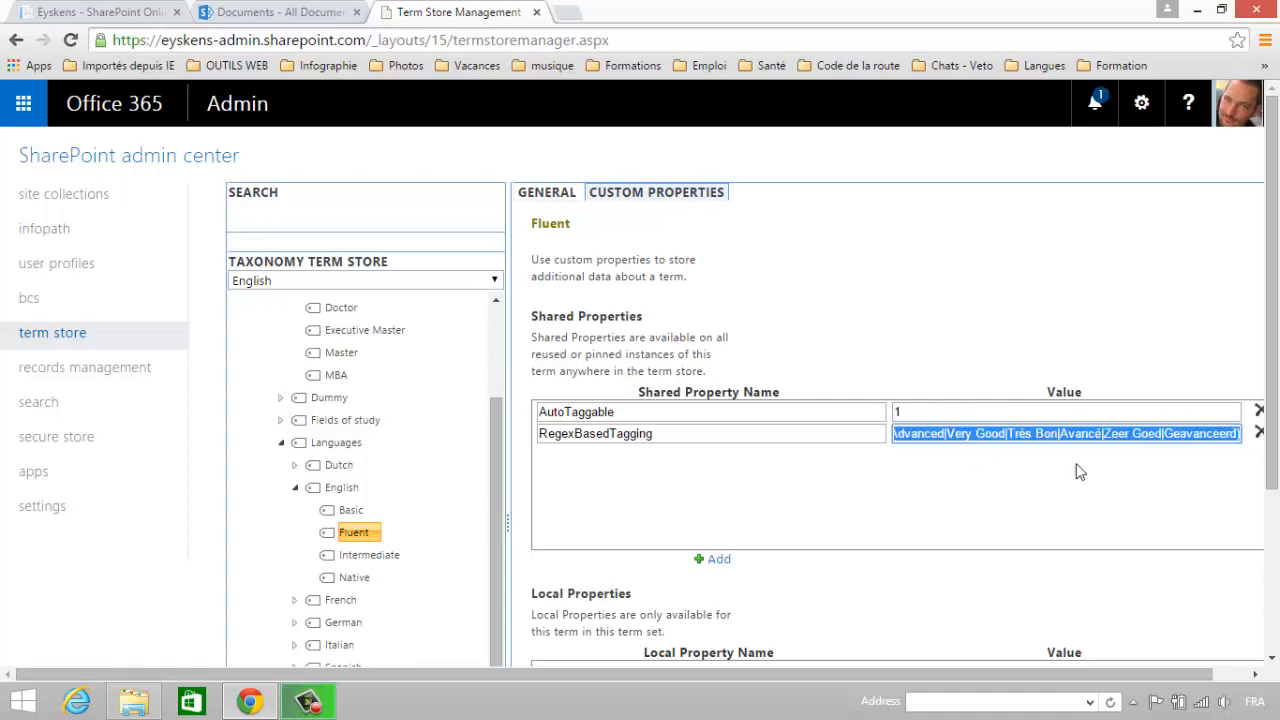
{"action": "key", "text": "super+r"}
{"action": "type", "text": "notepad"}
{"action": "key", "text": "Return"}
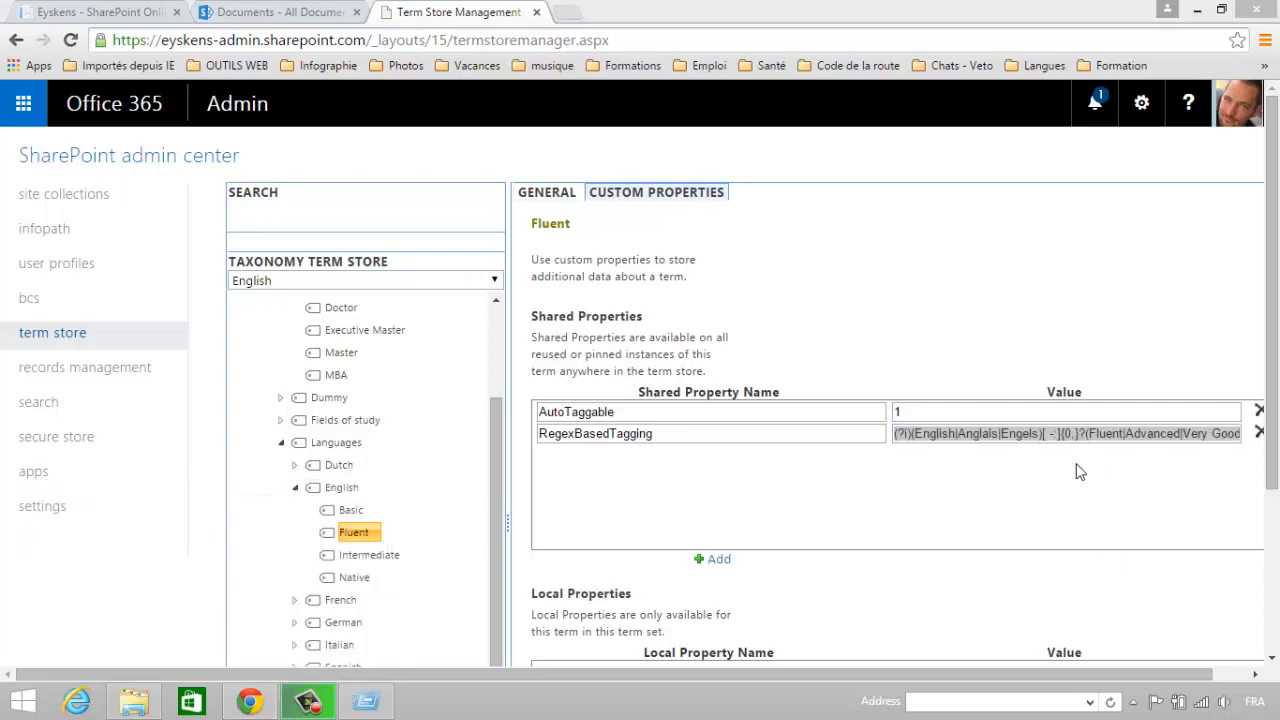
{"action": "type", "text": "(?i)(English|Anglais|Engels)[ -:]{0,}?(Fluent|Advanced|Very Good|Très Bon|Avancé|Zeer Goed|Geavanceerd)"}
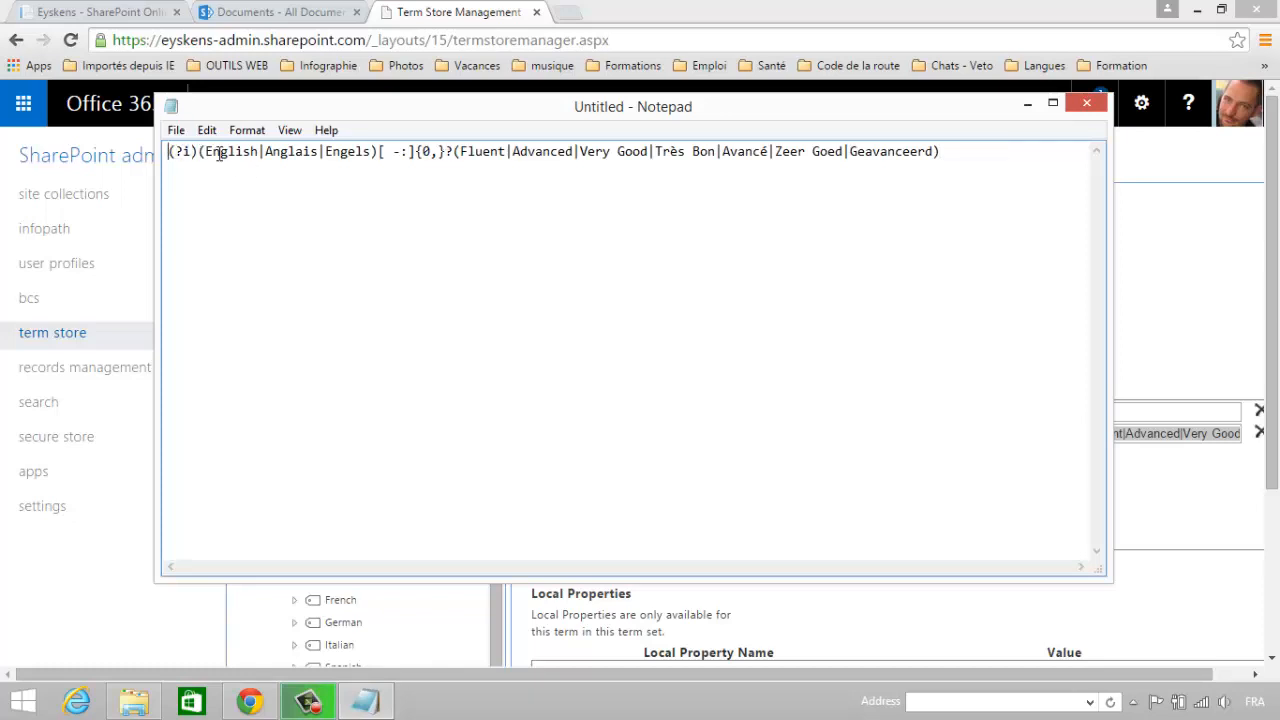
Examine the regular expression in Notepad by highlighting its language names, separator class, Fluent alternative and whole pattern, then close Notepad without saving
{"action": "left_click_drag", "start_coordinate": [206, 152], "coordinate": [325, 152]}
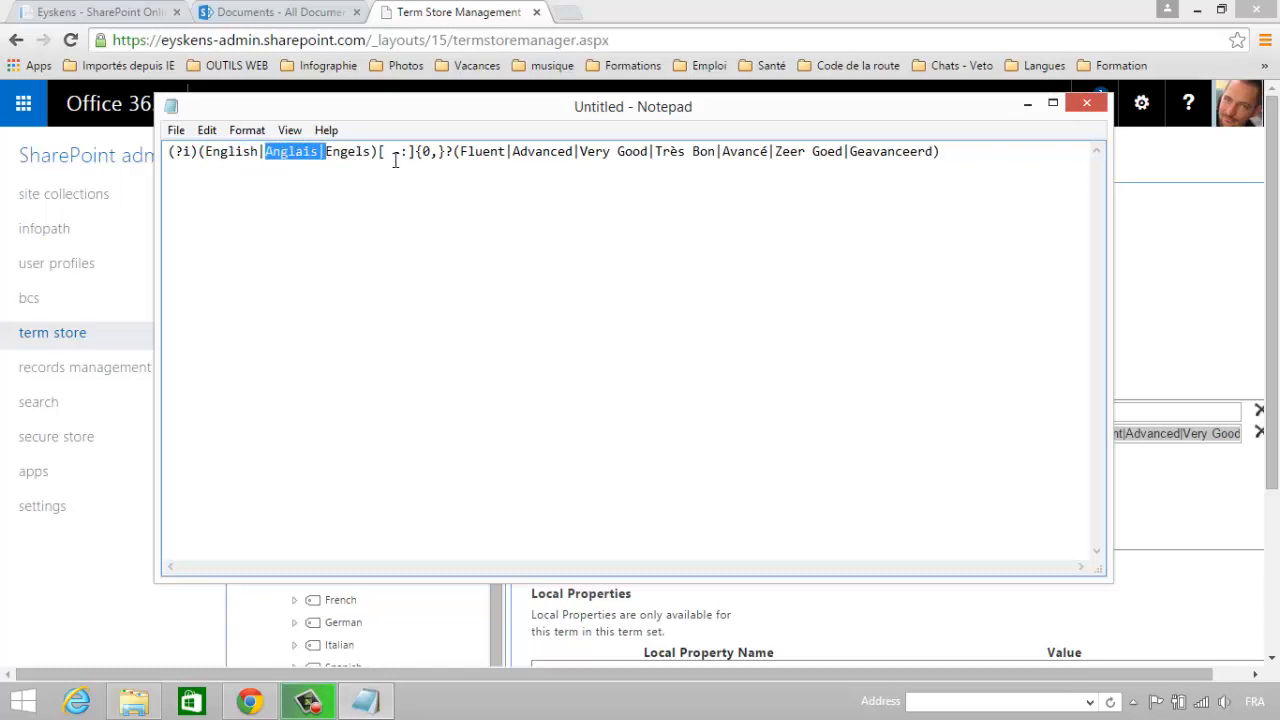
{"action": "left_click_drag", "start_coordinate": [377, 152], "coordinate": [416, 152]}
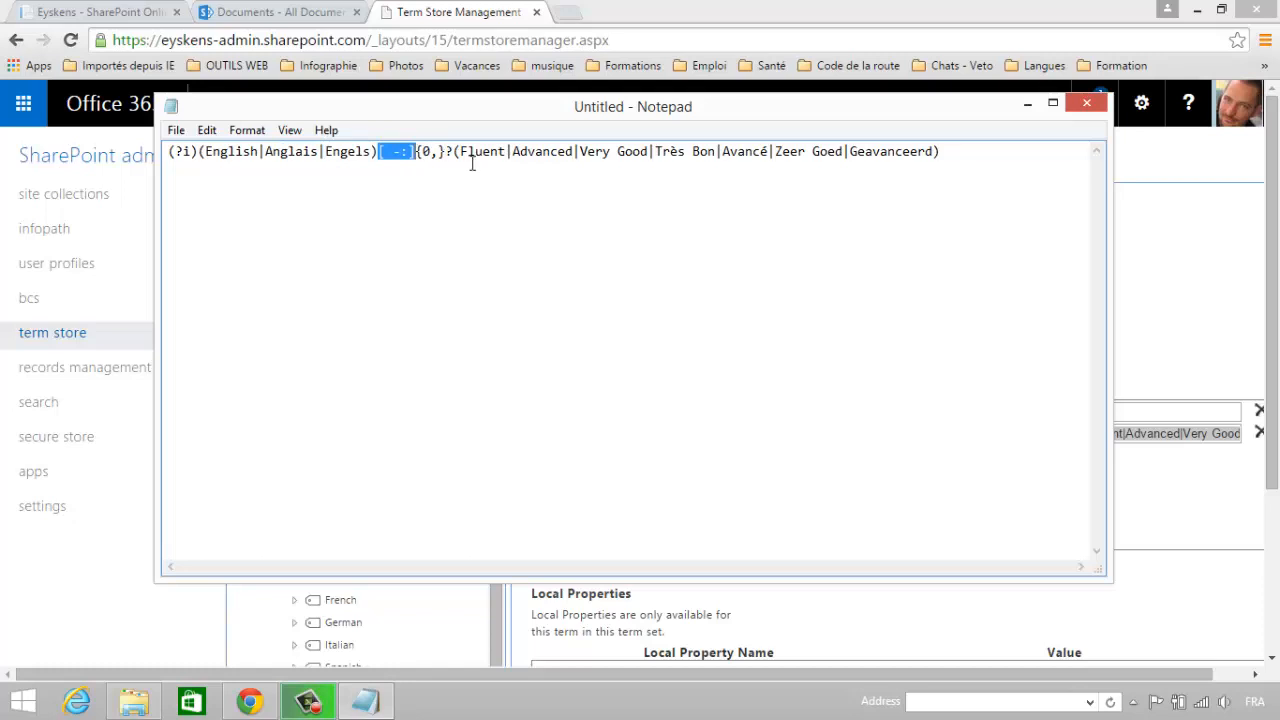
{"action": "left_click_drag", "start_coordinate": [458, 151], "coordinate": [503, 152]}
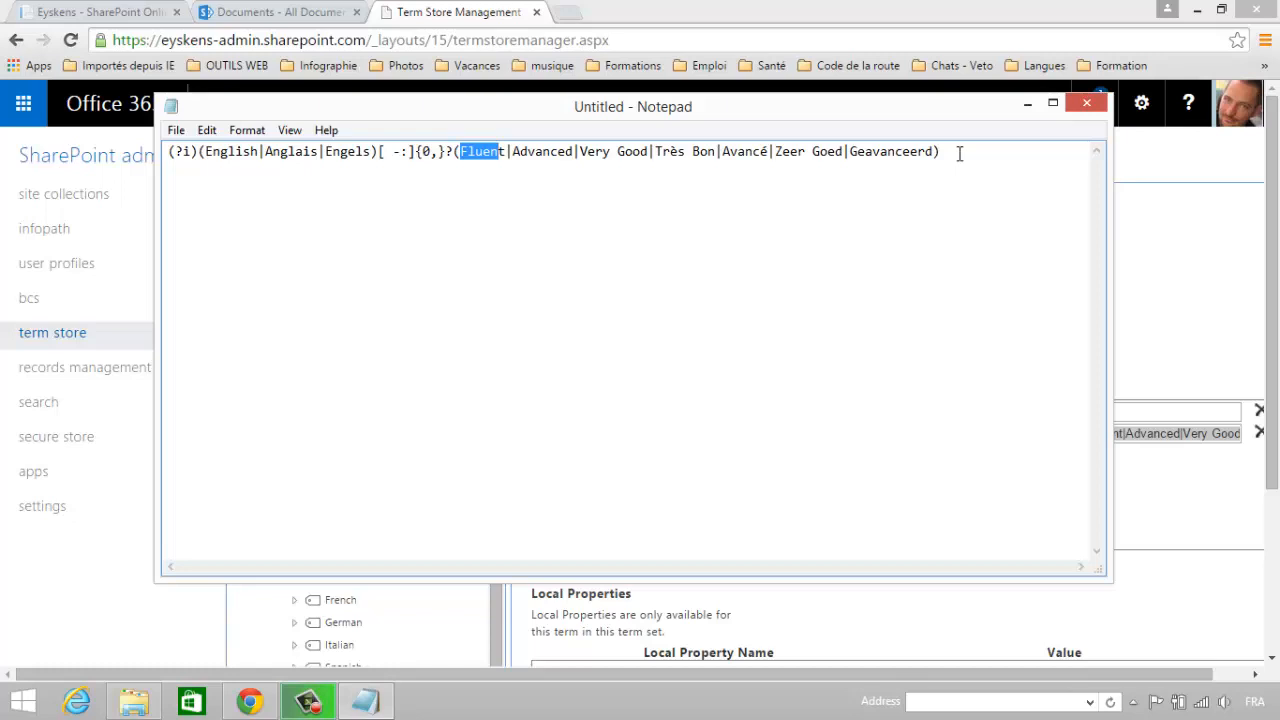
{"action": "left_click_drag", "start_coordinate": [991, 148], "coordinate": [157, 135]}
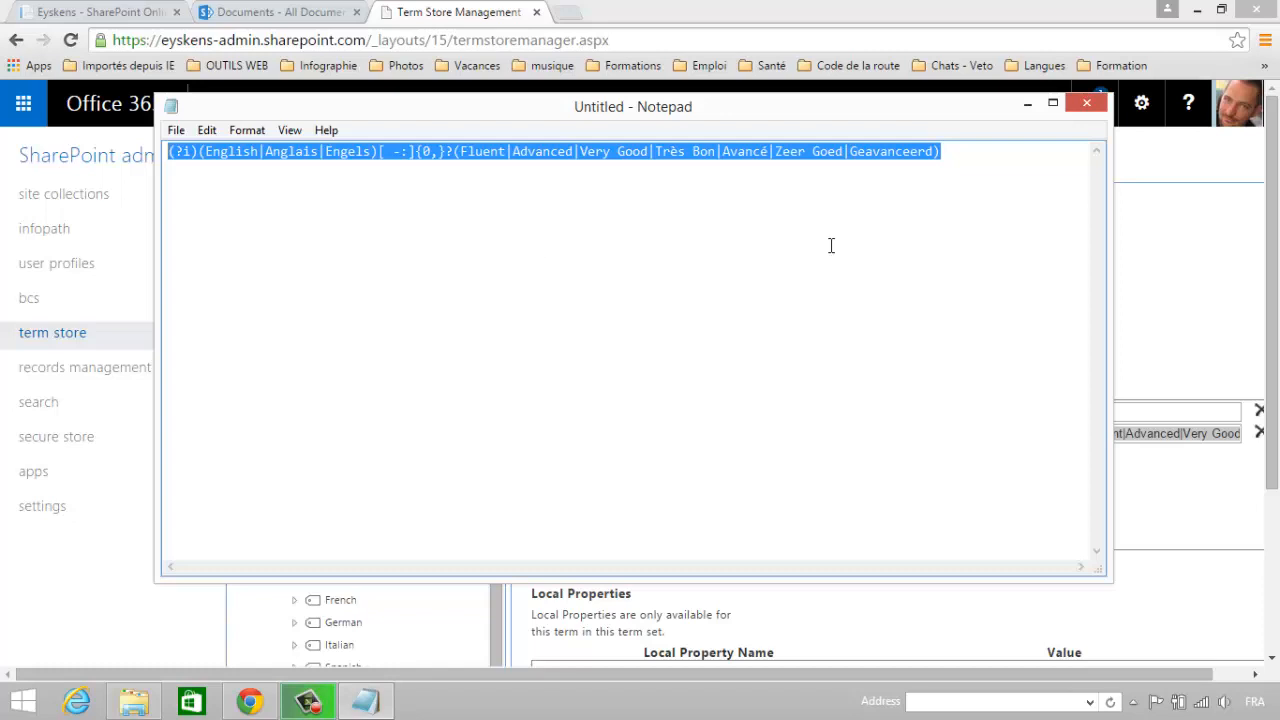
{"action": "left_click", "coordinate": [1086, 104]}
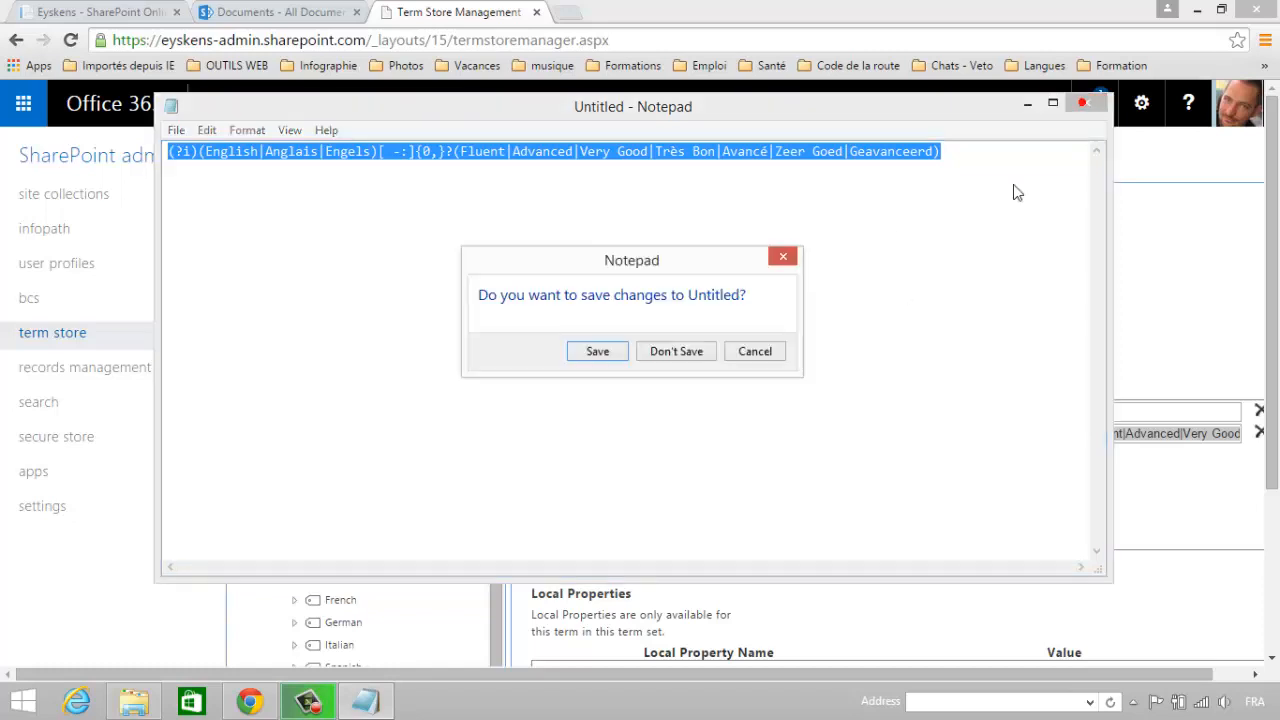
{"action": "left_click", "coordinate": [686, 358]}
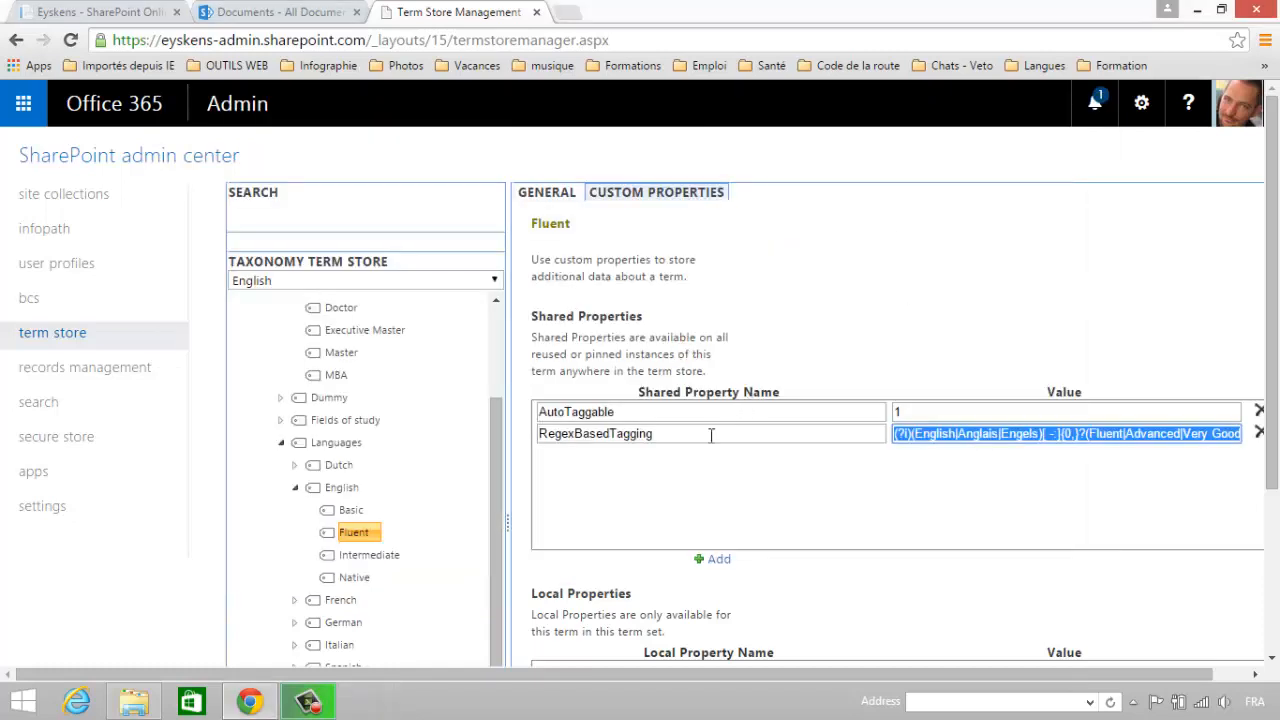
Review the Fluent term's RegexBasedTagging property name and the language part of its regular expression value
{"action": "left_click", "coordinate": [708, 434]}
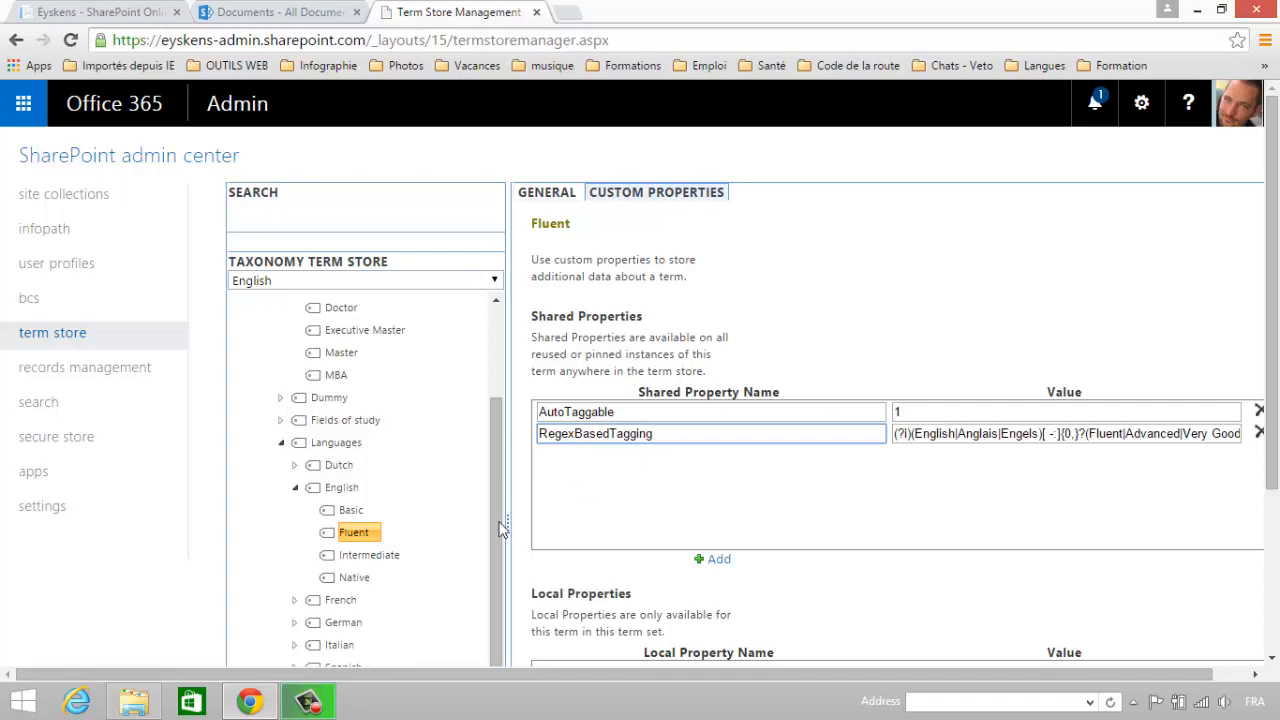
{"action": "left_click", "coordinate": [926, 433]}
{"action": "double_click", "coordinate": [926, 433]}
{"action": "left_click", "coordinate": [1000, 433]}
{"action": "left_click_drag", "start_coordinate": [896, 433], "coordinate": [995, 433]}
{"action": "left_click", "coordinate": [955, 433]}
{"action": "left_click", "coordinate": [1003, 433]}
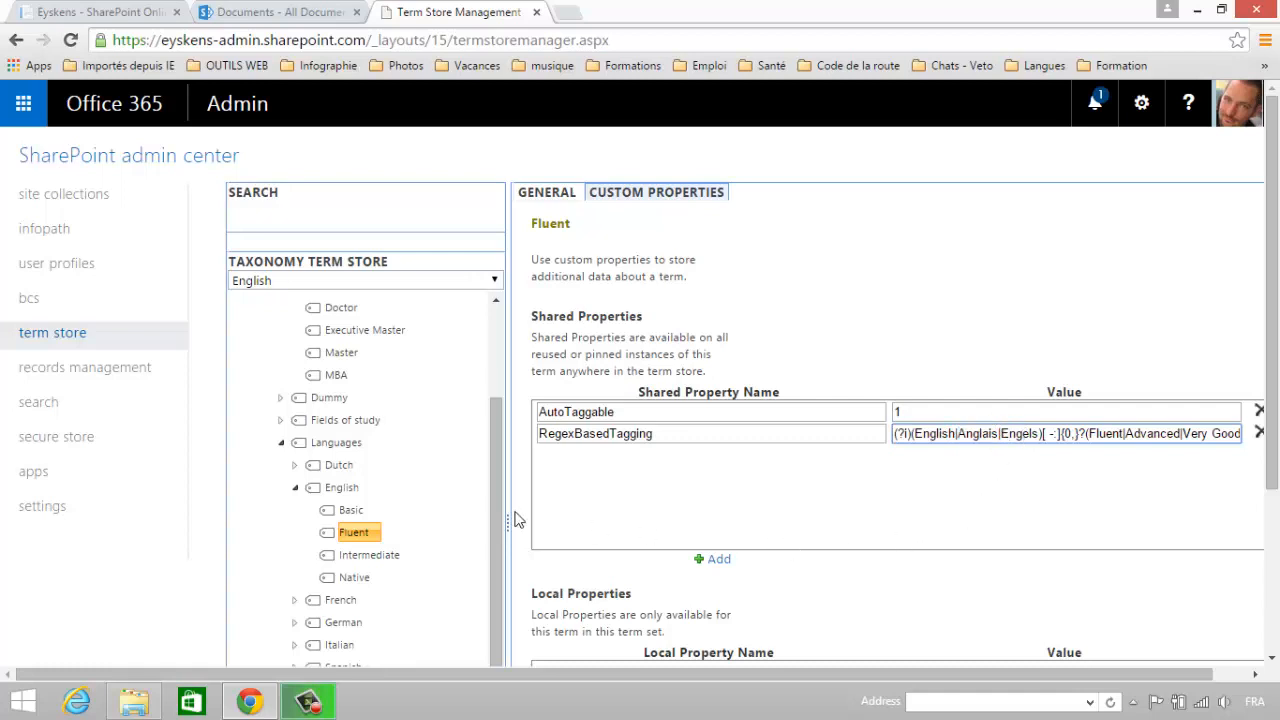
Review the general settings of the Basic term under English, viewing its labels in French and switching the language back to English
{"action": "left_click", "coordinate": [348, 511]}
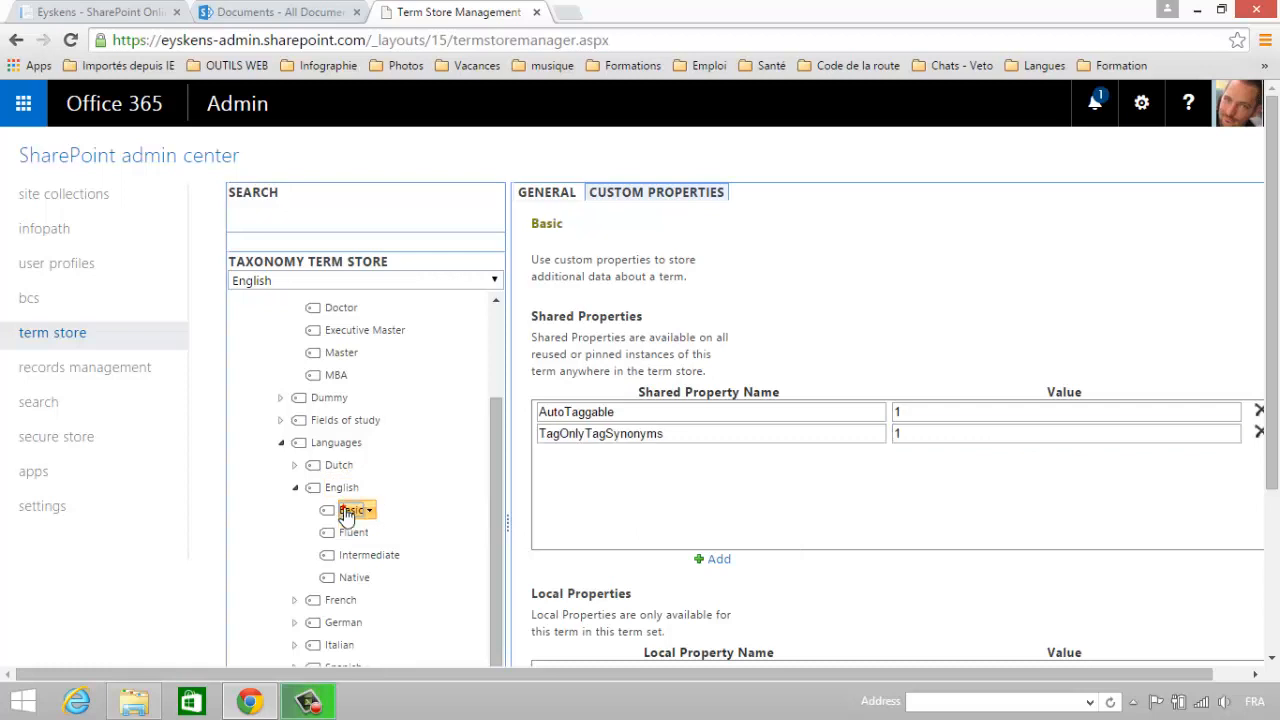
{"action": "left_click", "coordinate": [546, 193]}
{"action": "scroll", "coordinate": [951, 371], "scroll_direction": "down", "scroll_amount": 1}
{"action": "left_click", "coordinate": [790, 315]}
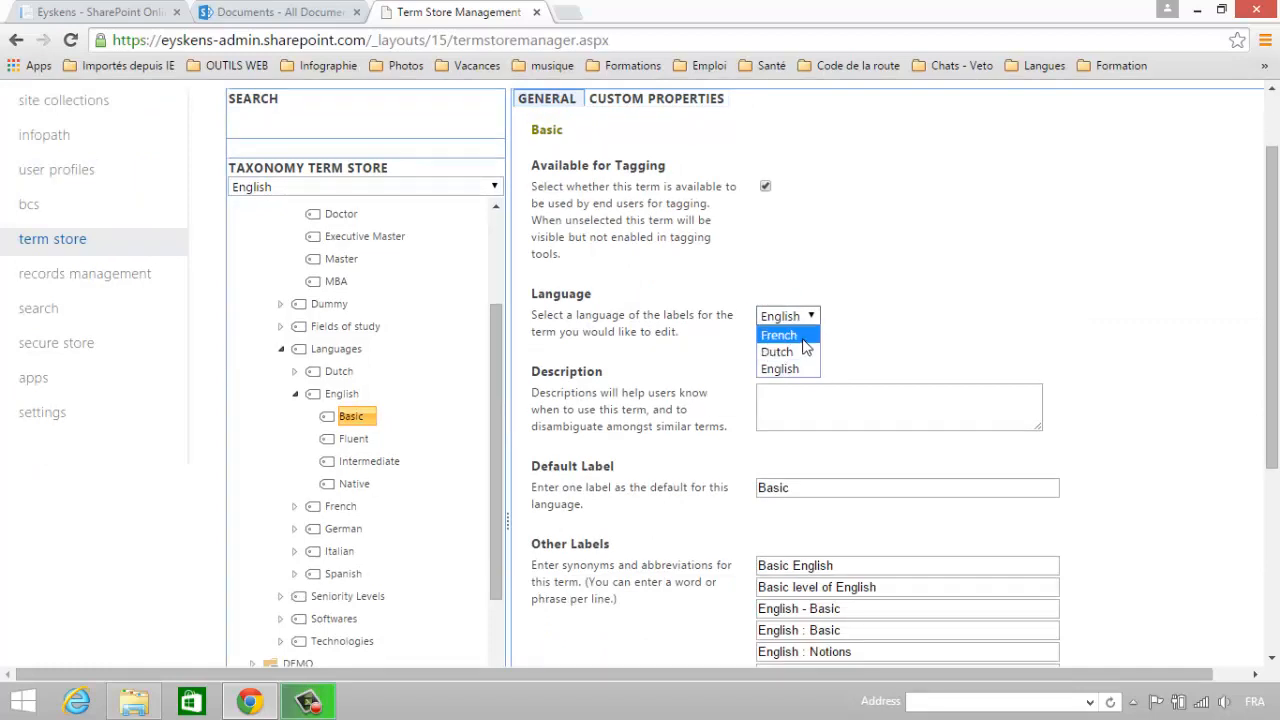
{"action": "left_click", "coordinate": [803, 339]}
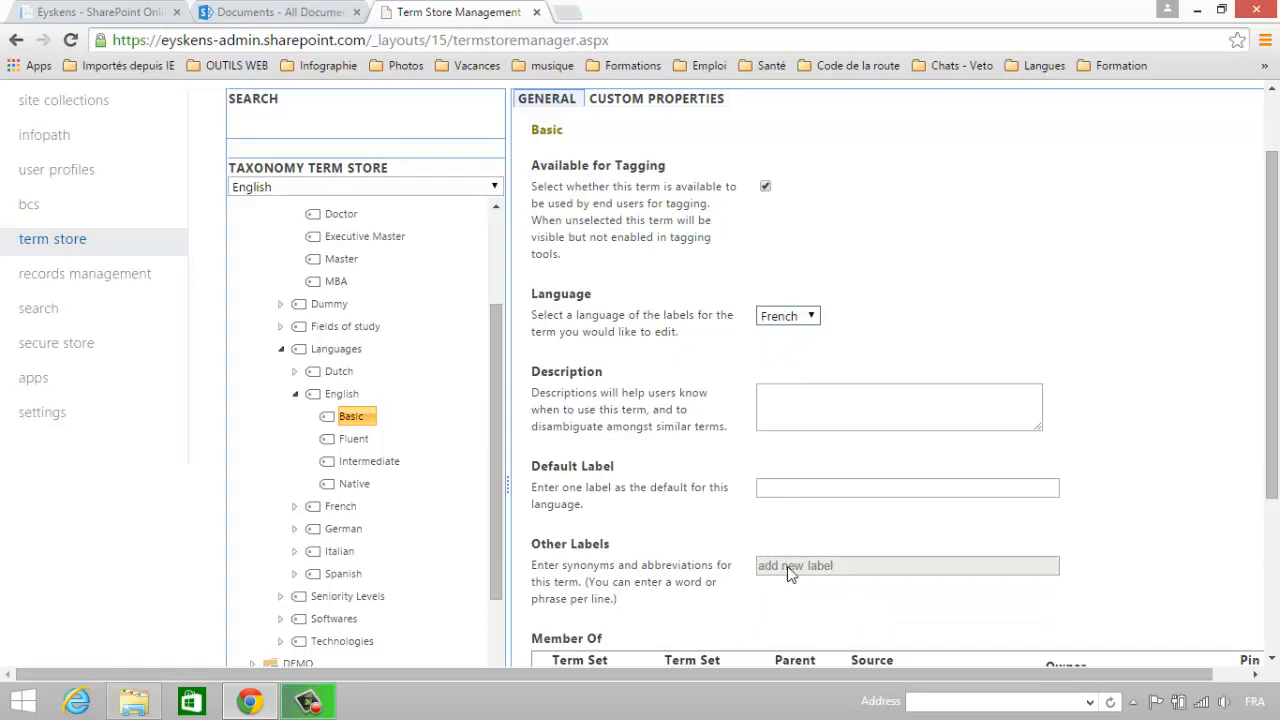
{"action": "left_click", "coordinate": [792, 318]}
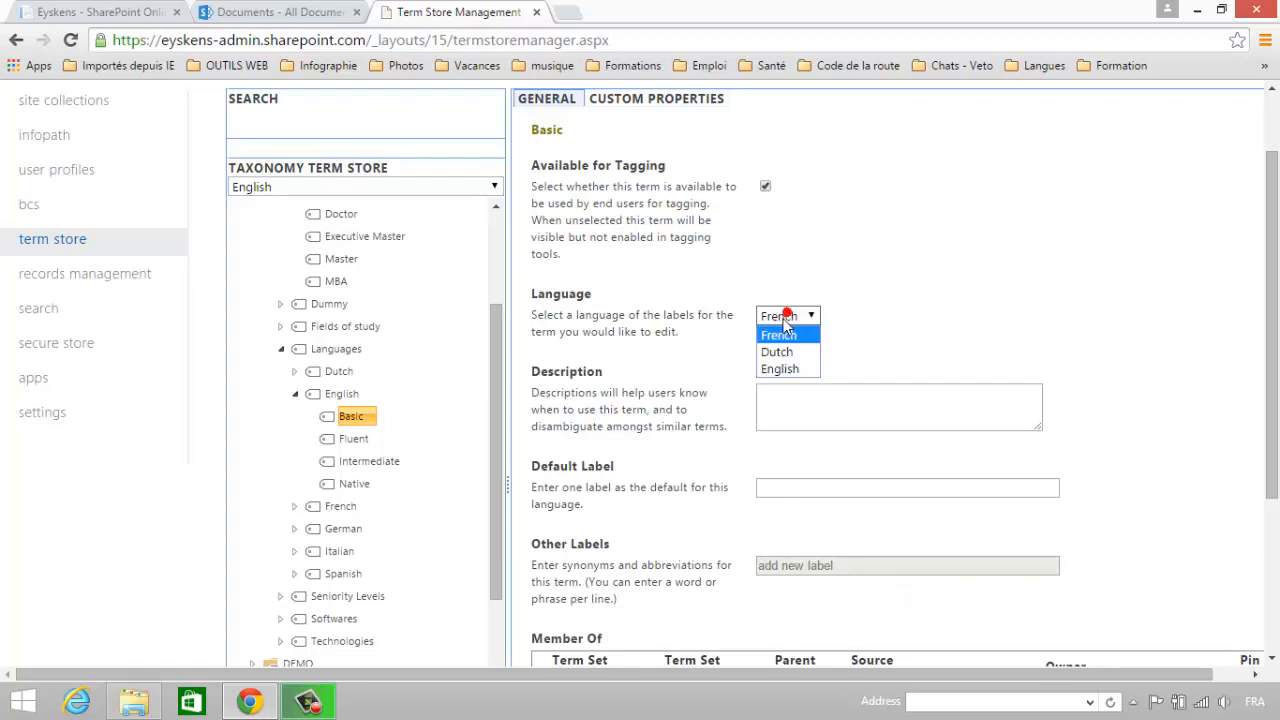
{"action": "left_click", "coordinate": [779, 369]}
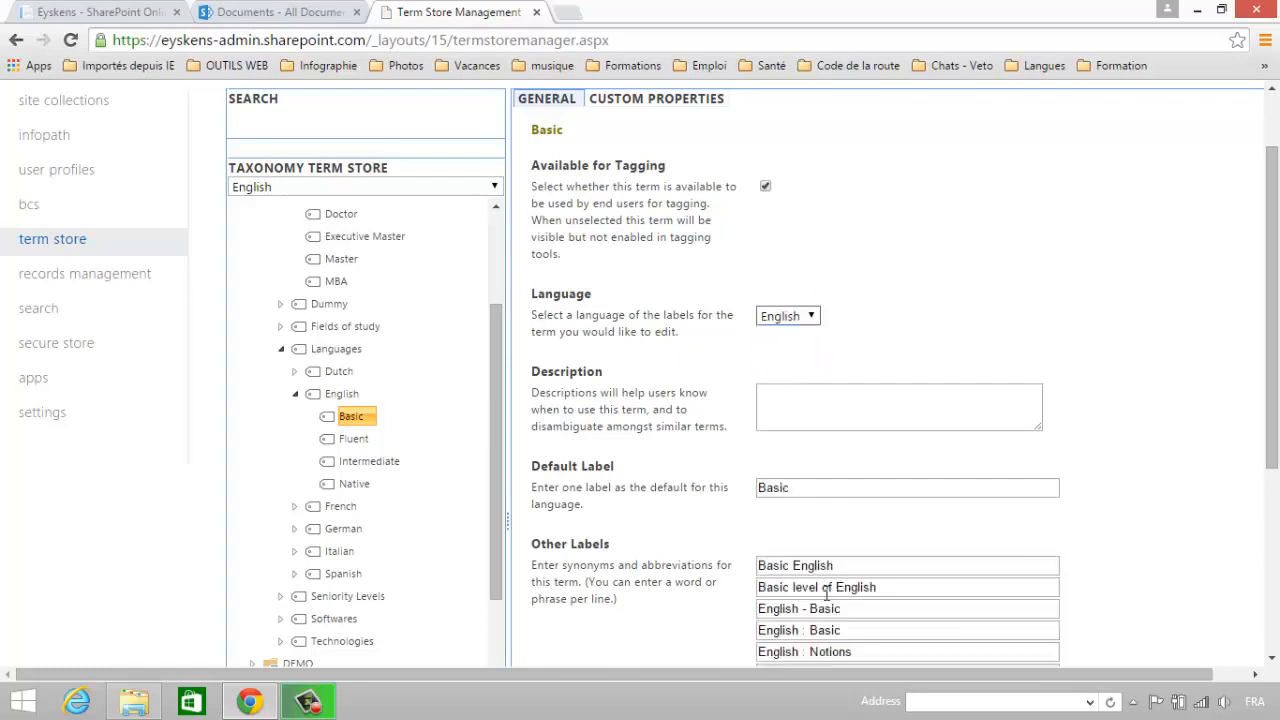
{"action": "left_click", "coordinate": [835, 487]}
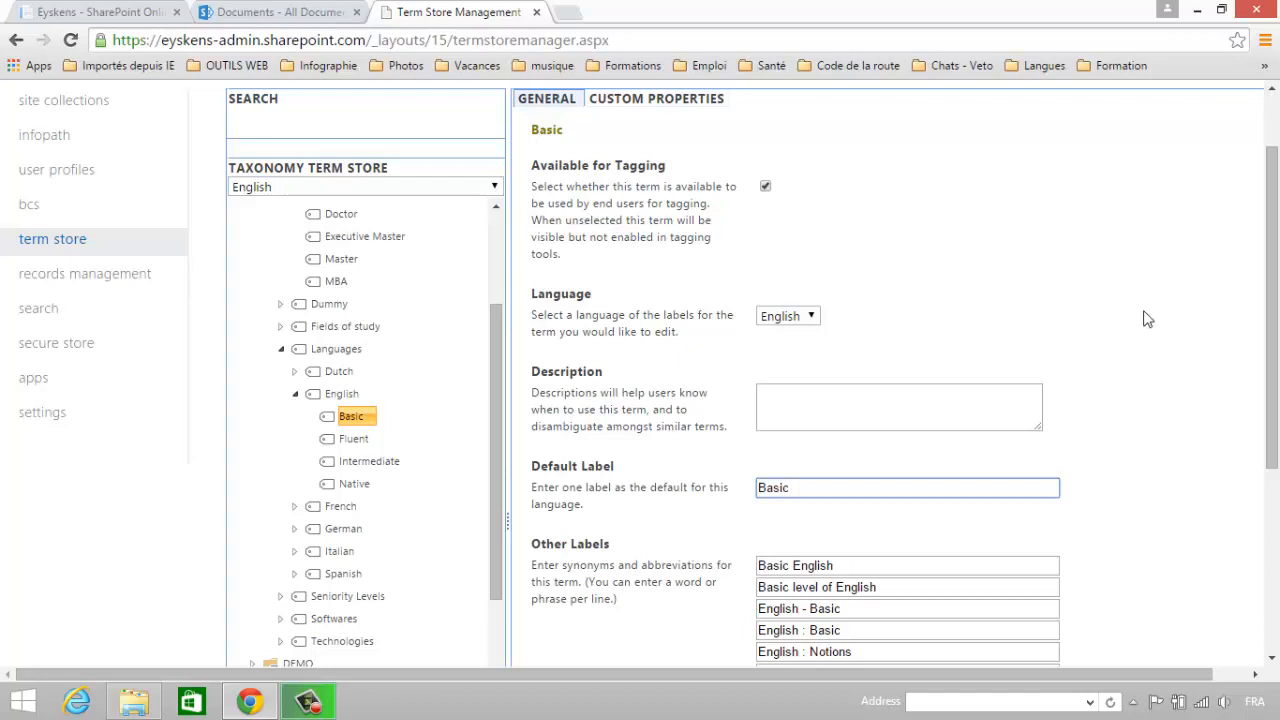
Select the Dutch term, then open the Bachelor term under Degree and view its custom properties
{"action": "left_click", "coordinate": [339, 371]}
{"action": "scroll", "coordinate": [645, 413], "scroll_direction": "up", "scroll_amount": 1}
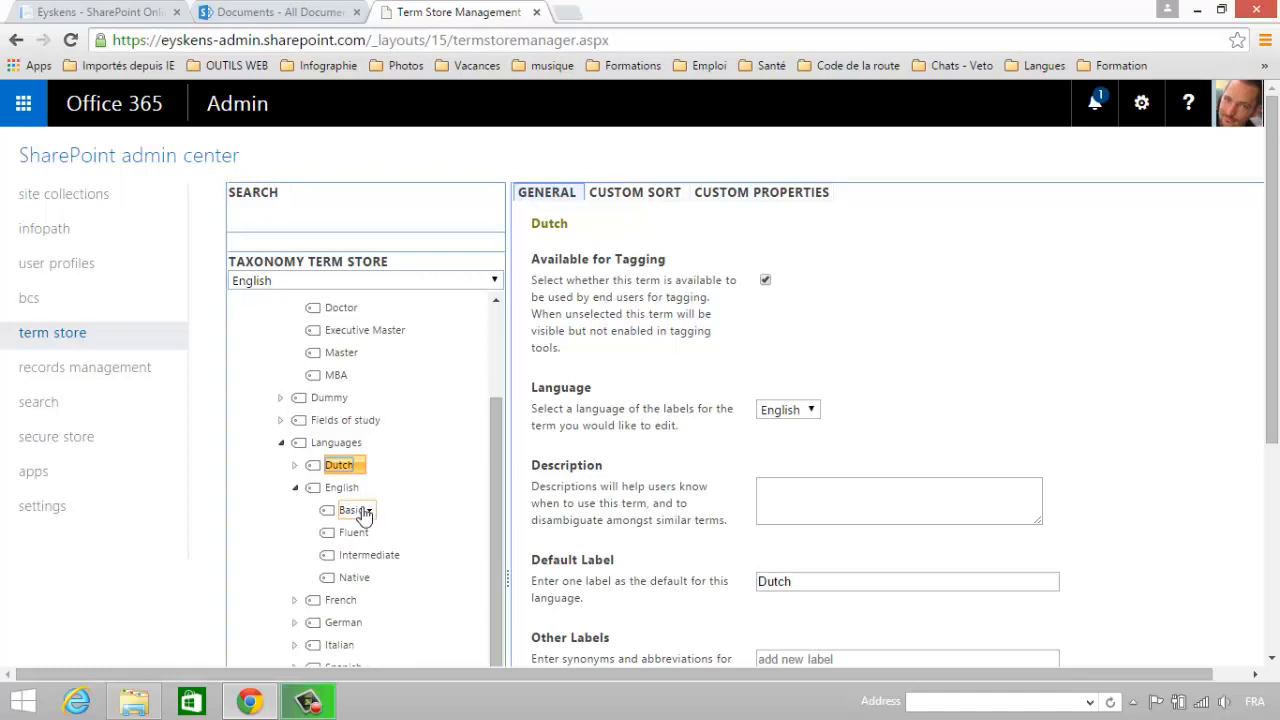
{"action": "scroll", "coordinate": [405, 452], "scroll_direction": "up", "scroll_amount": 3}
{"action": "left_click", "coordinate": [338, 438]}
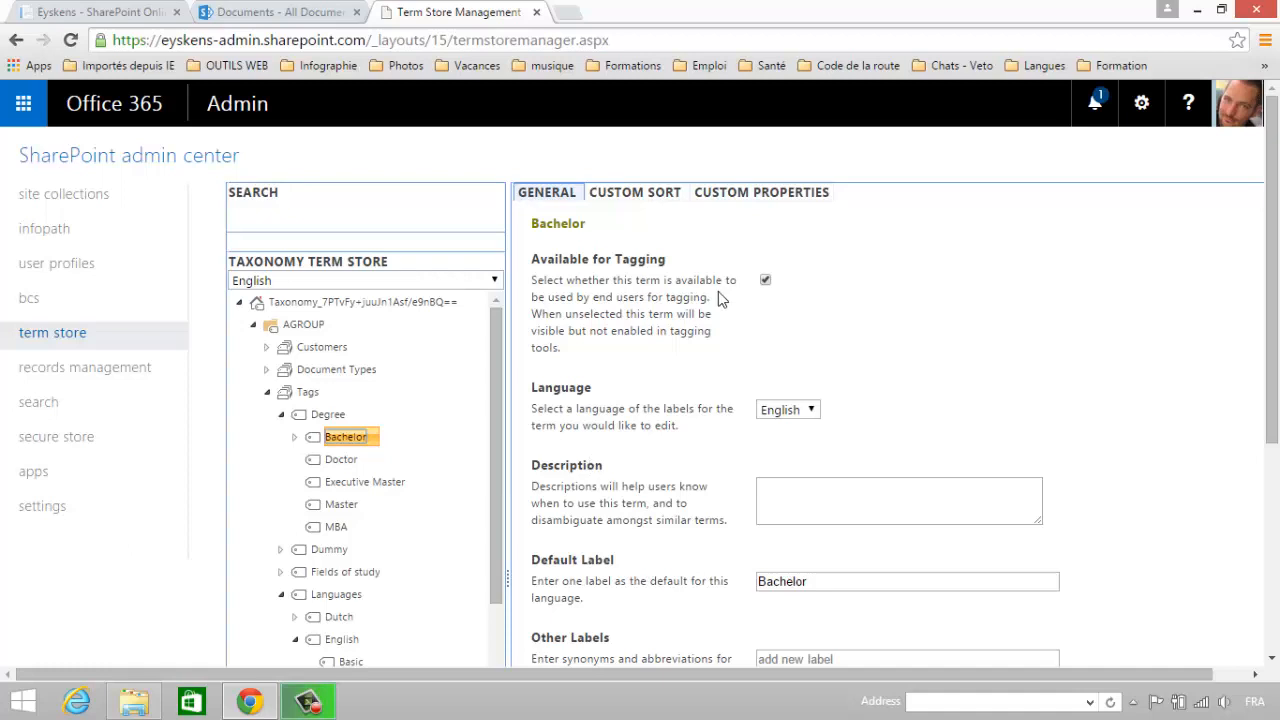
{"action": "left_click", "coordinate": [708, 196]}
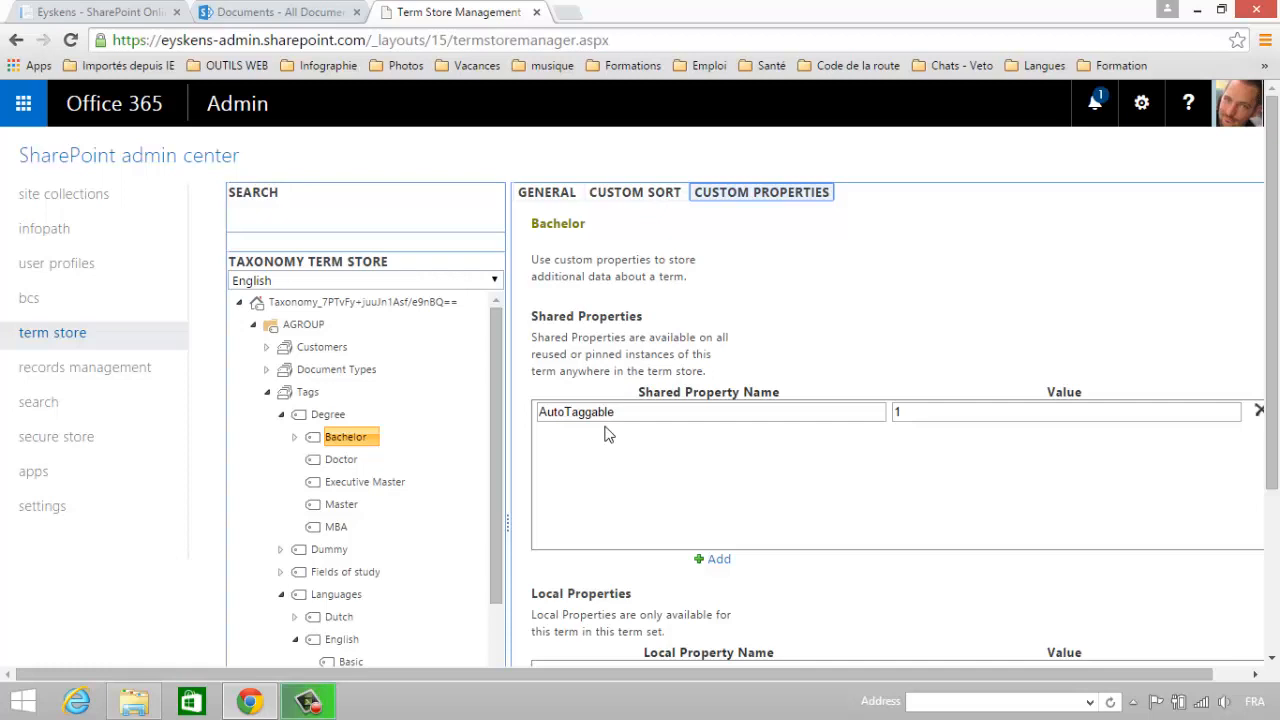
Expand the Dutch branch and examine the custom properties of its Basic term, highlighting the TagOnlyTagSynonyms property name
{"action": "scroll", "coordinate": [479, 458], "scroll_direction": "down", "scroll_amount": 2}
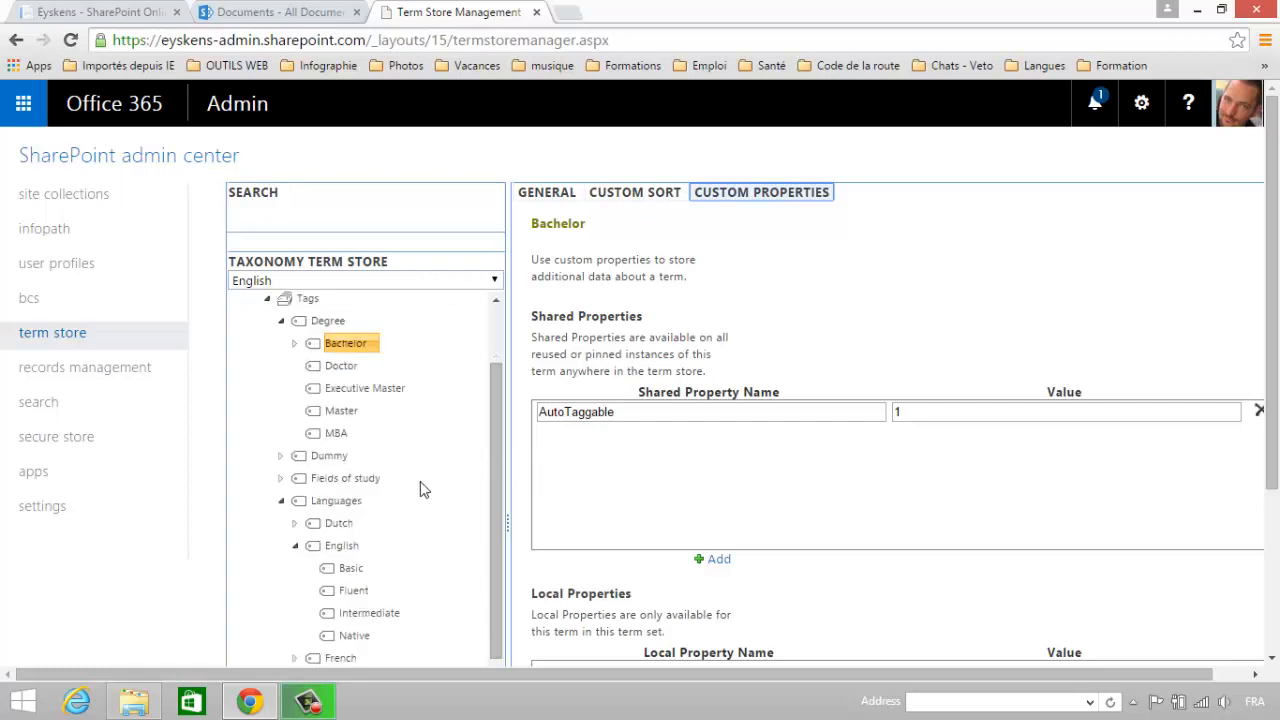
{"action": "left_click", "coordinate": [295, 524]}
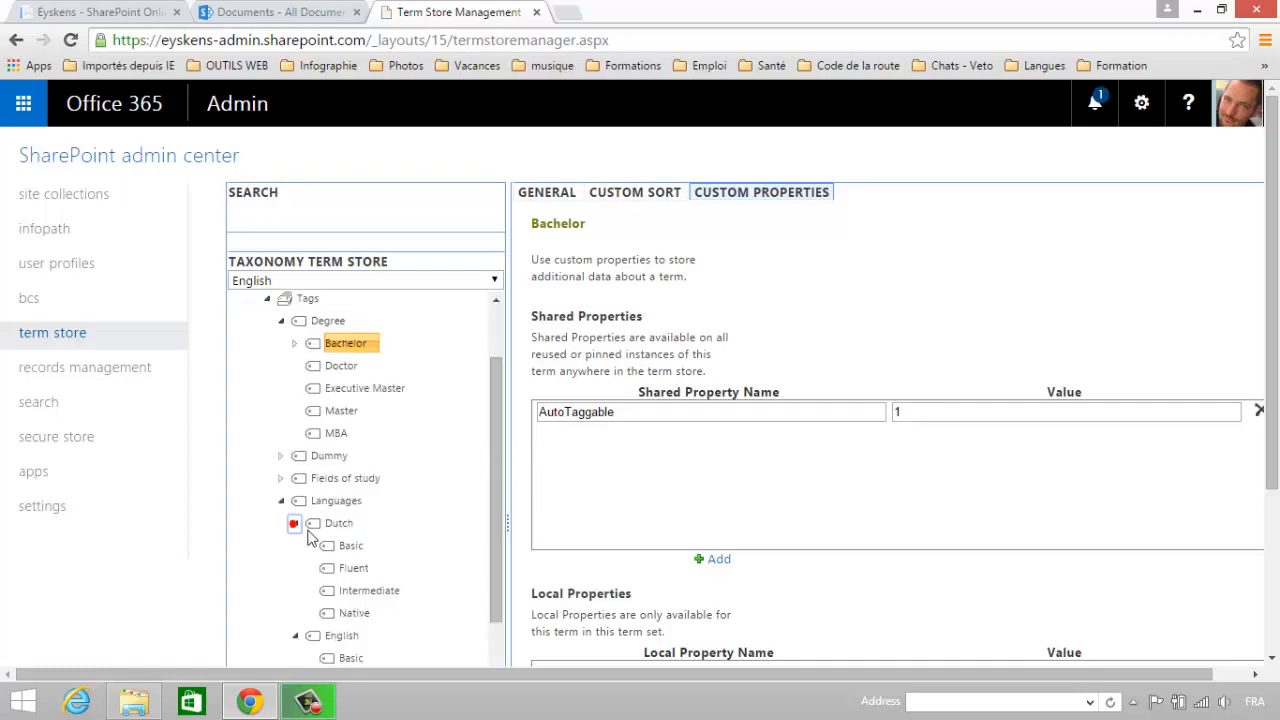
{"action": "left_click", "coordinate": [350, 545]}
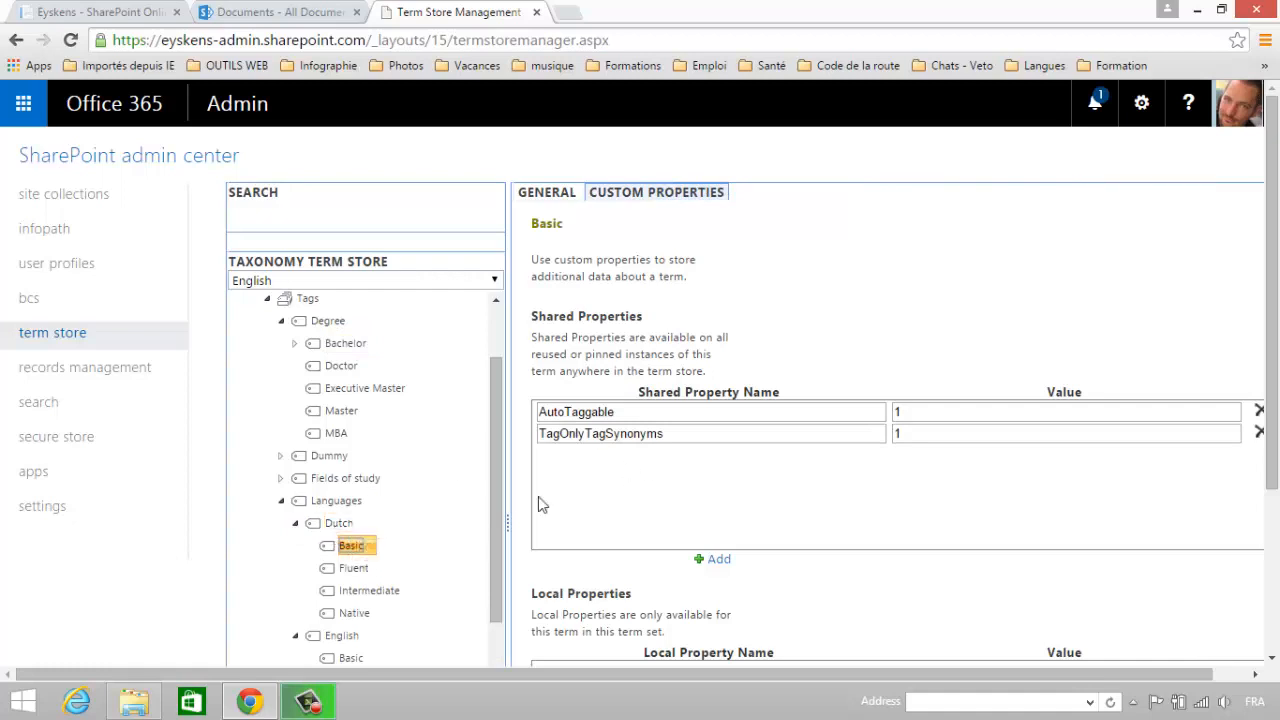
{"action": "double_click", "coordinate": [680, 434]}
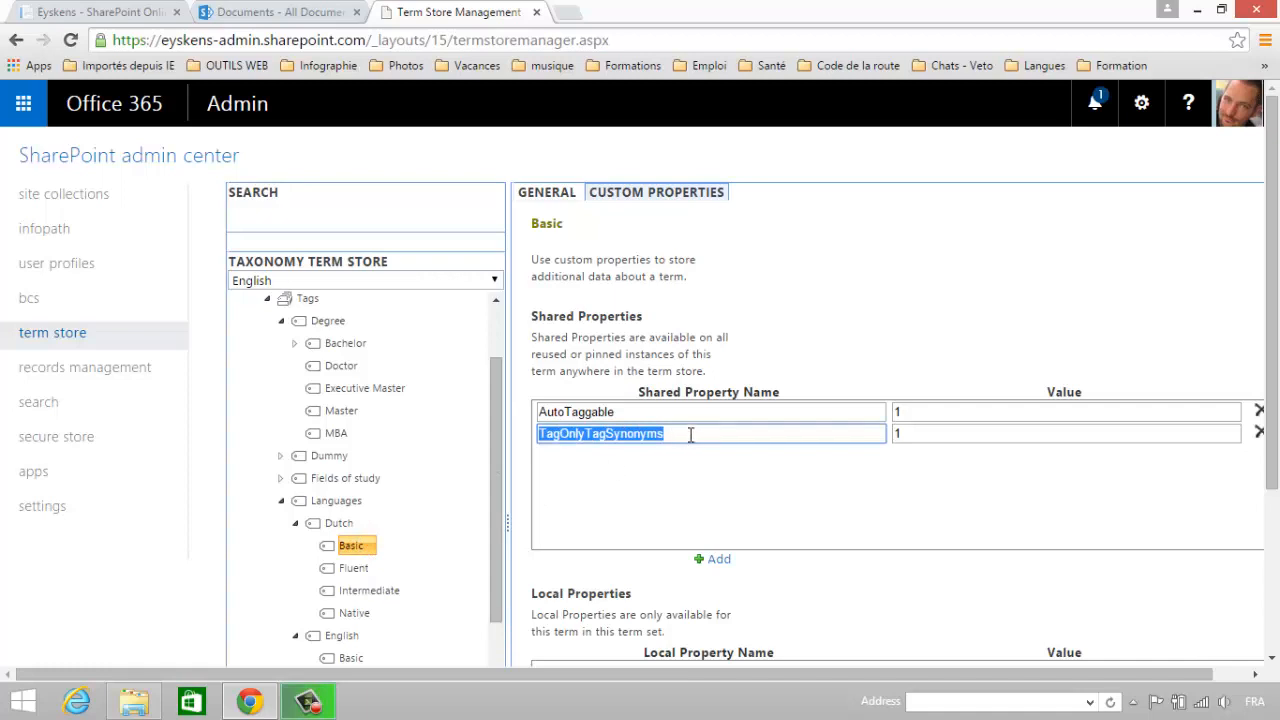
{"action": "left_click", "coordinate": [686, 195]}
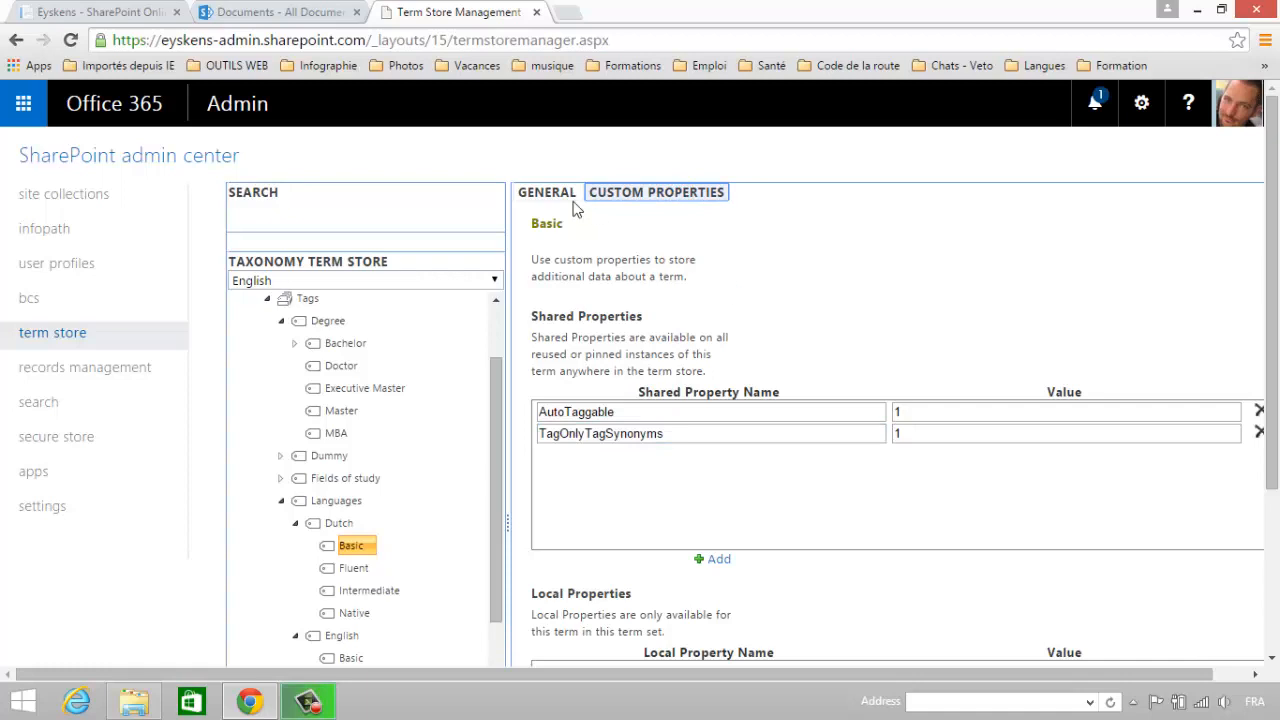
Review the general settings of the Basic term under Dutch, highlighting each of its synonyms from Basic Dutch to Notions in Dutch
{"action": "left_click", "coordinate": [548, 192]}
{"action": "scroll", "coordinate": [846, 386], "scroll_direction": "down", "scroll_amount": 3}
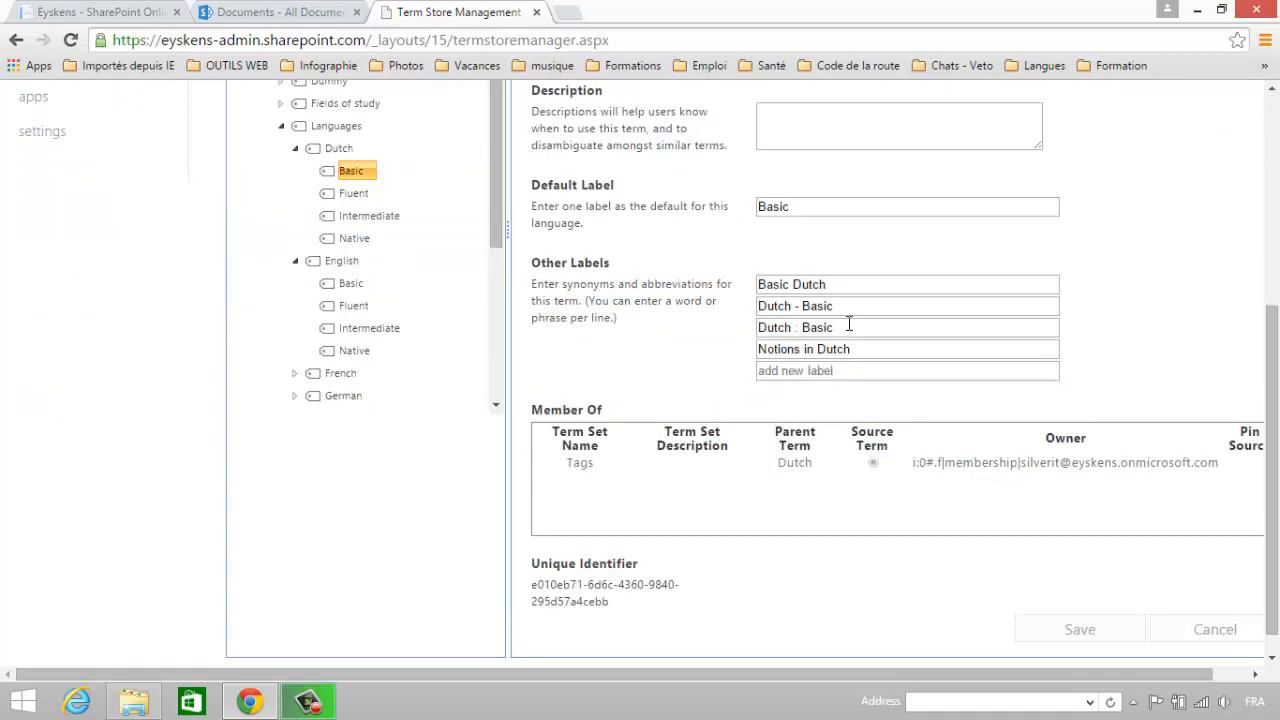
{"action": "triple_click", "coordinate": [851, 289]}
{"action": "triple_click", "coordinate": [849, 303]}
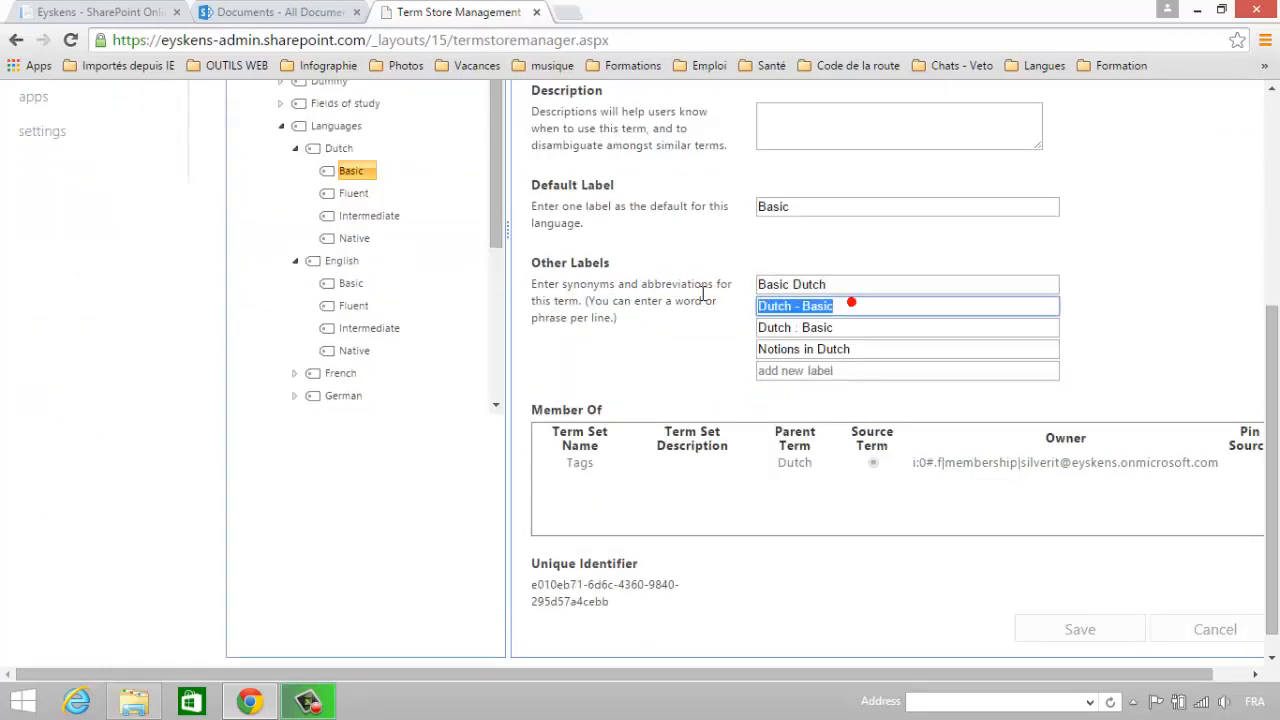
{"action": "triple_click", "coordinate": [837, 284]}
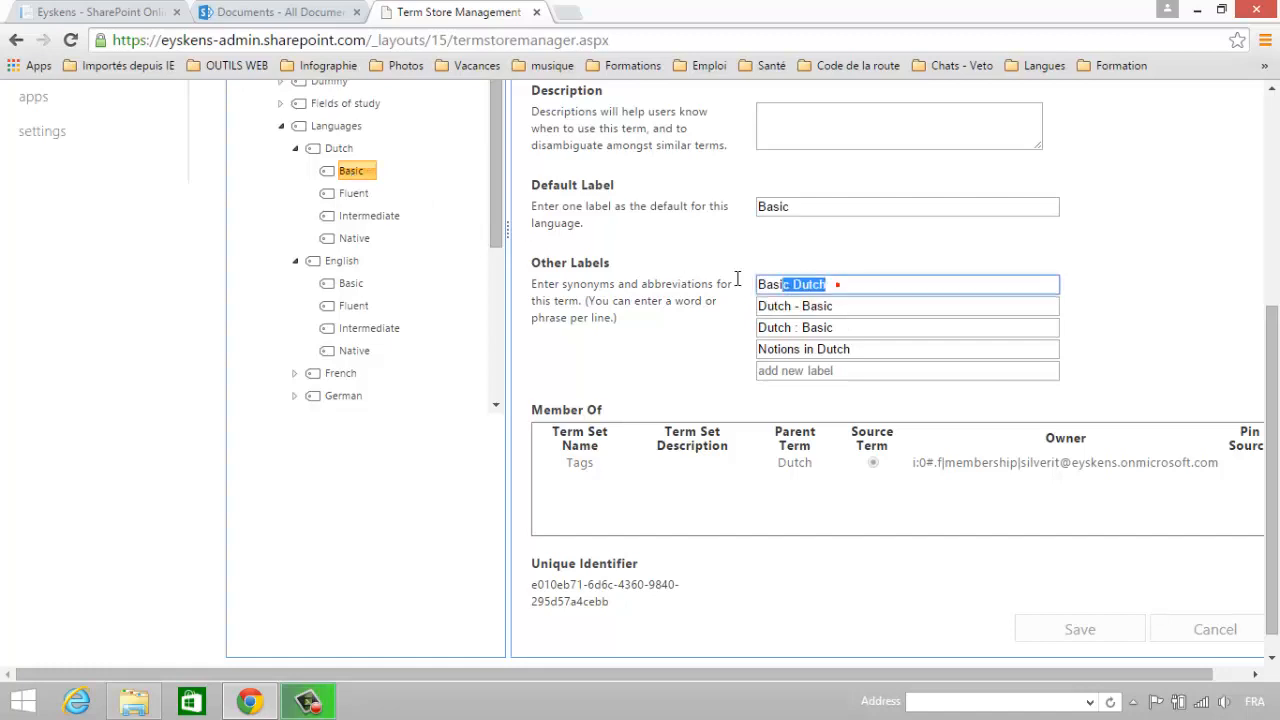
{"action": "triple_click", "coordinate": [837, 306]}
{"action": "triple_click", "coordinate": [838, 328]}
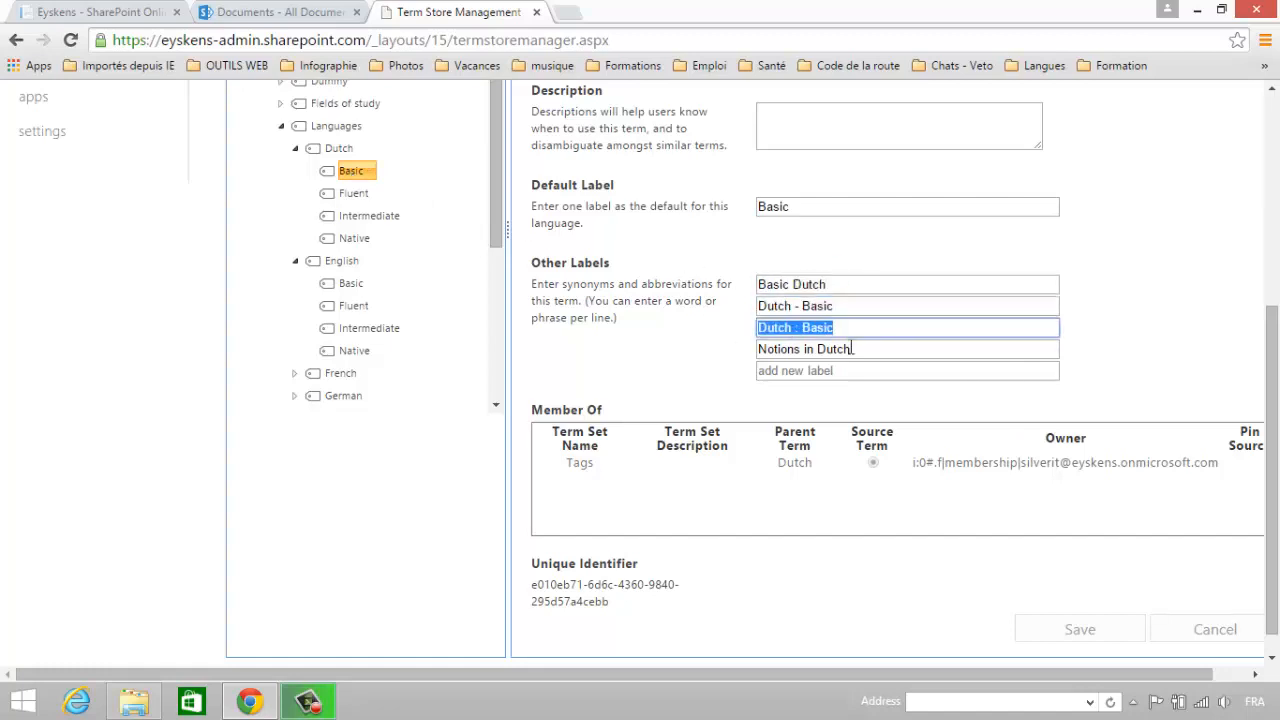
{"action": "triple_click", "coordinate": [852, 349]}
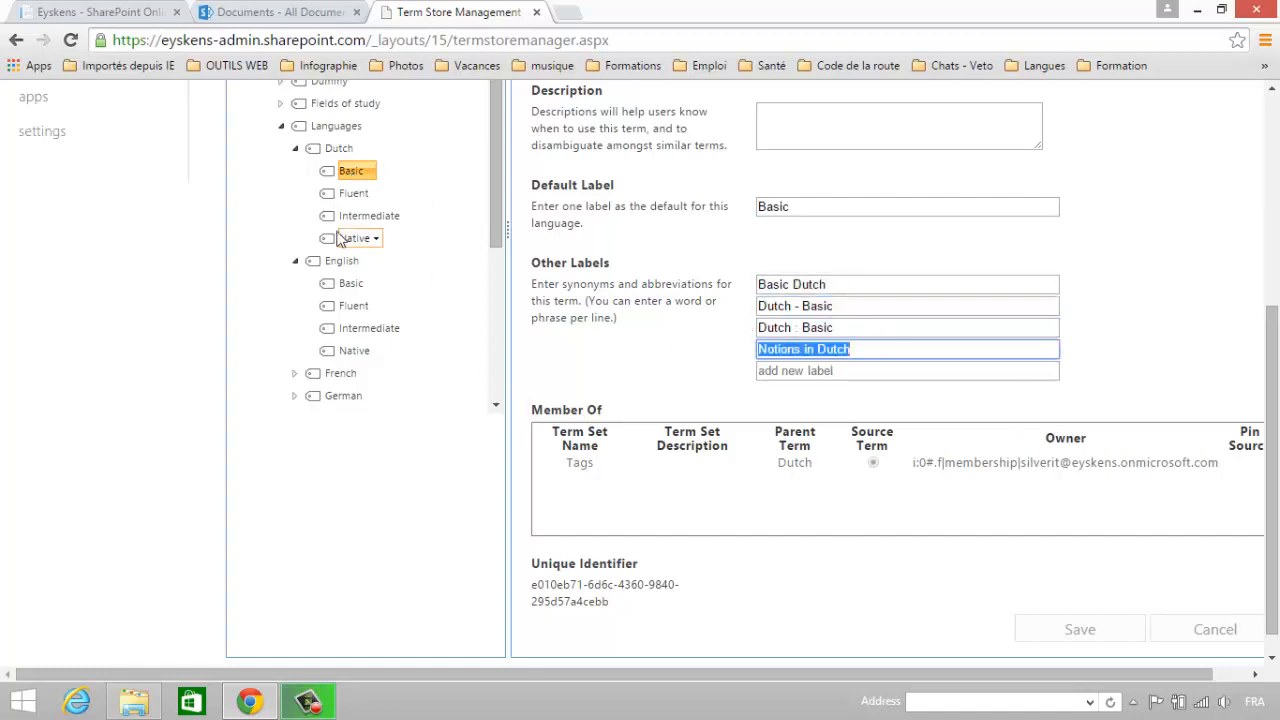
Open the Fluent term under English without saving, then highlight its RegexBasedTagging custom property name and regular expression value
{"action": "left_click", "coordinate": [354, 193]}
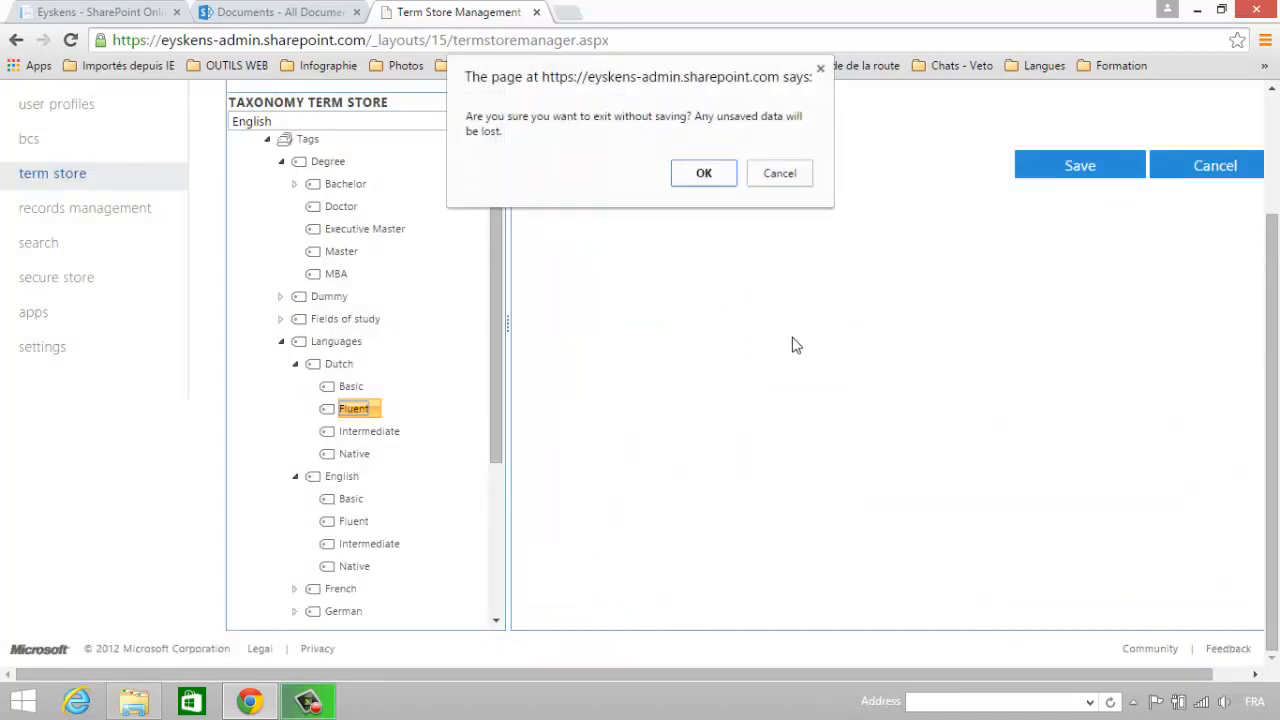
{"action": "left_click", "coordinate": [780, 173]}
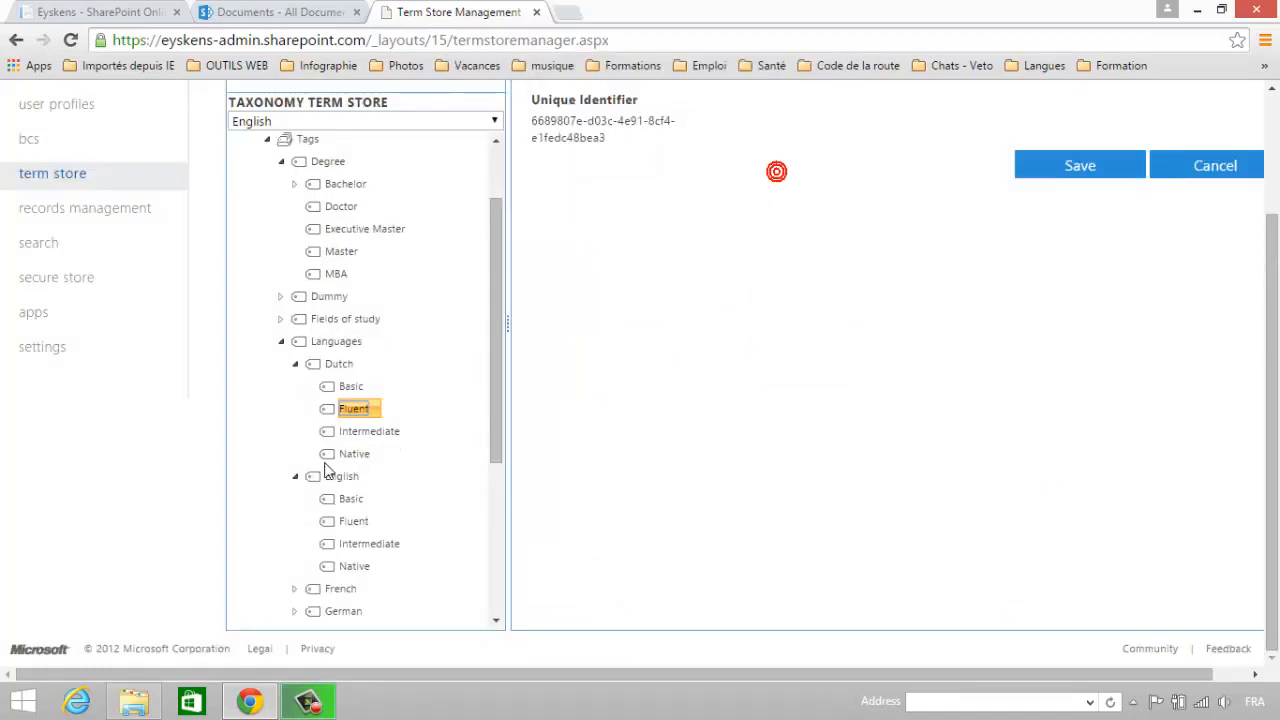
{"action": "left_click", "coordinate": [352, 521]}
{"action": "left_click", "coordinate": [703, 174]}
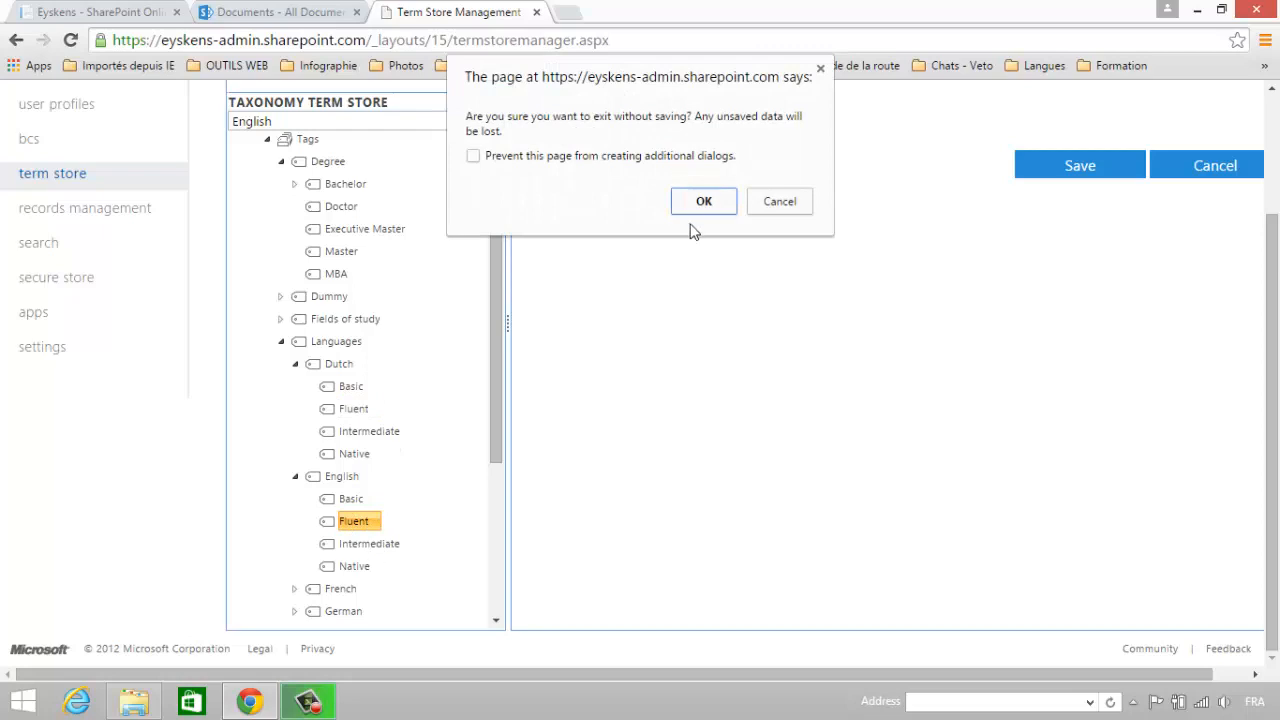
{"action": "left_click", "coordinate": [690, 210]}
{"action": "scroll", "coordinate": [791, 345], "scroll_direction": "up", "scroll_amount": 2}
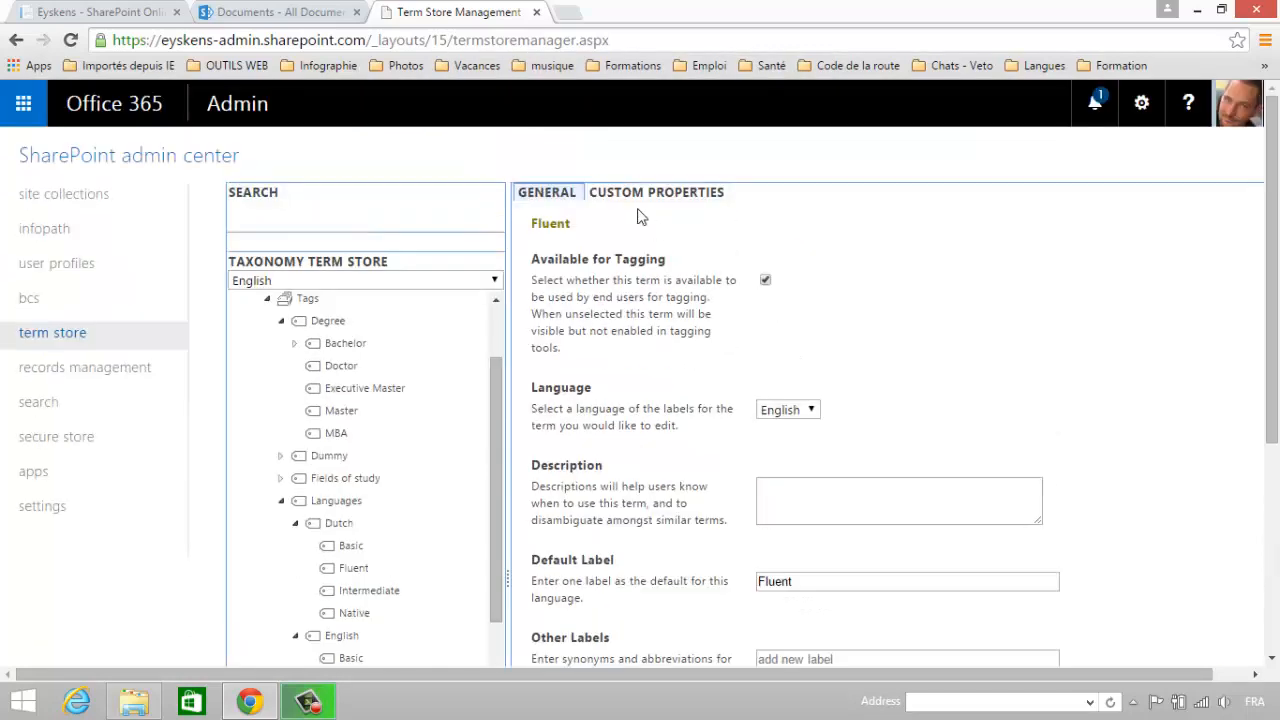
{"action": "left_click", "coordinate": [647, 196]}
{"action": "double_click", "coordinate": [660, 434]}
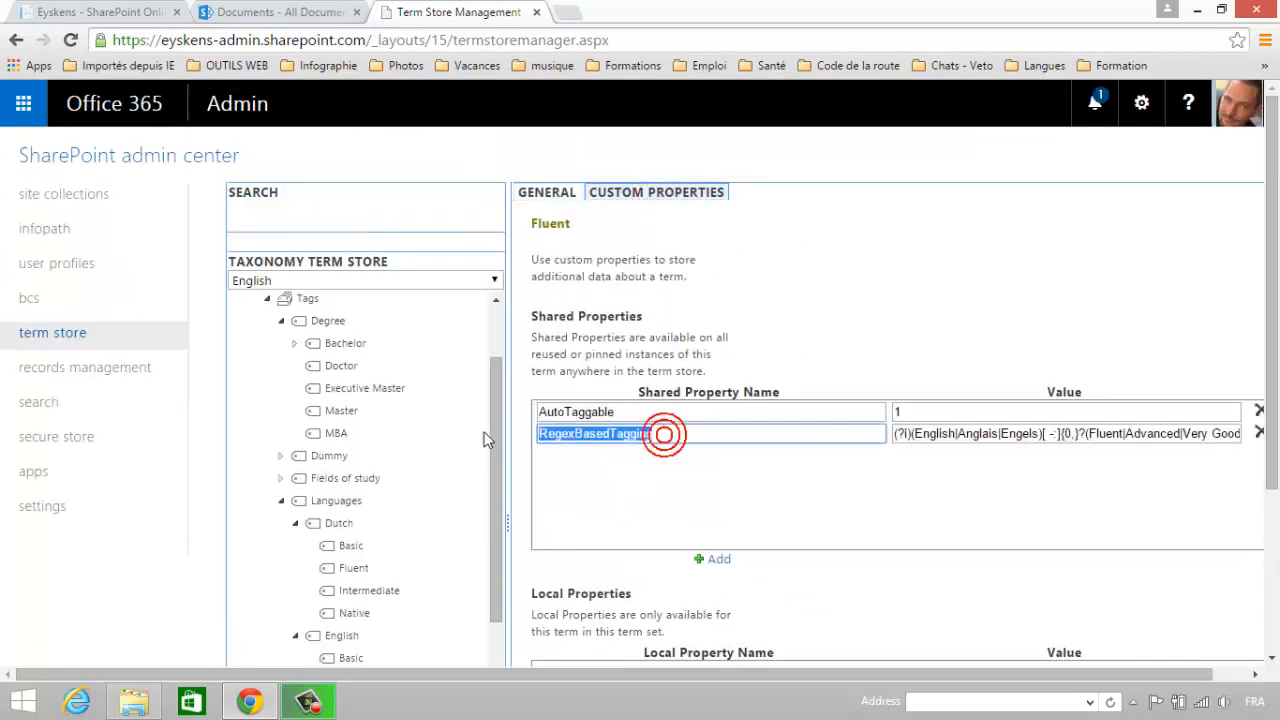
{"action": "left_click_drag", "start_coordinate": [893, 434], "coordinate": [1186, 434]}
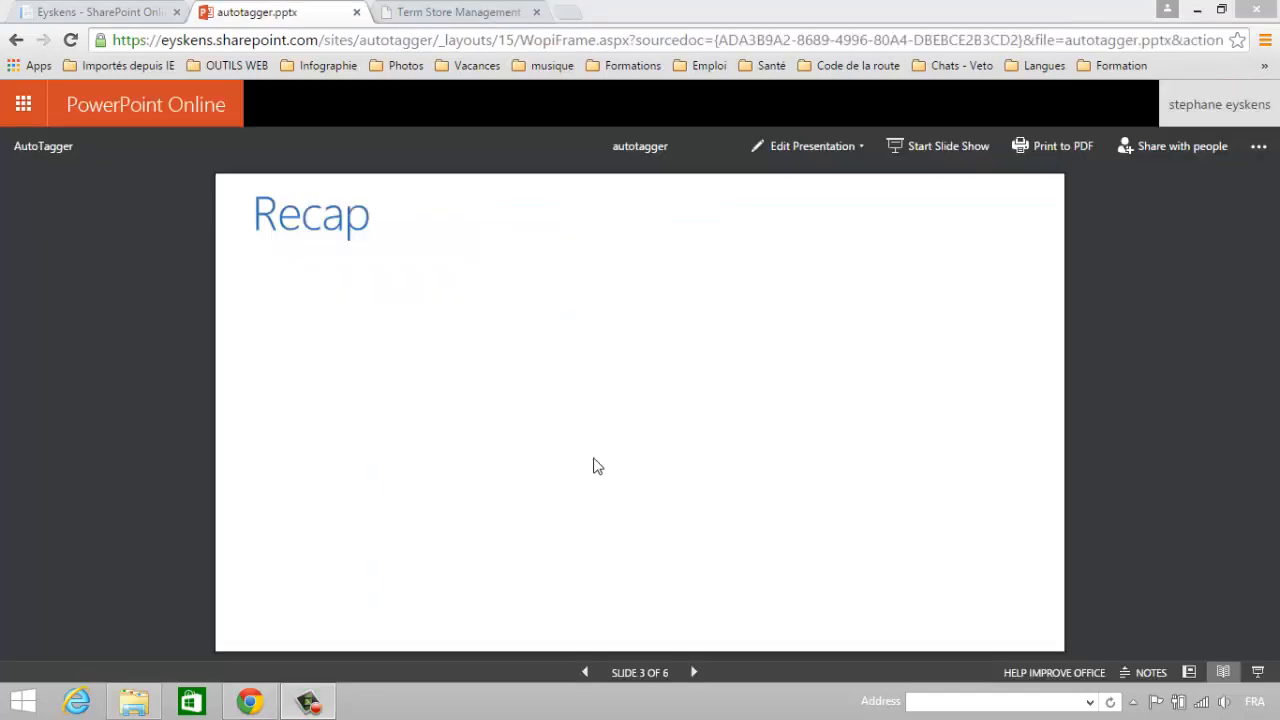
In the autotagger presentation in PowerPoint Online, reveal the Recap slide's points on supported file types and the auto-tagging properties
{"action": "left_click", "coordinate": [688, 452]}
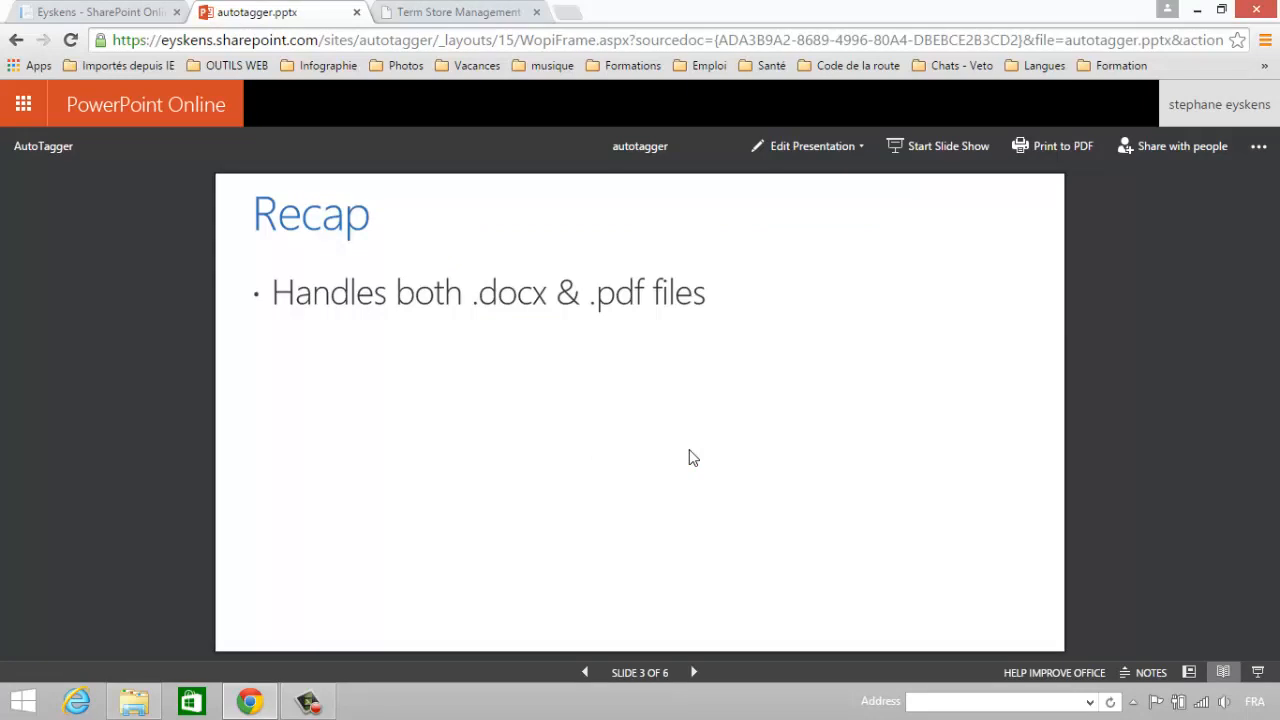
{"action": "left_click", "coordinate": [690, 450]}
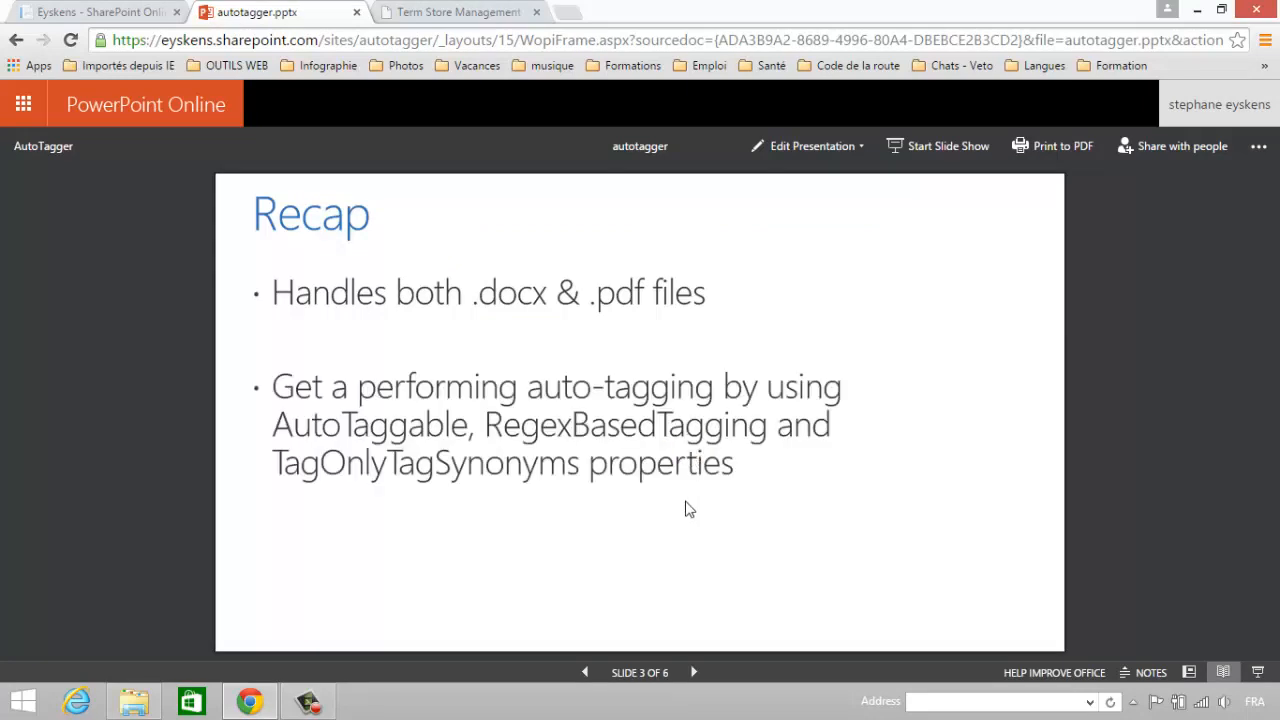